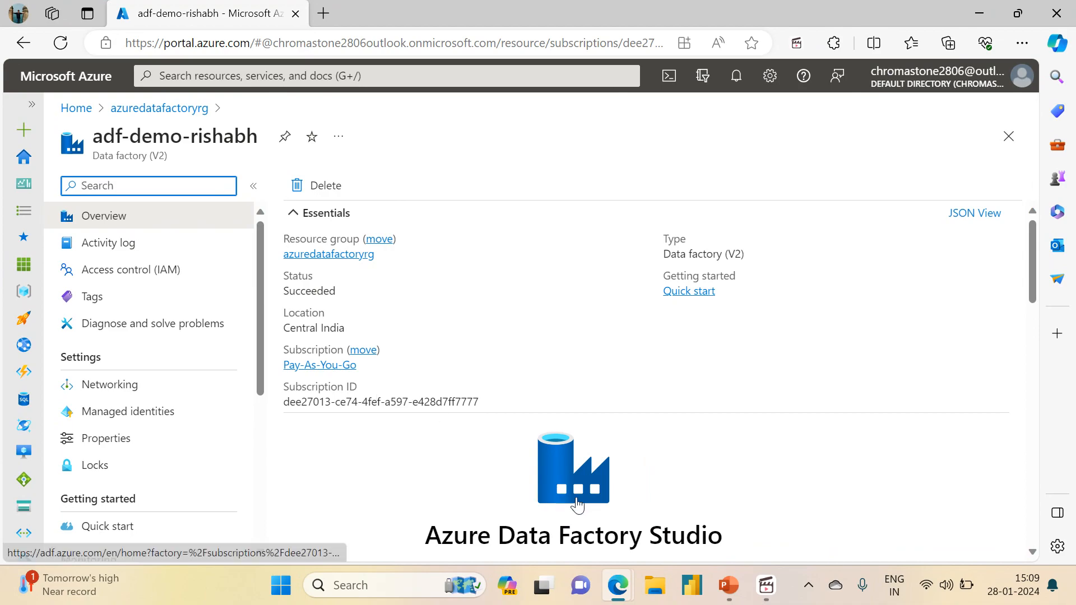
# - Browse the customers-source folder in the data container of the adfdemoadlsgen2acc storage account, and return to the container root
pyautogui.click(193, 8)
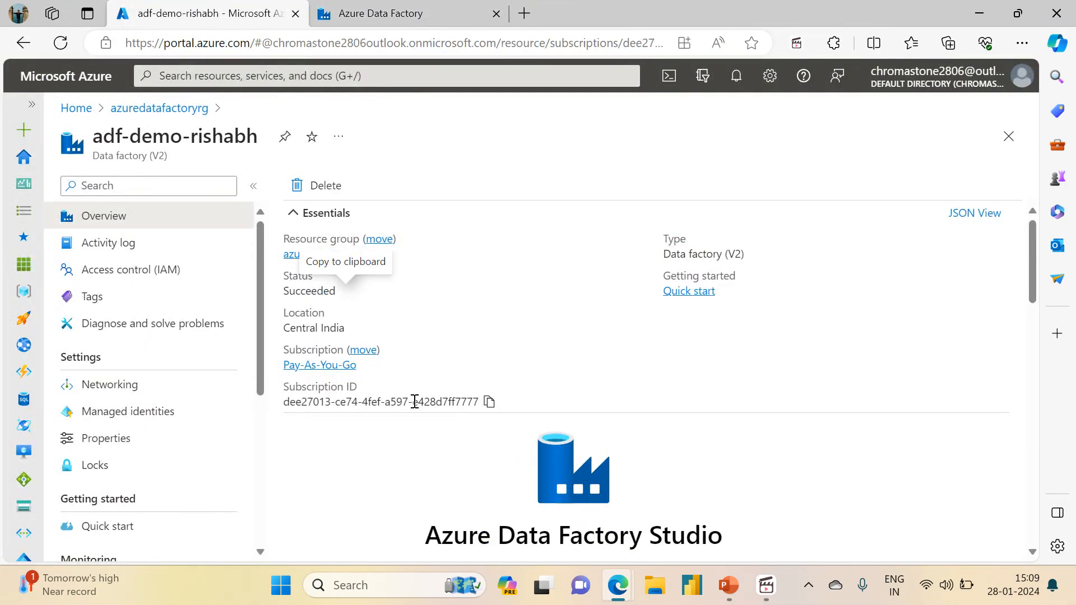
pyautogui.click(178, 112)
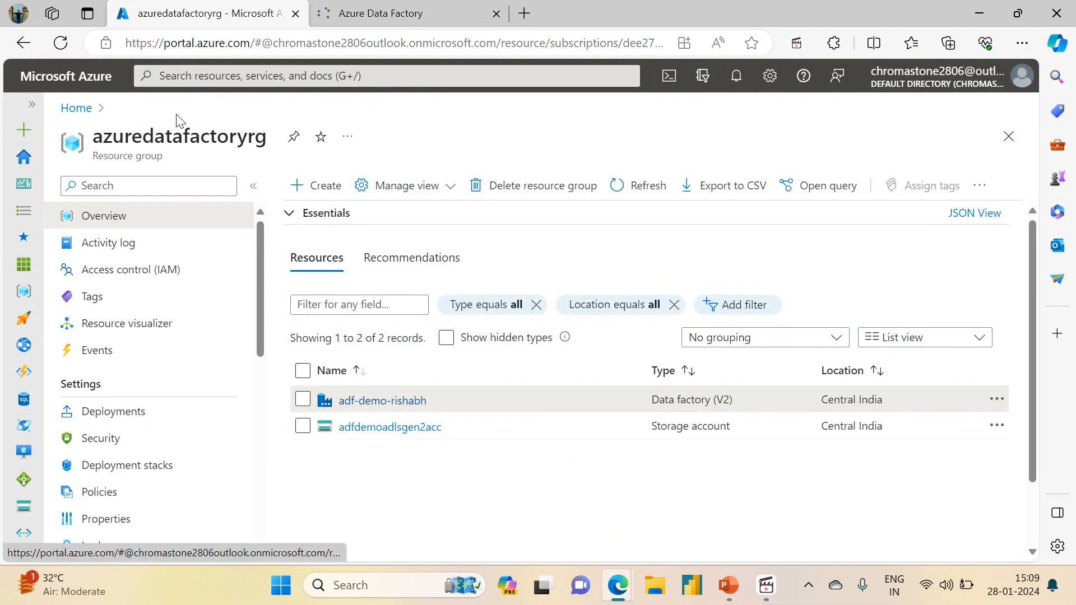
pyautogui.click(393, 435)
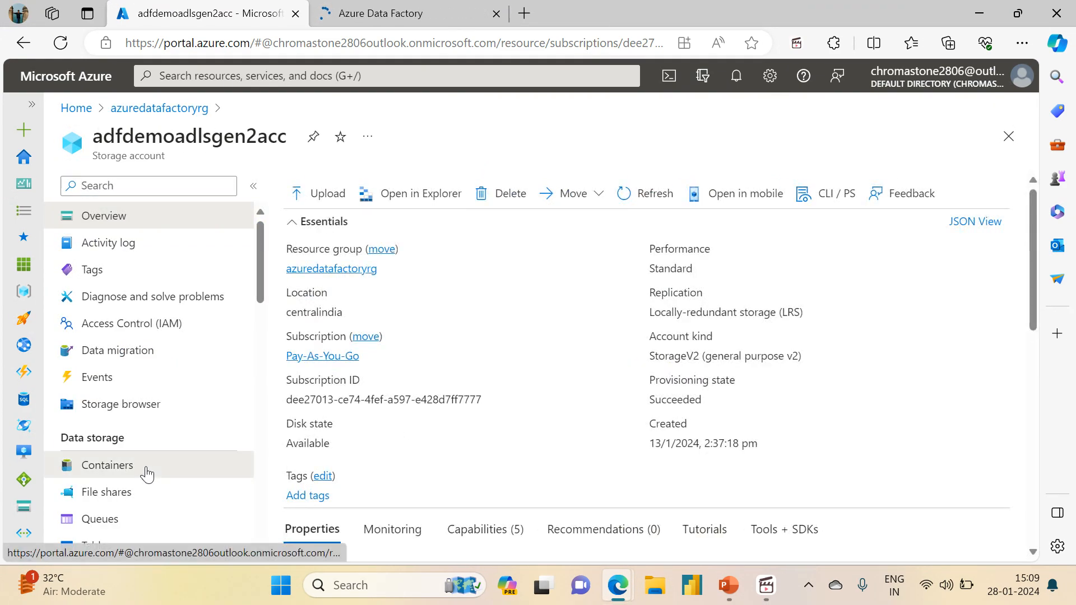
pyautogui.click(147, 474)
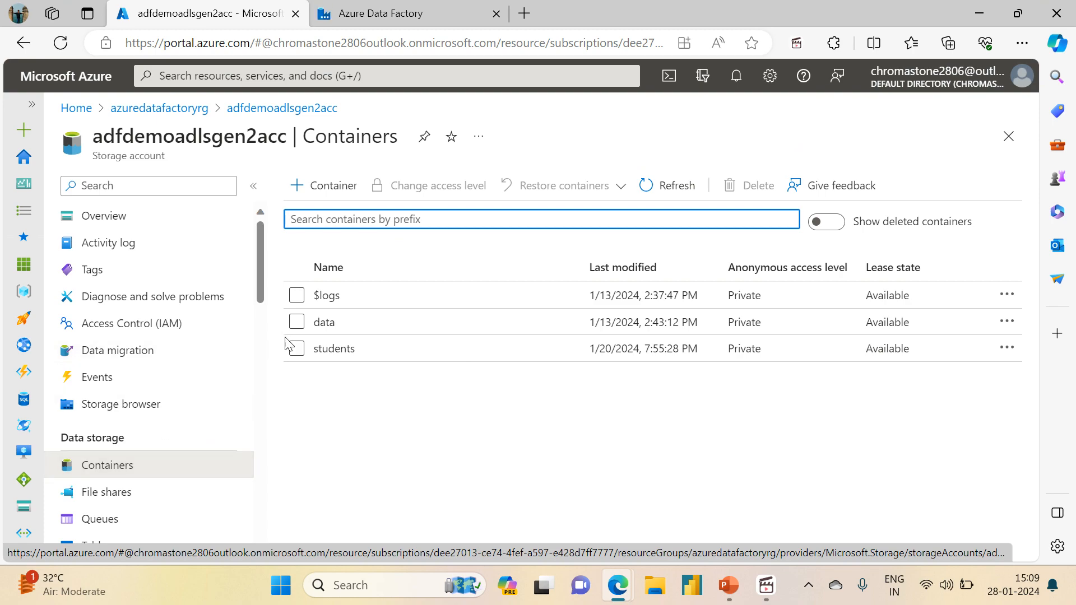
pyautogui.click(323, 332)
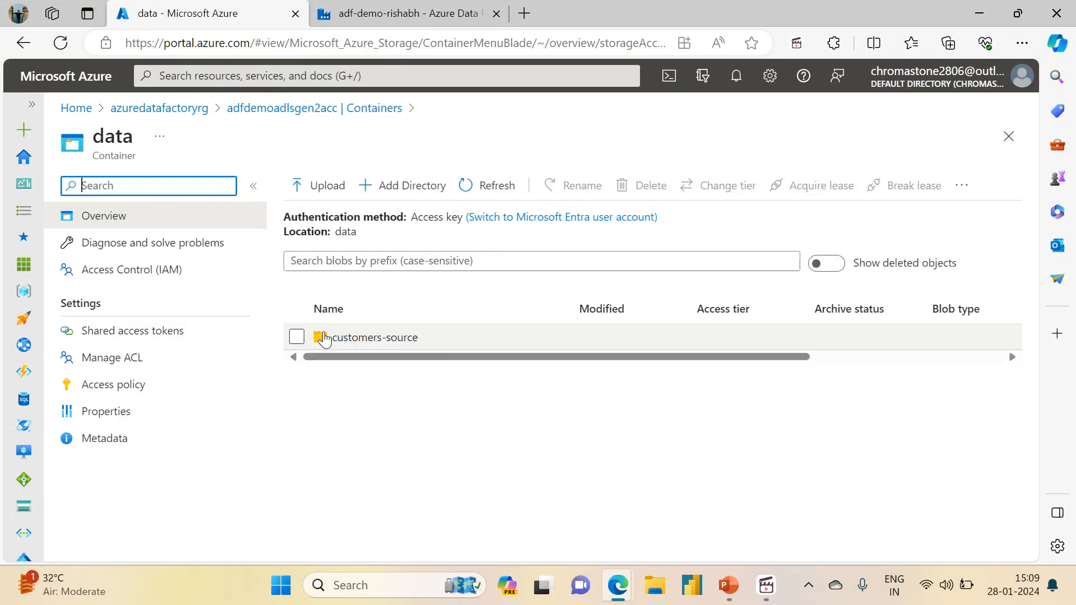
pyautogui.click(360, 340)
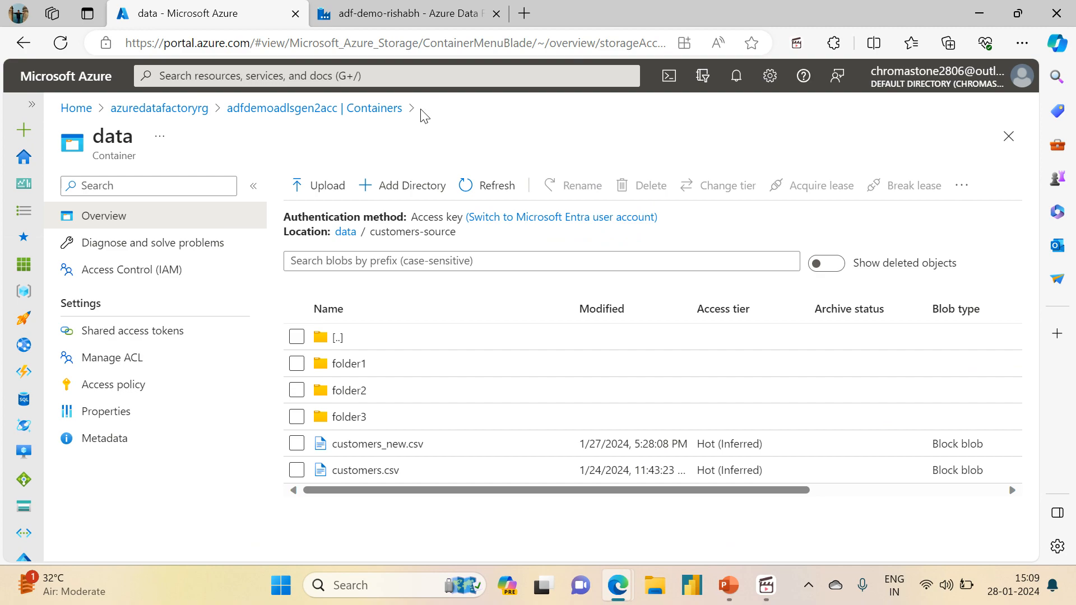
pyautogui.click(350, 232)
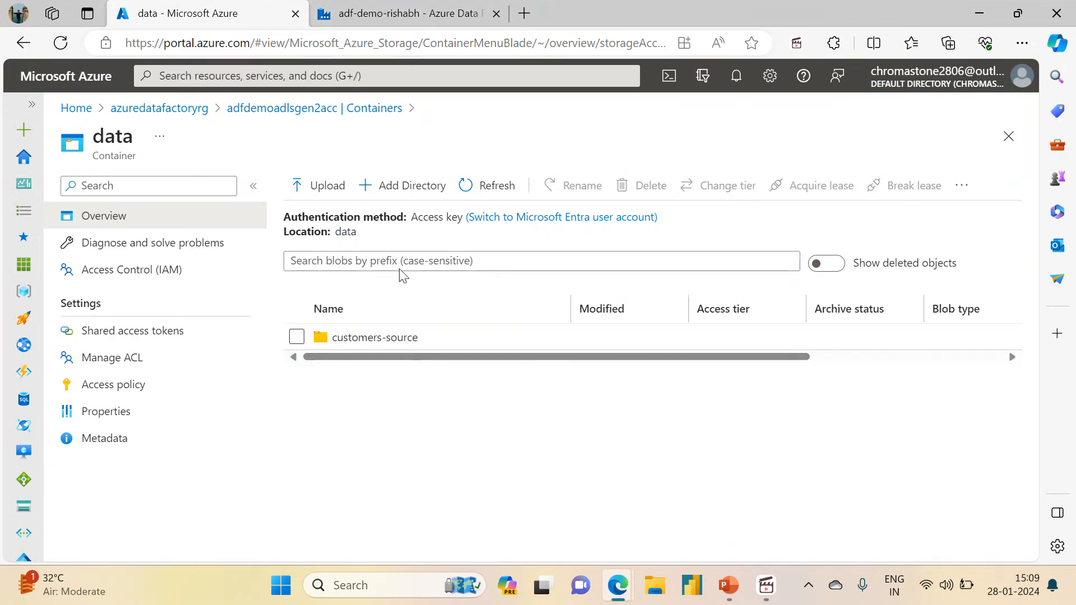
pyautogui.click(472, 202)
# - Switch to Azure Data Factory, open the pl_copy_customer_data pipeline and show the Source settings of the Copy Customer Data activity
pyautogui.click(440, 8)
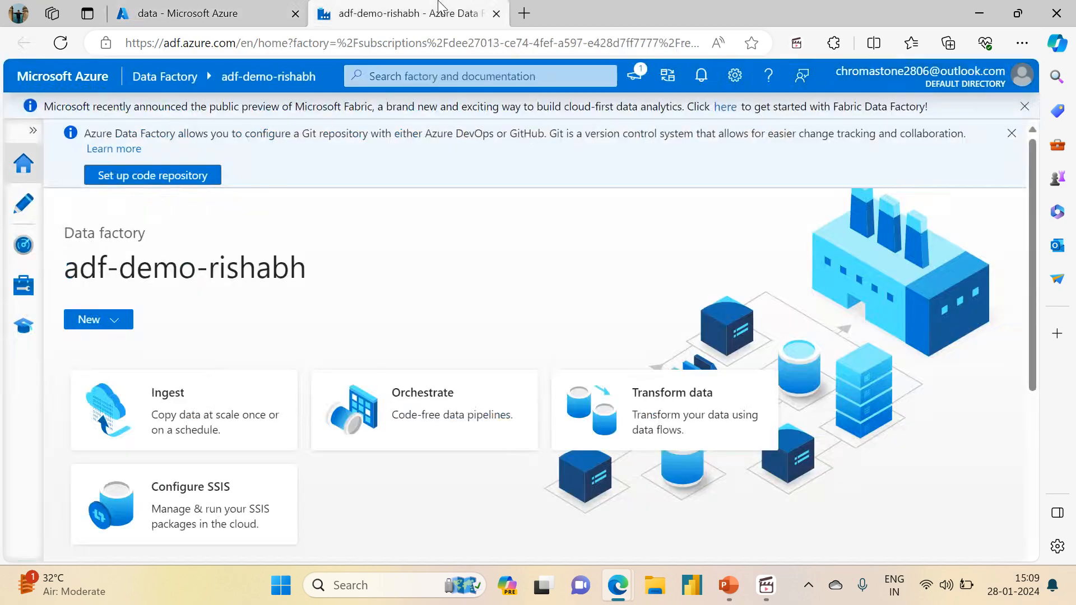
pyautogui.click(23, 203)
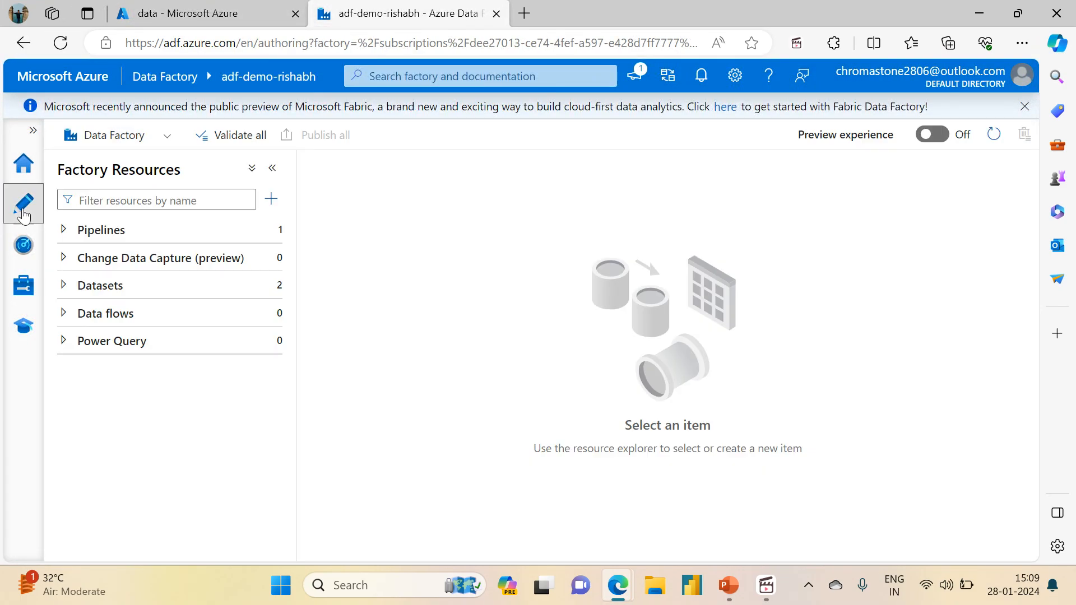
pyautogui.click(62, 235)
pyautogui.click(121, 268)
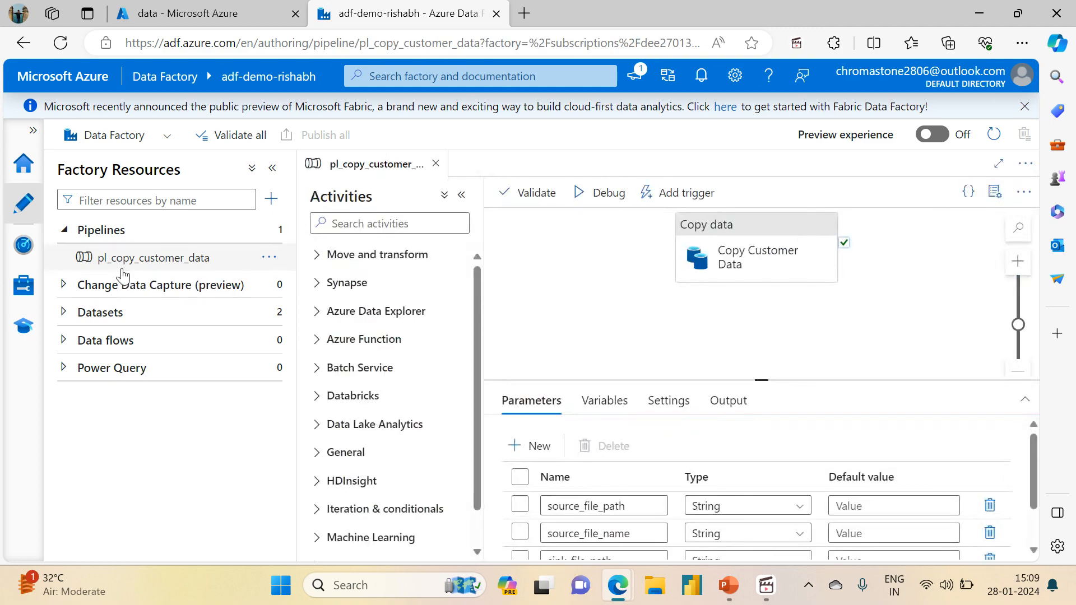
pyautogui.click(723, 255)
pyautogui.moveTo(772, 379); pyautogui.dragTo(763, 270)
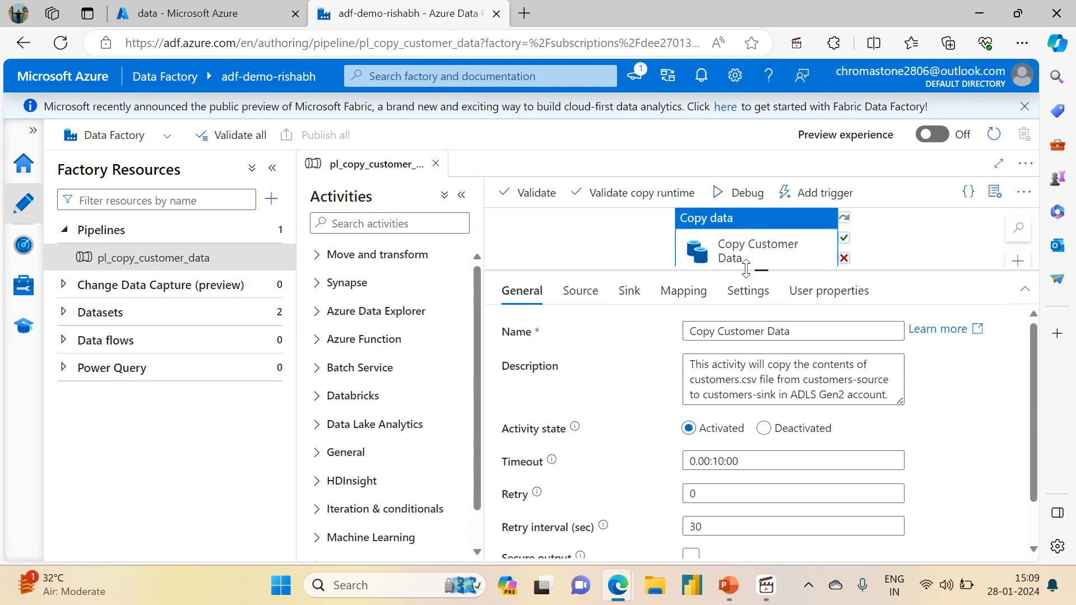
pyautogui.click(580, 291)
pyautogui.click(925, 396)
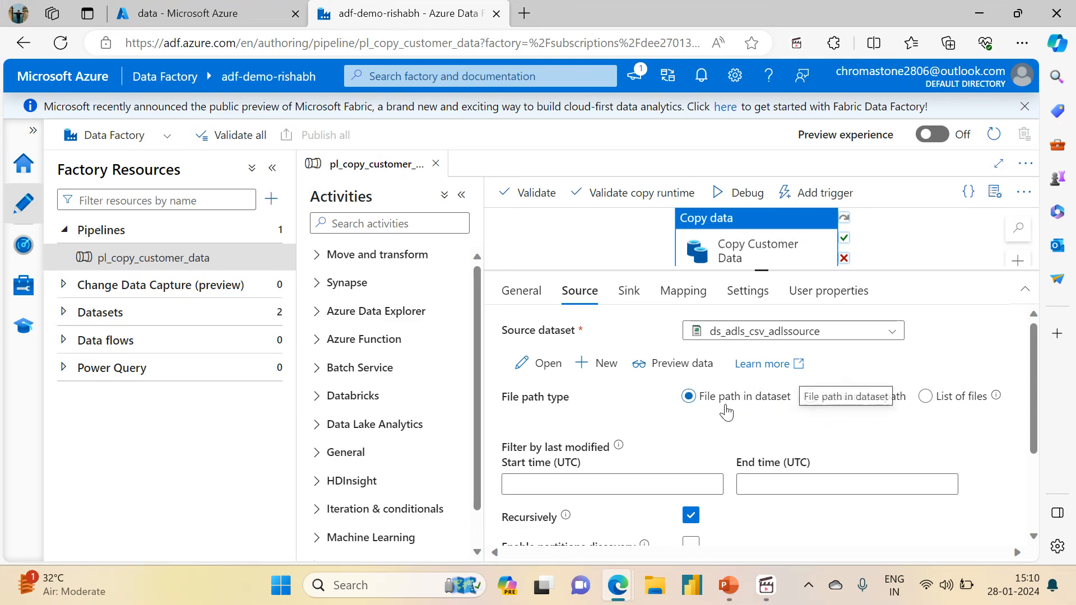
# - Open the source dataset ds_adls_csv_adlssource and examine the container, folder and file name in its file path
pyautogui.click(542, 366)
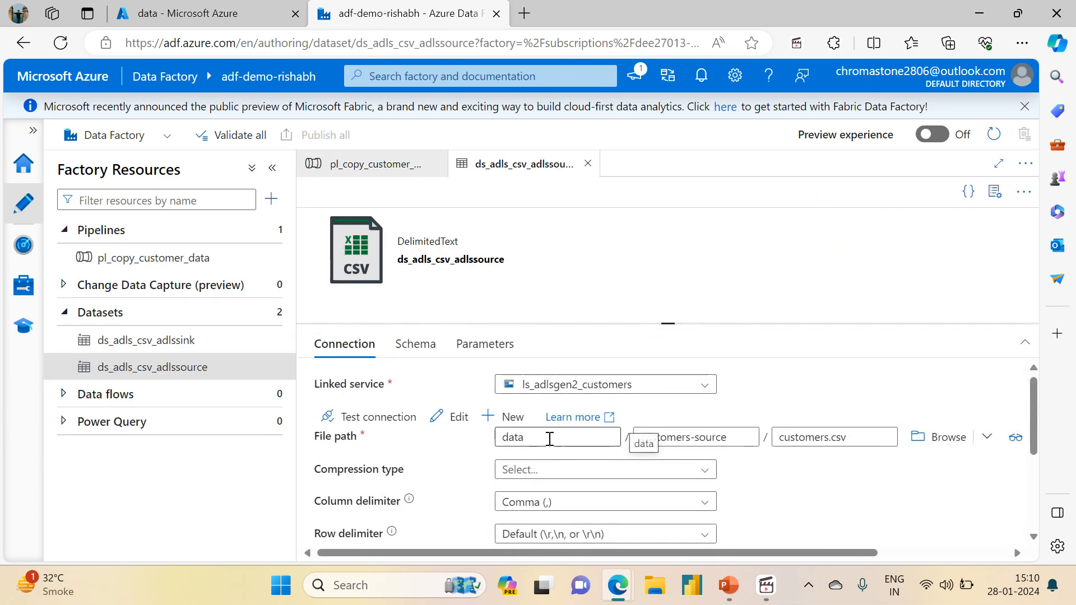
pyautogui.click(497, 437)
pyautogui.doubleClick(498, 437)
pyautogui.moveTo(644, 438); pyautogui.dragTo(743, 438)
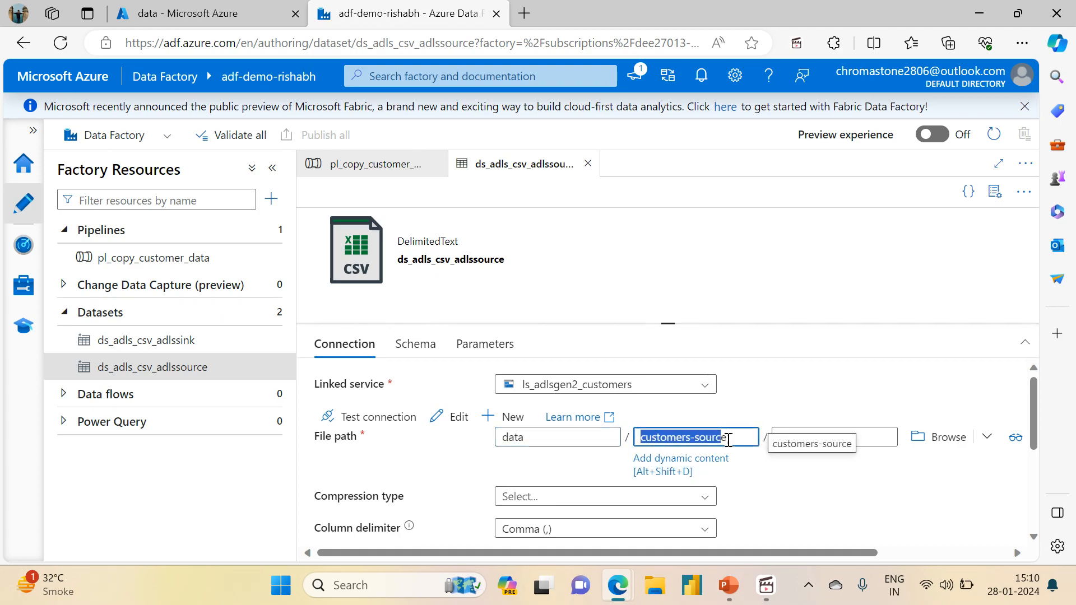
pyautogui.moveTo(870, 440); pyautogui.dragTo(766, 442)
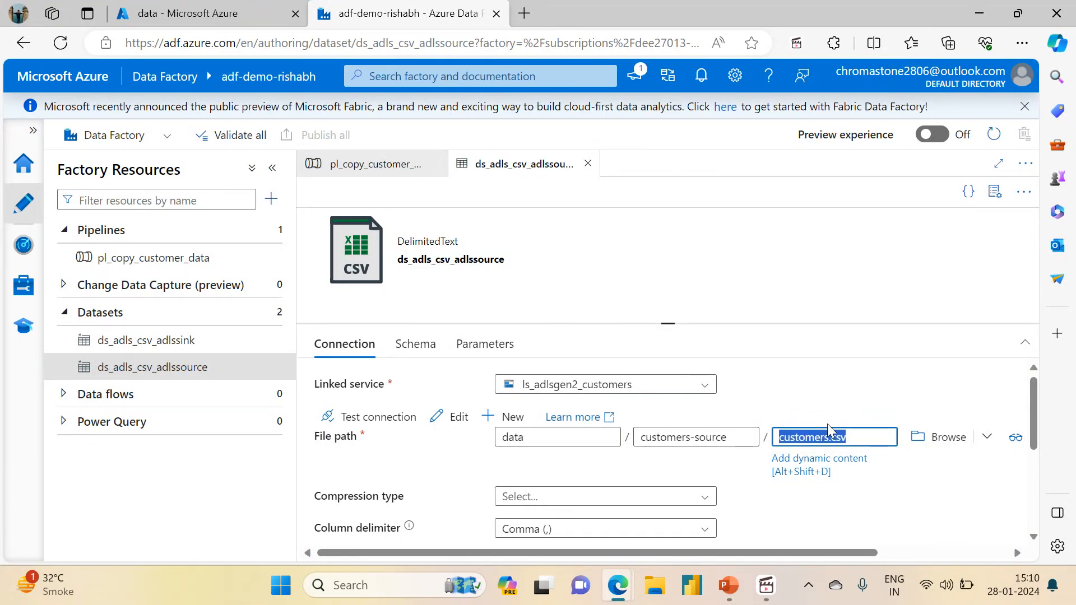
# - Check which files and folders the customers-source folder holds in the Azure portal, and return to Data Factory
pyautogui.click(185, 17)
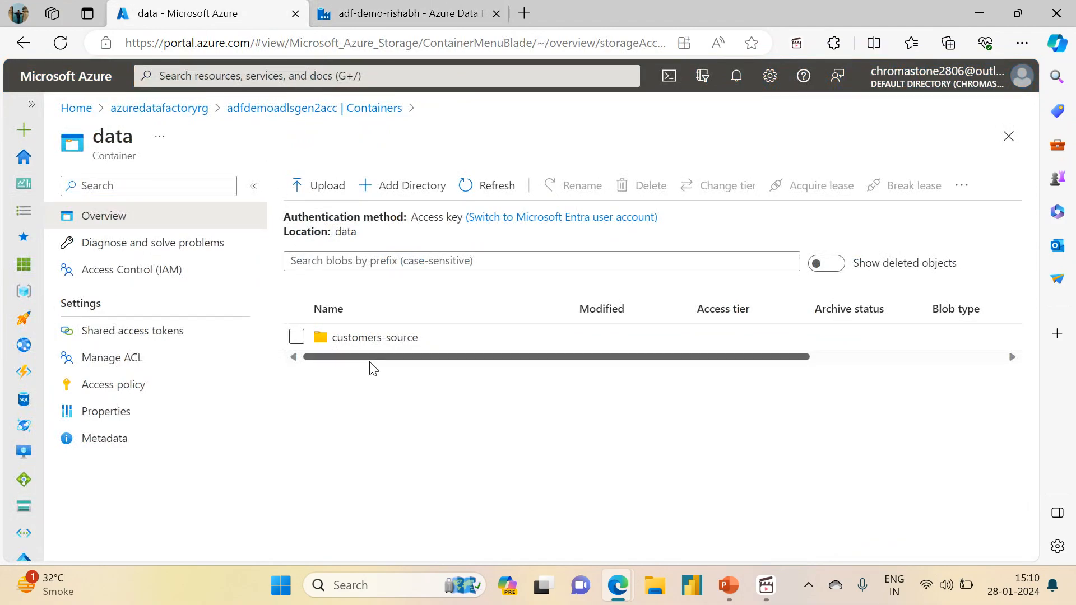
pyautogui.click(381, 345)
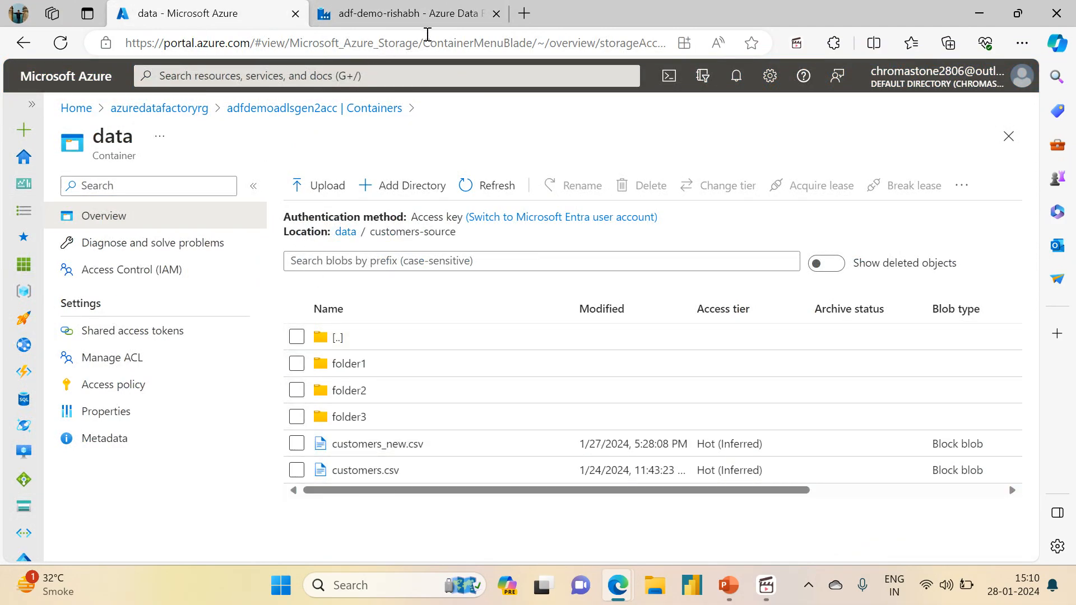
pyautogui.click(404, 13)
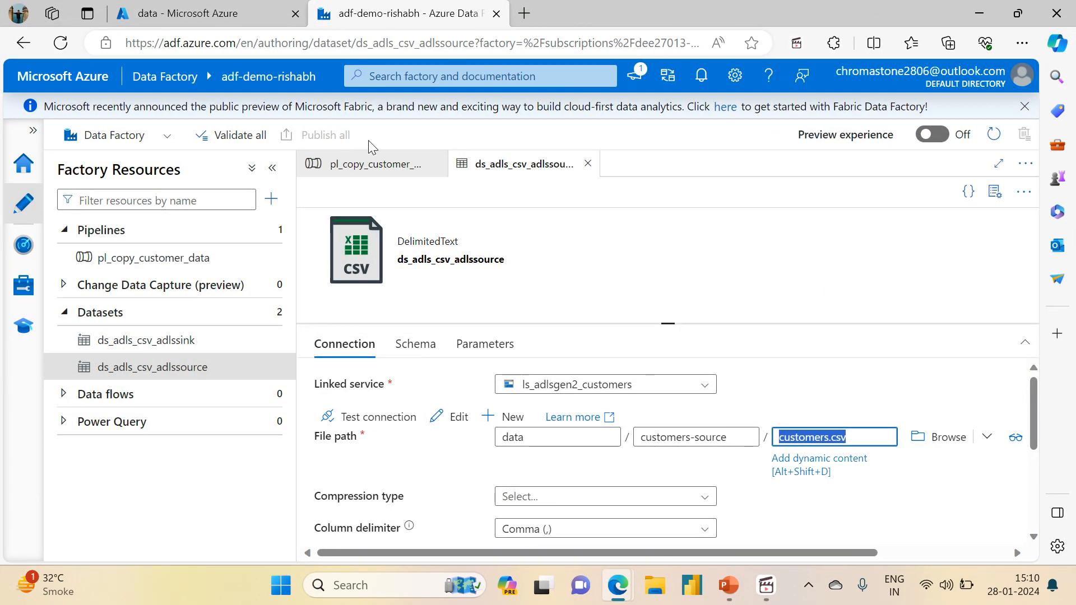
# - Try the Wildcard file path type in the pipeline's copy source, with the source_file_name parameter as the wildcard folder path
pyautogui.click(359, 166)
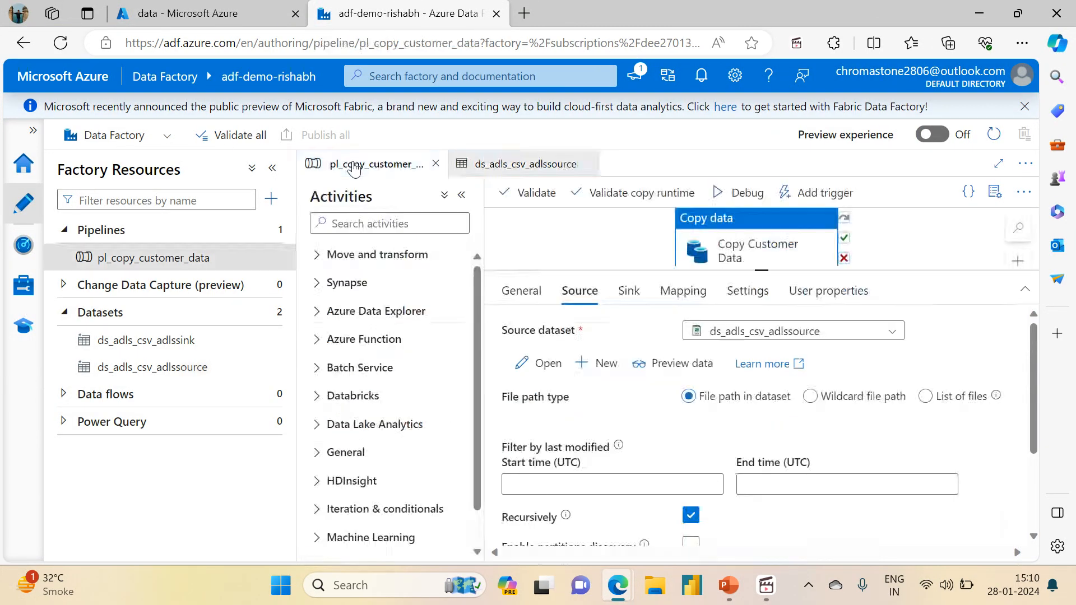
pyautogui.click(819, 397)
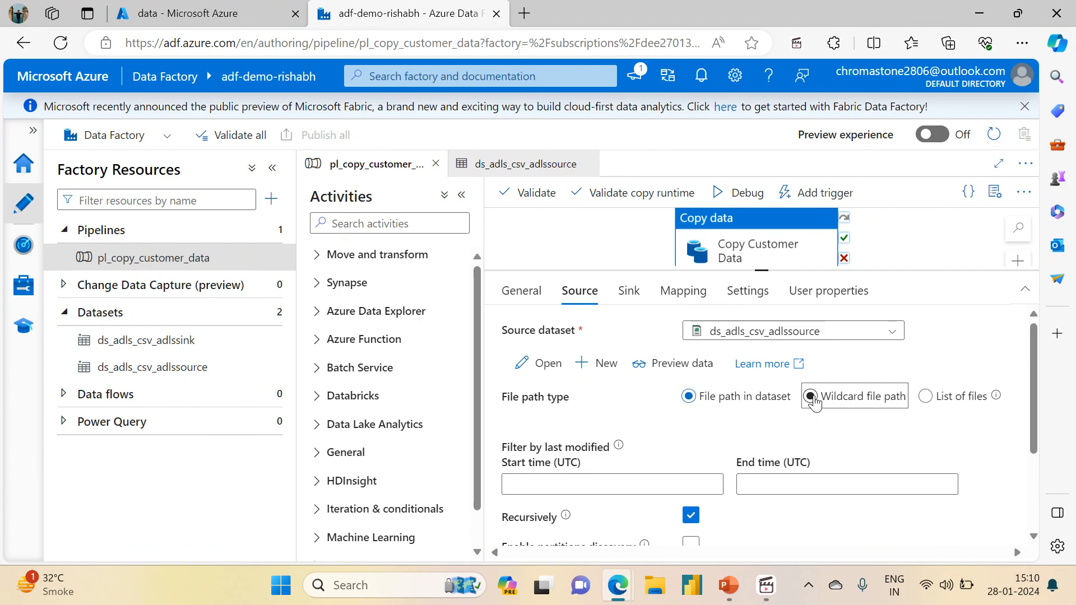
pyautogui.click(746, 433)
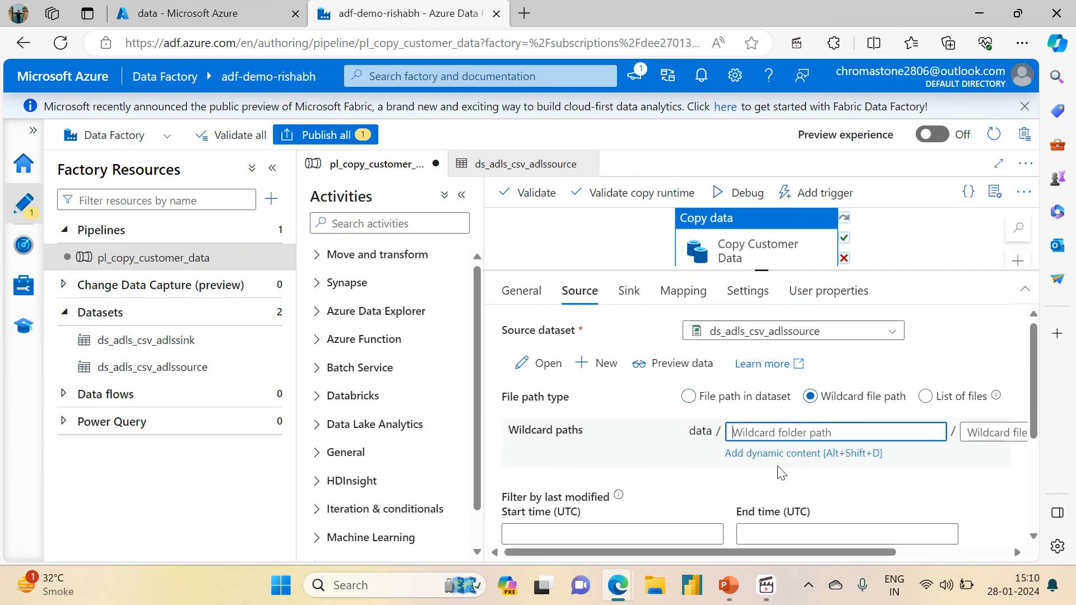
pyautogui.click(763, 454)
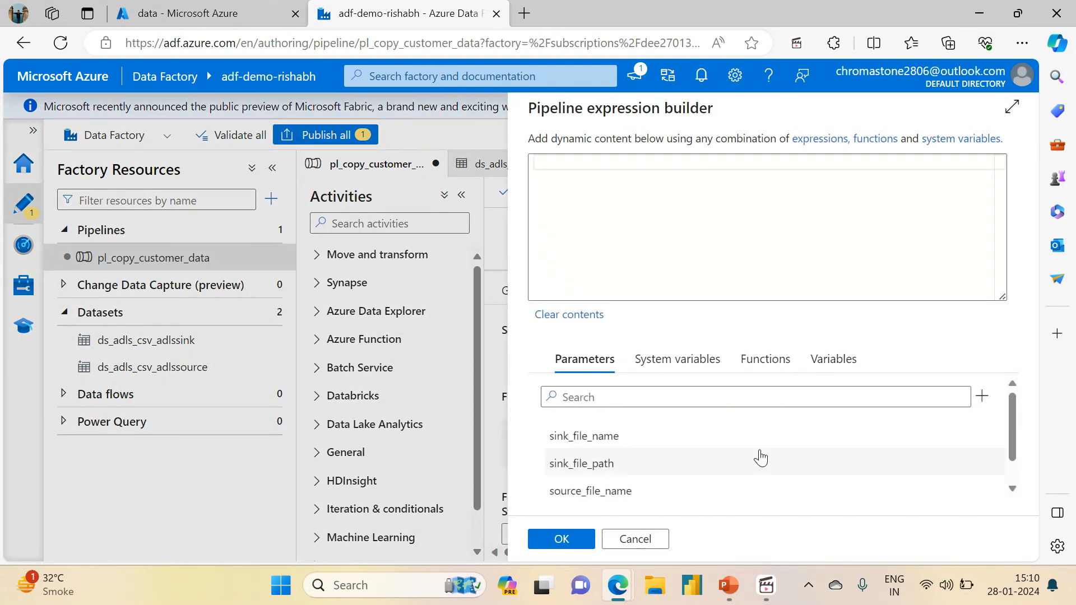
pyautogui.scroll(-1, 1017, 442)
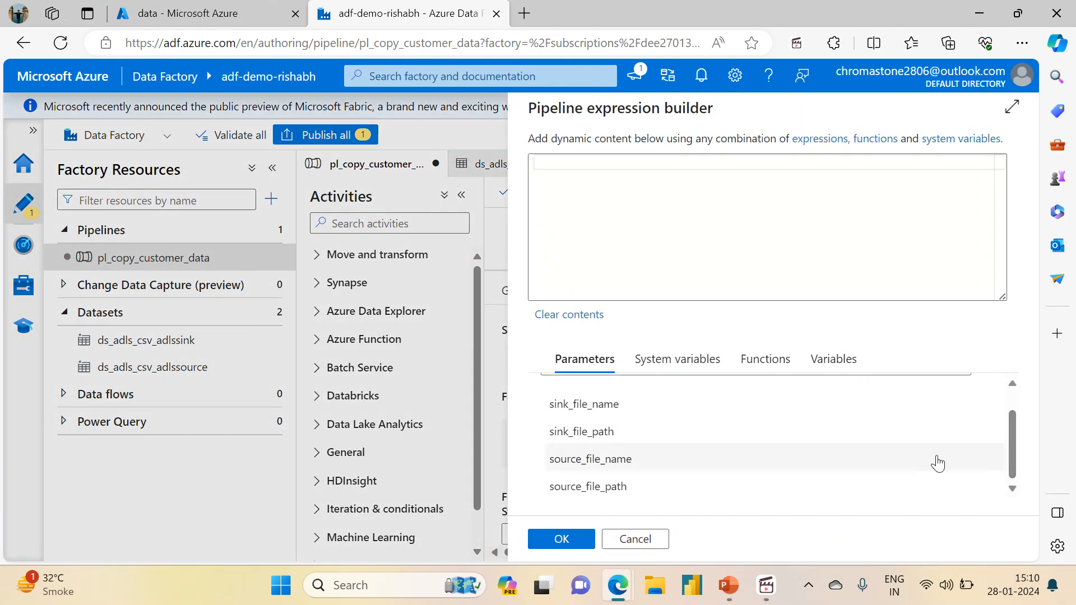
pyautogui.click(589, 458)
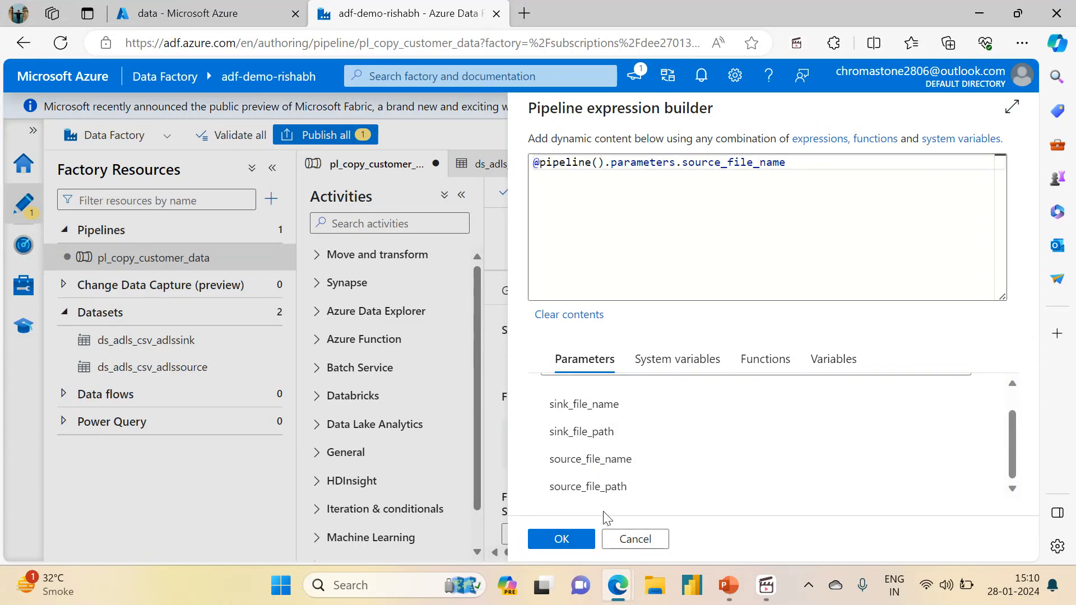
pyautogui.click(626, 540)
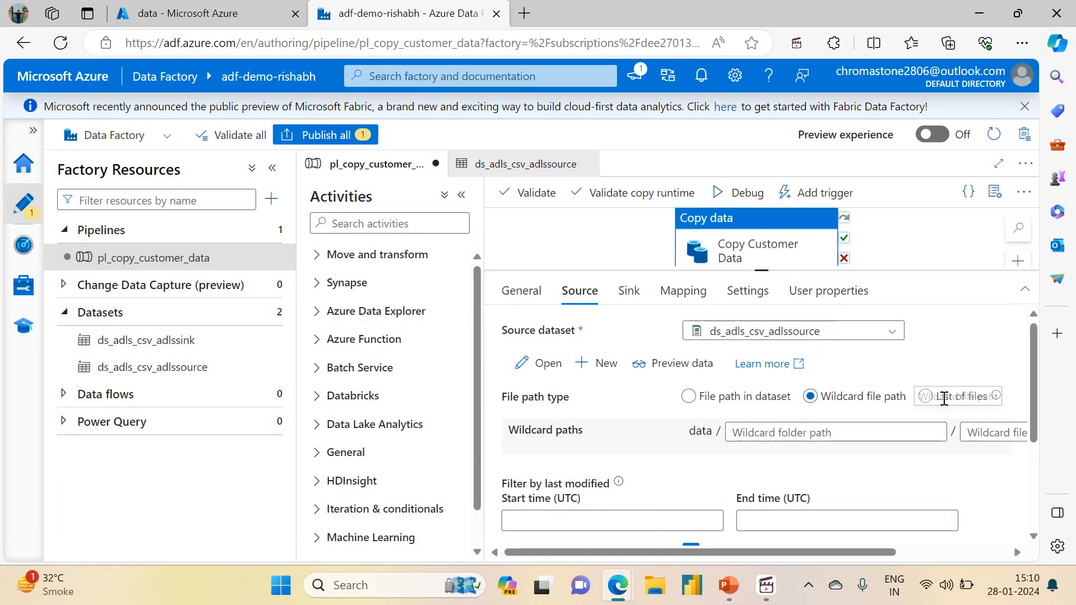
# - Set the copy source's file path type to List of files and review the customers-source folder's contents in the portal
pyautogui.click(926, 400)
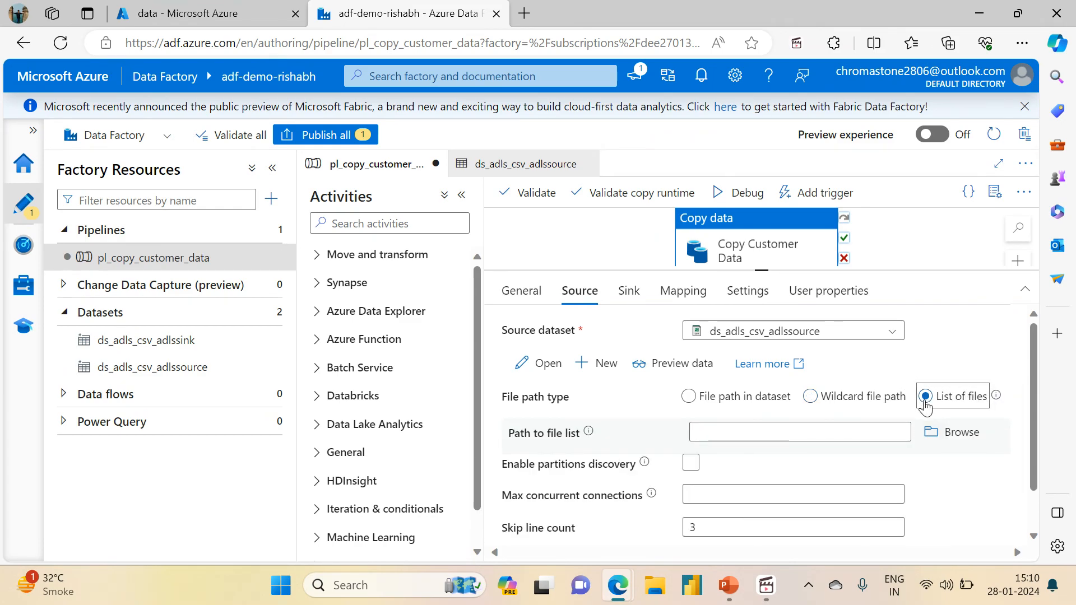
pyautogui.click(236, 7)
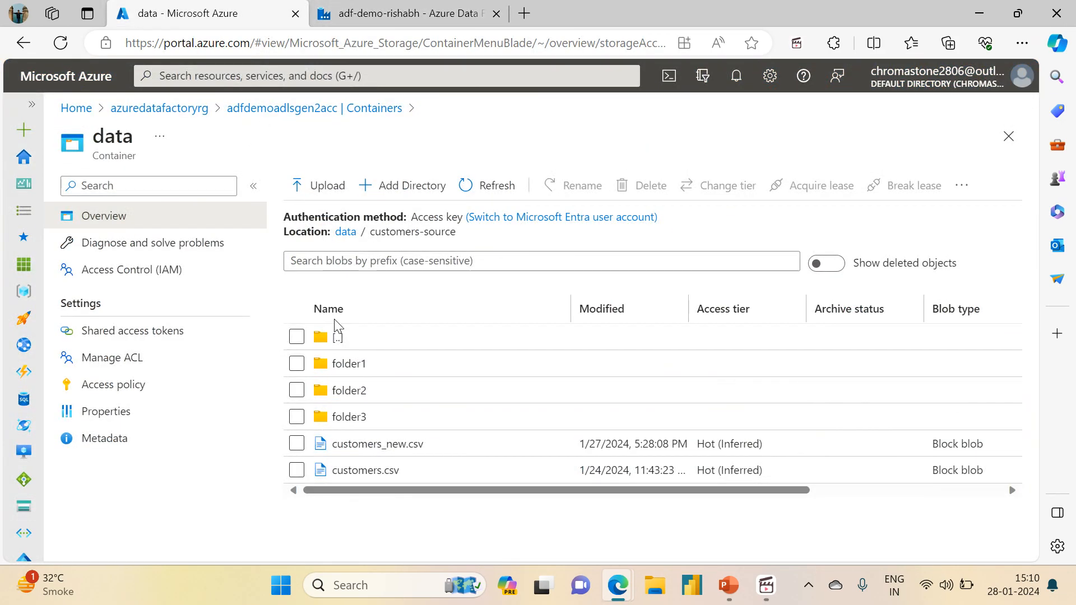
pyautogui.moveTo(378, 445); pyautogui.dragTo(405, 339)
pyautogui.click(386, 314)
pyautogui.click(401, 8)
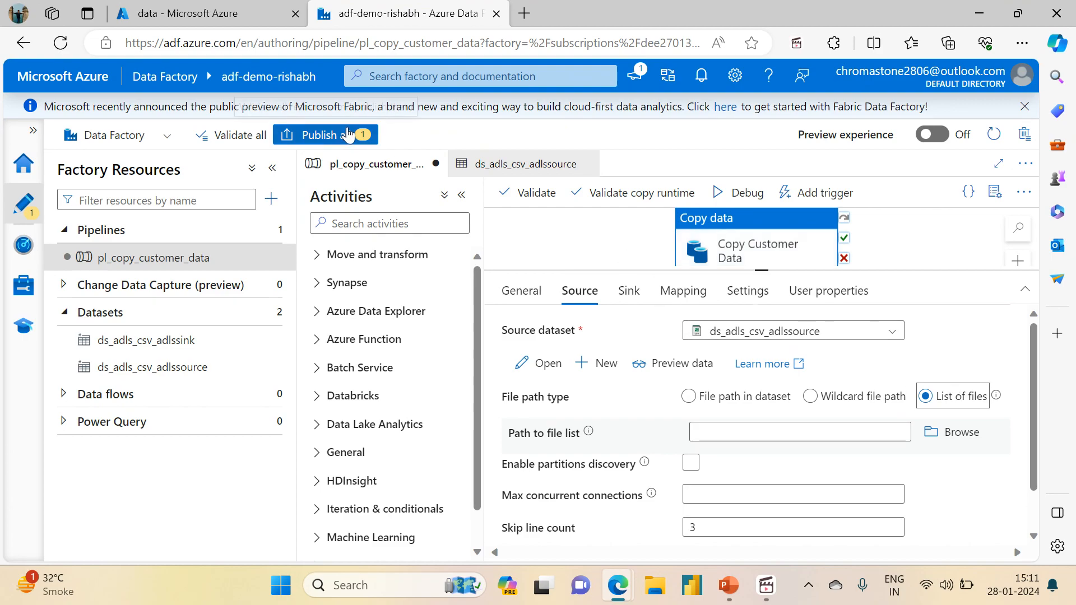
pyautogui.click(176, 17)
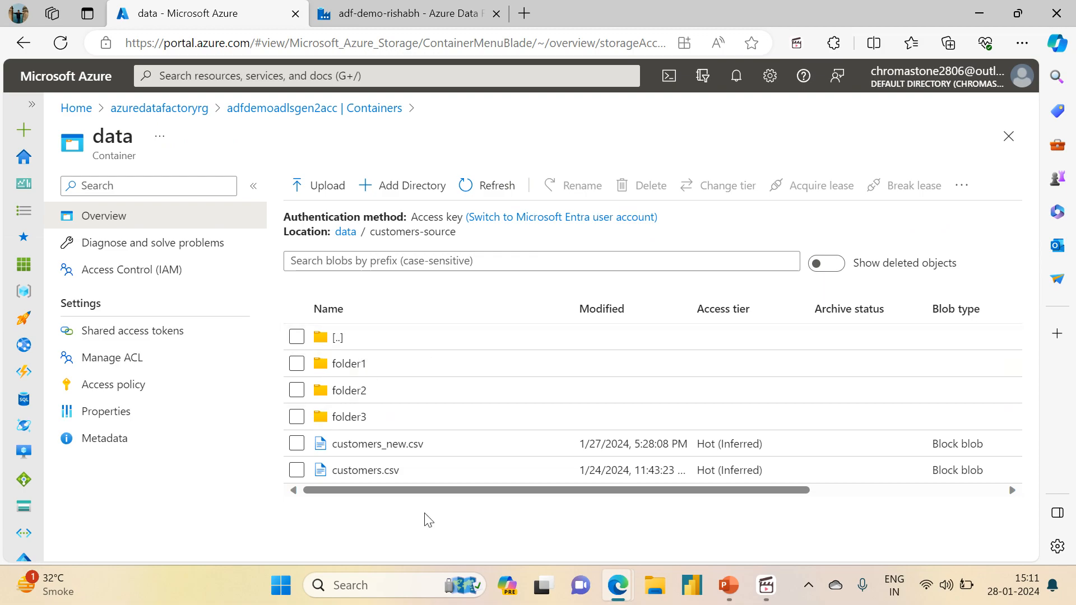
pyautogui.click(380, 19)
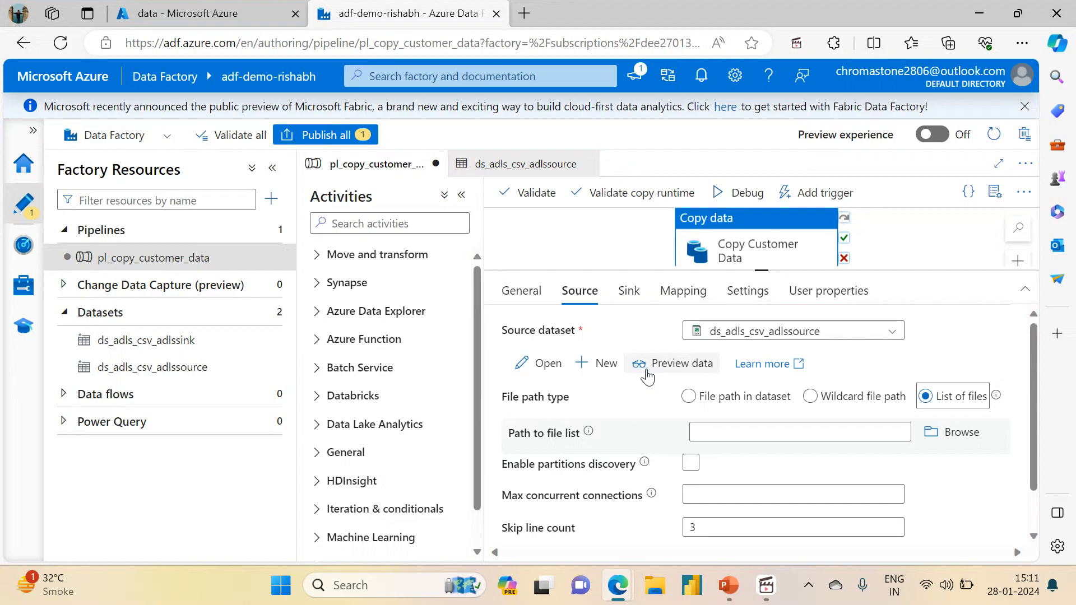
# - Compare the file name in the source dataset's file path with the List of files settings in the copy source
pyautogui.click(526, 366)
pyautogui.moveTo(849, 437); pyautogui.dragTo(766, 433)
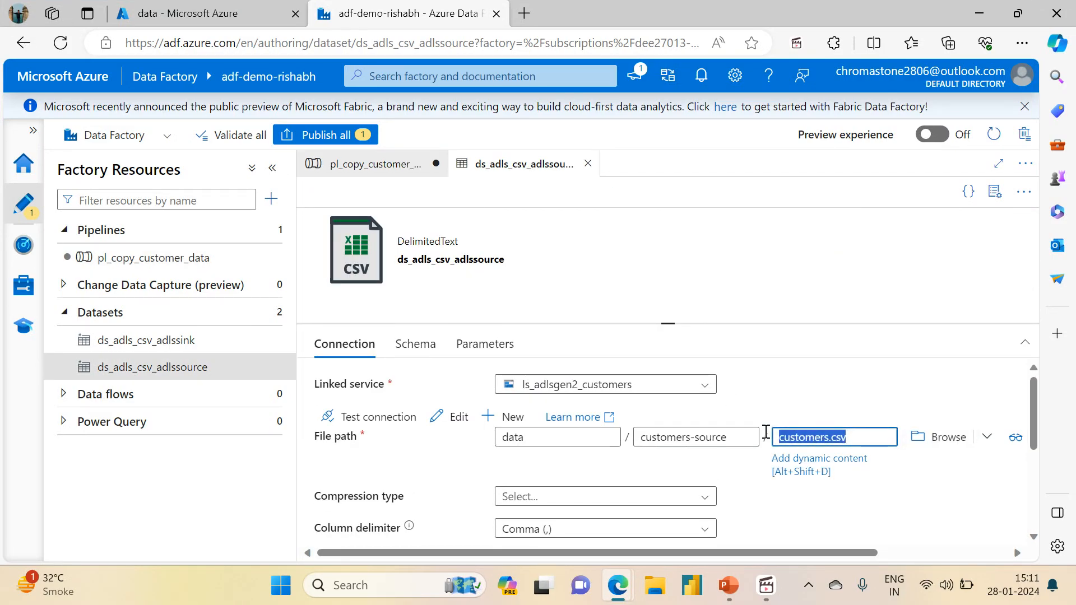
pyautogui.click(364, 166)
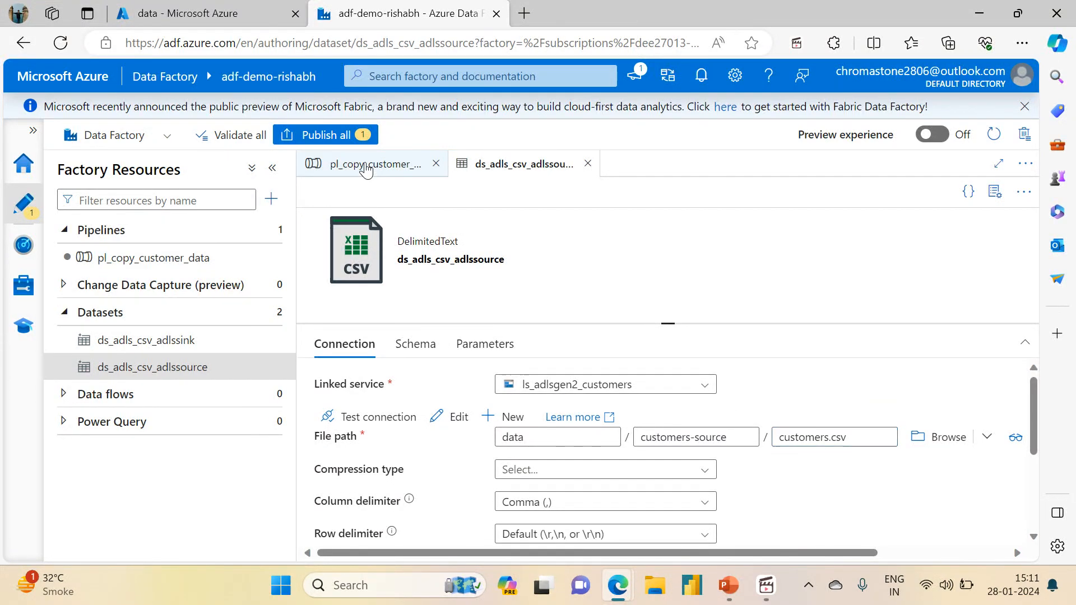
pyautogui.click(507, 164)
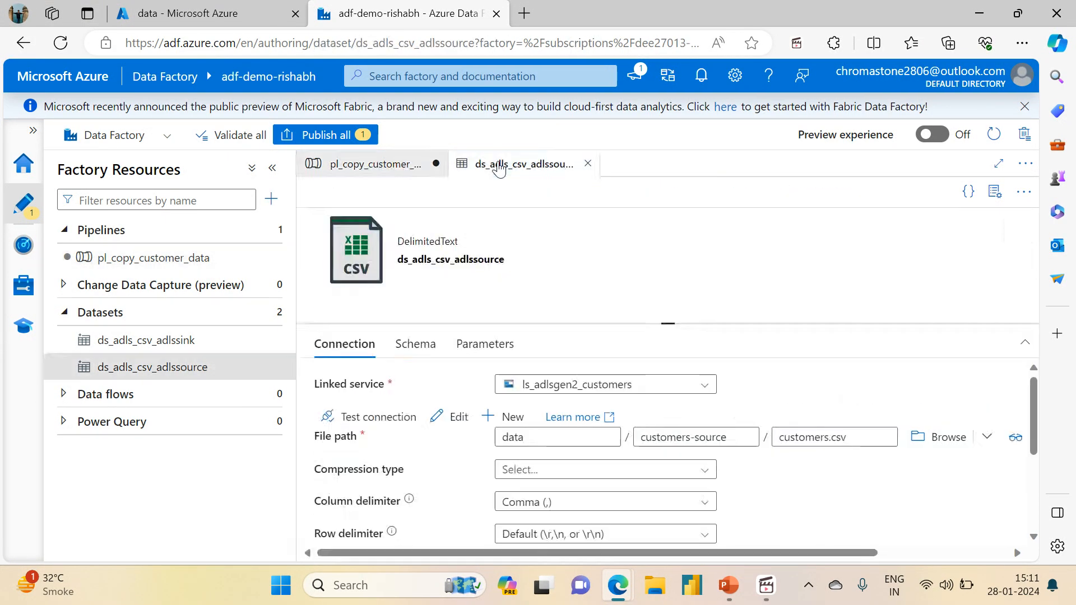
pyautogui.click(365, 164)
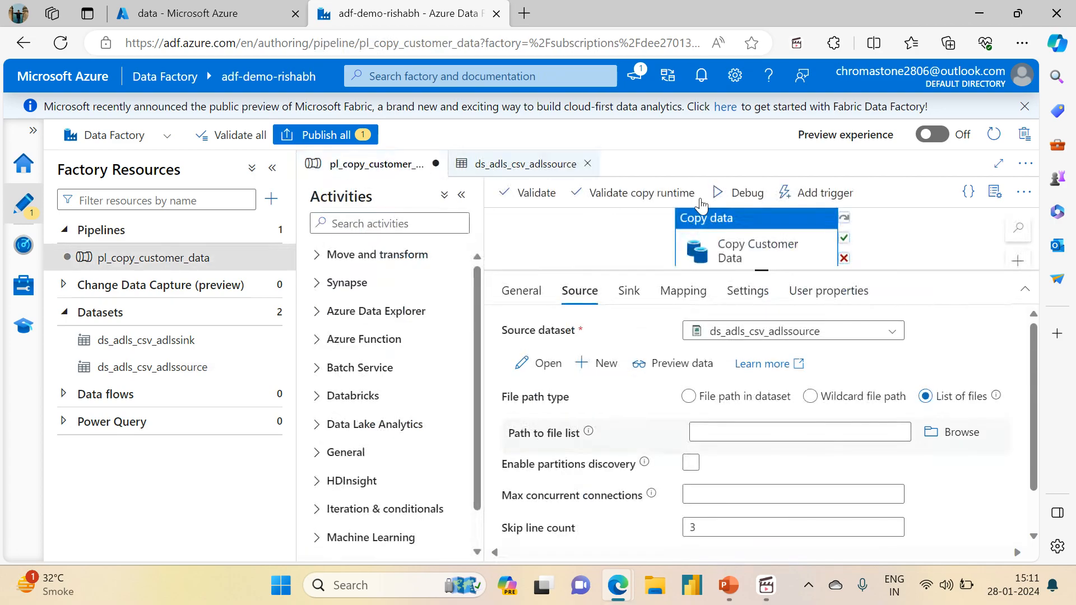
pyautogui.moveTo(996, 395)
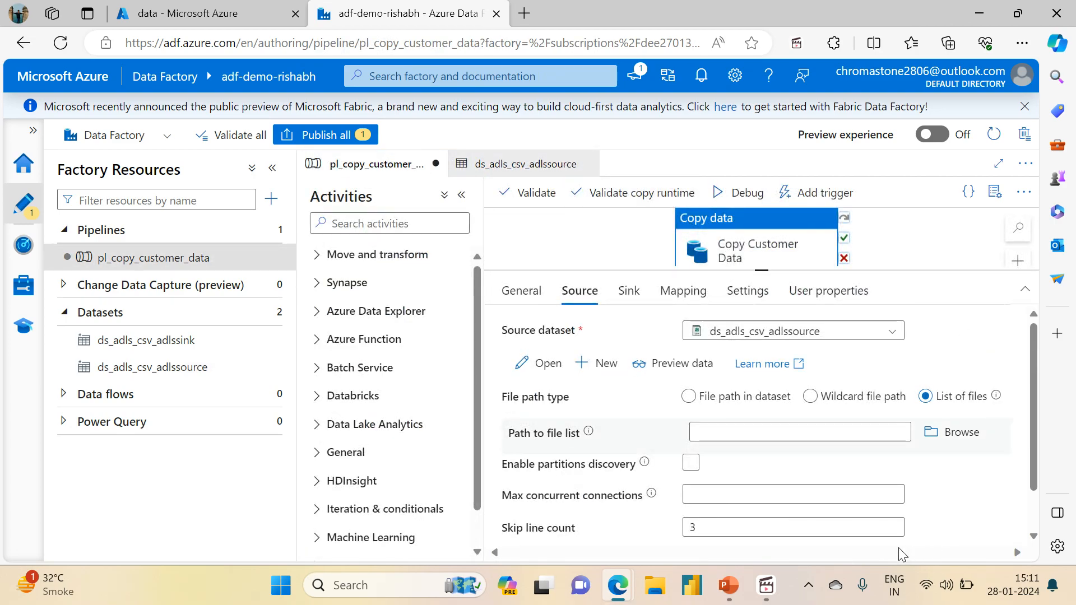
# - Collapse the factory resources list and read the hint for the List of files option in the copy source
pyautogui.click(272, 167)
pyautogui.moveTo(764, 368)
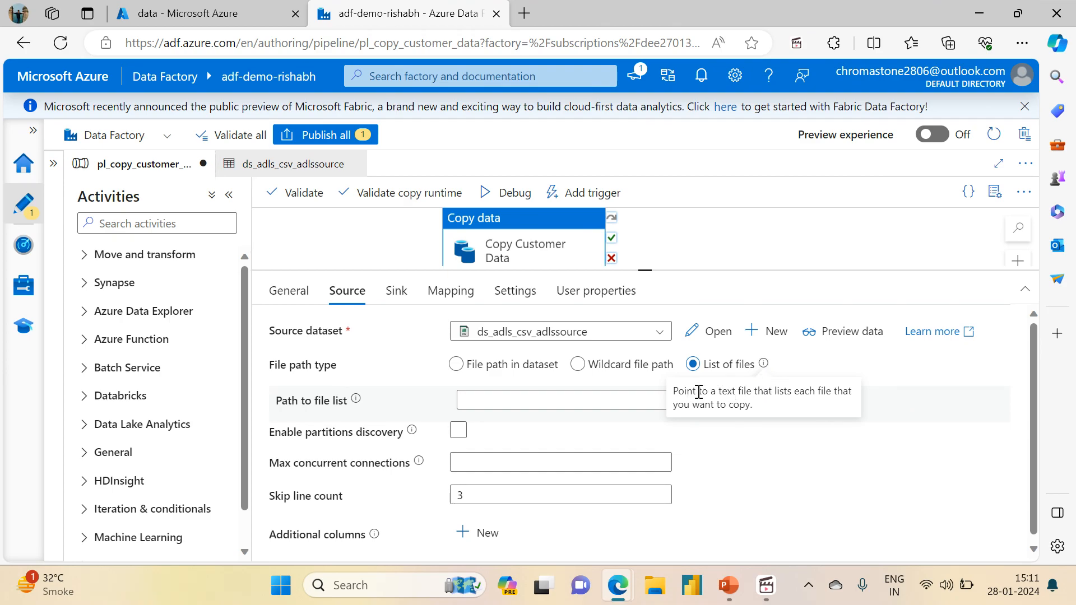
pyautogui.moveTo(716, 392); pyautogui.dragTo(771, 392)
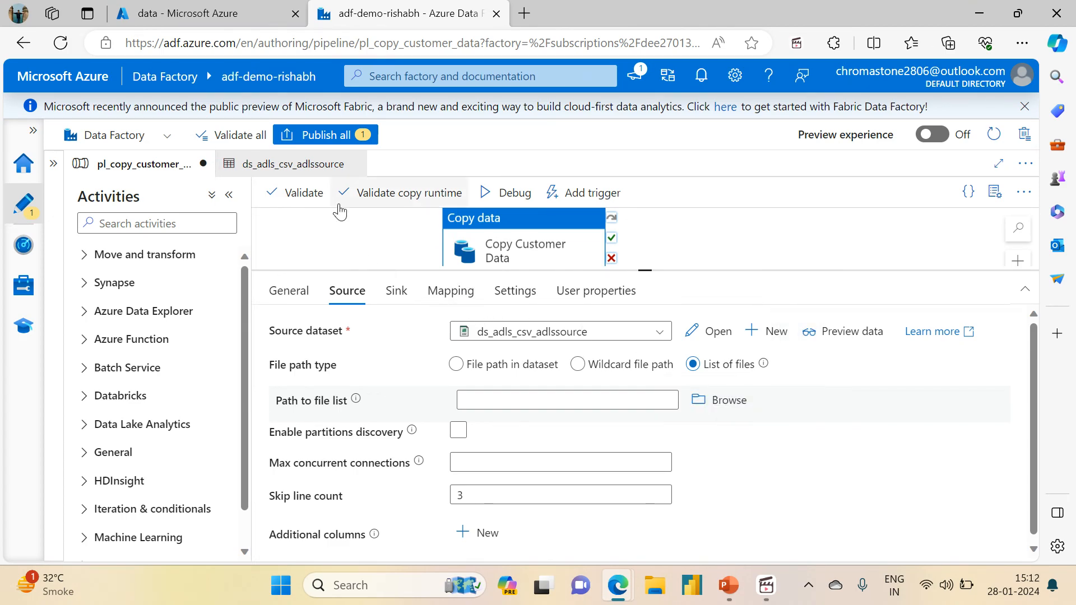
# - Clear the file name from the ds_adls_csv_adlssource dataset's file path and publish all pending changes
pyautogui.click(292, 163)
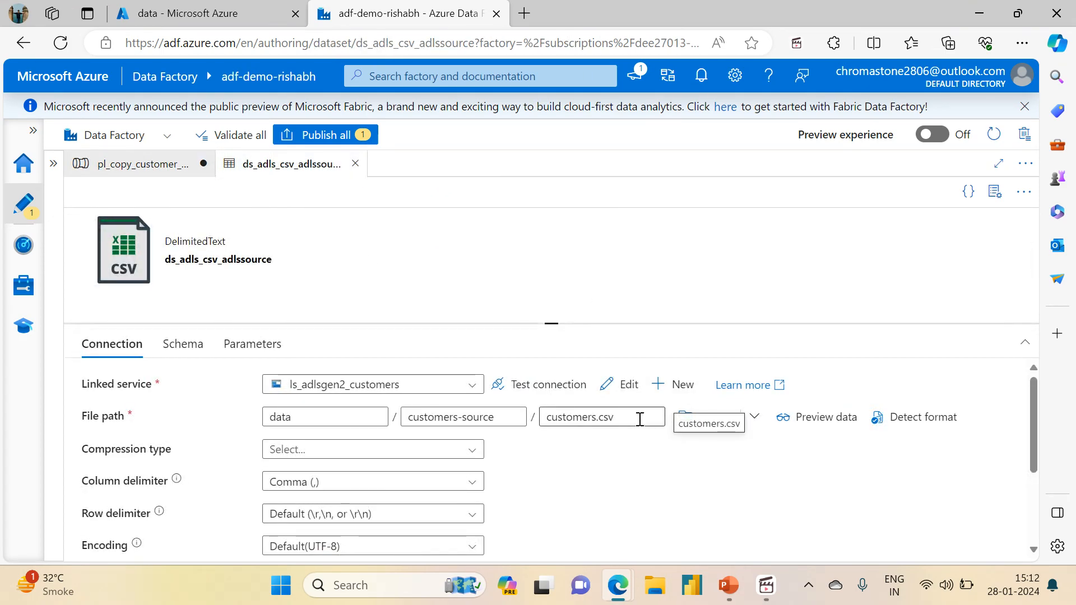
pyautogui.tripleClick(640, 419)
pyautogui.press('BackSpace')
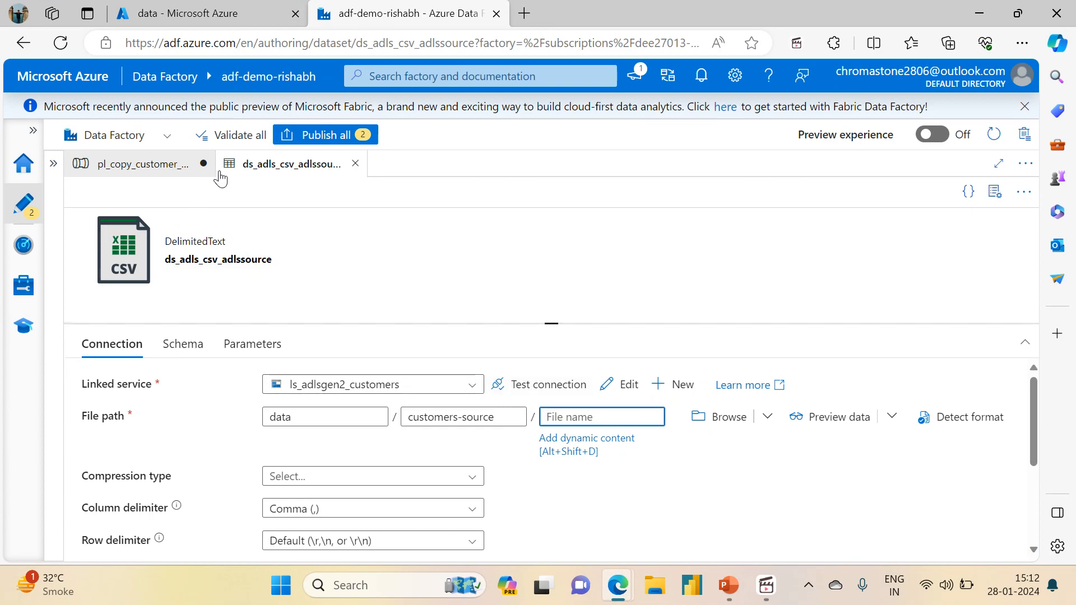
pyautogui.click(314, 137)
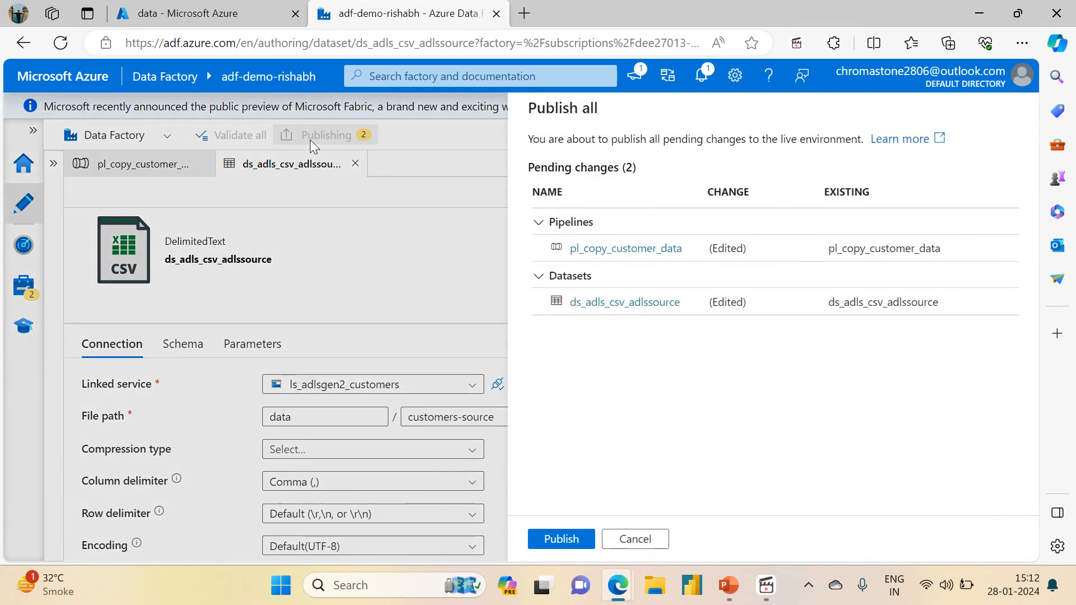
pyautogui.click(558, 539)
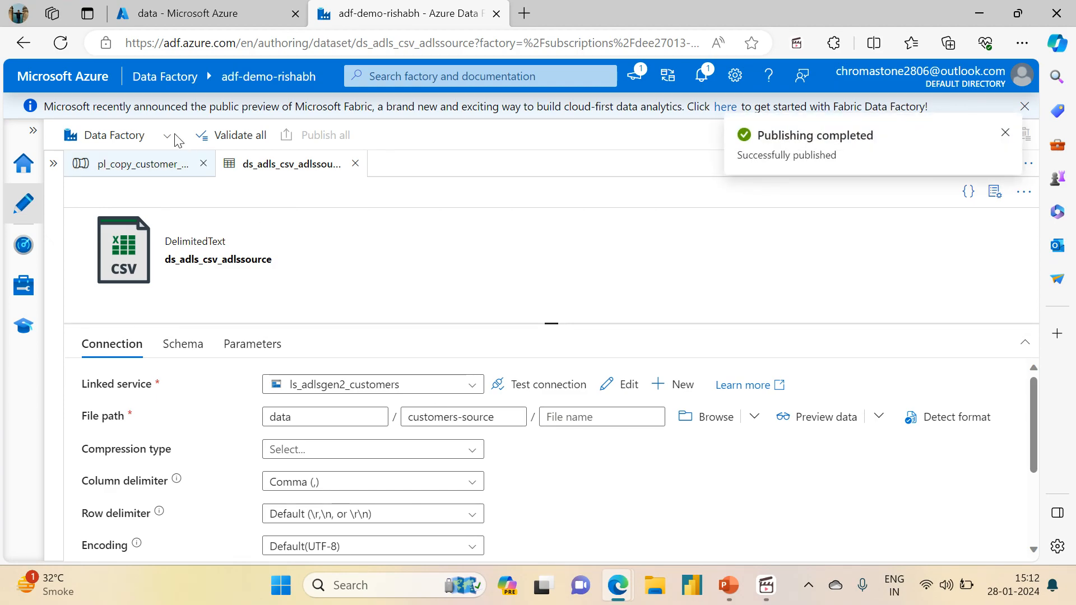
# - Delete the source_file_path and source_file_name parameters from the pl_copy_customer_data pipeline and publish the change
pyautogui.click(133, 166)
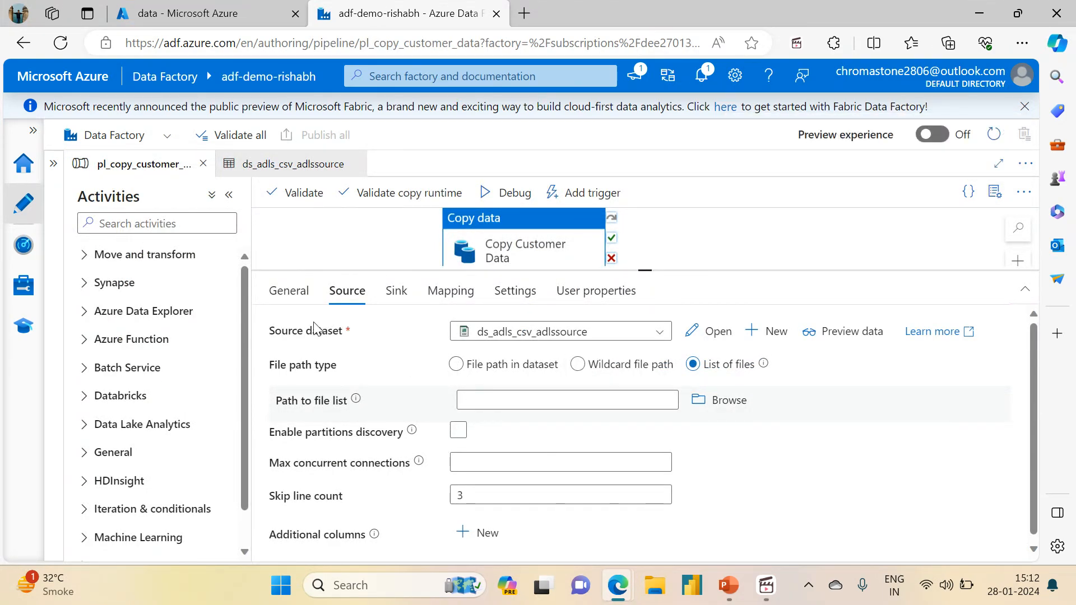
pyautogui.click(370, 237)
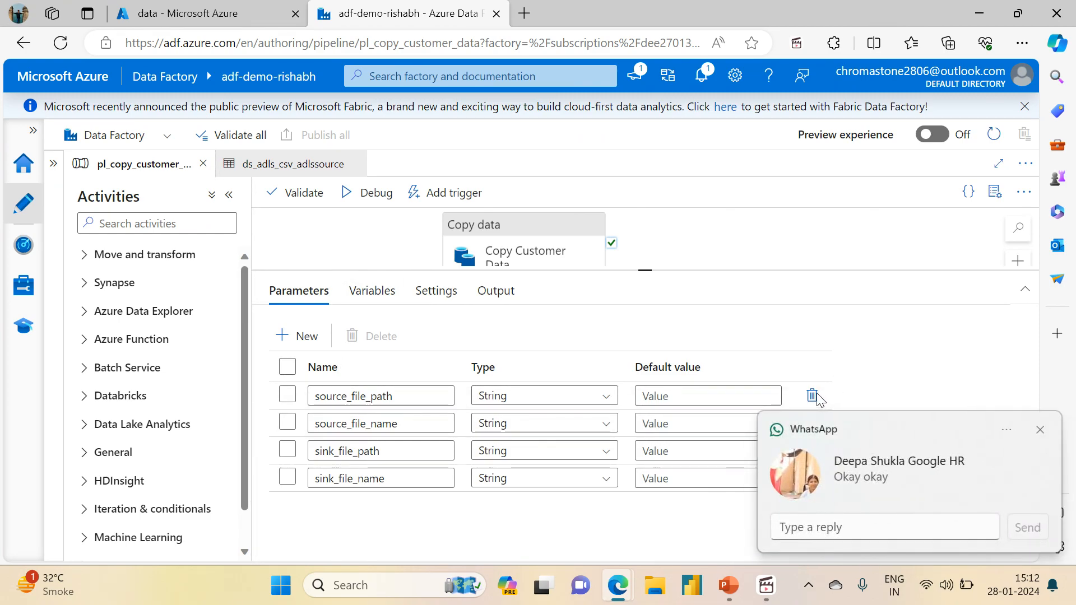
pyautogui.click(1040, 430)
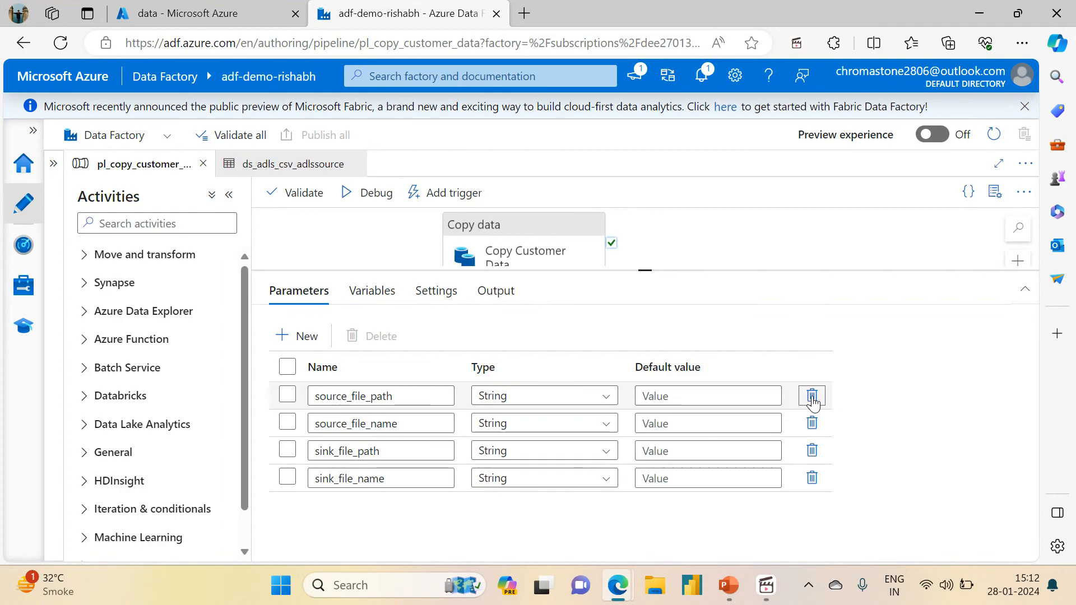
pyautogui.click(813, 398)
pyautogui.click(813, 398)
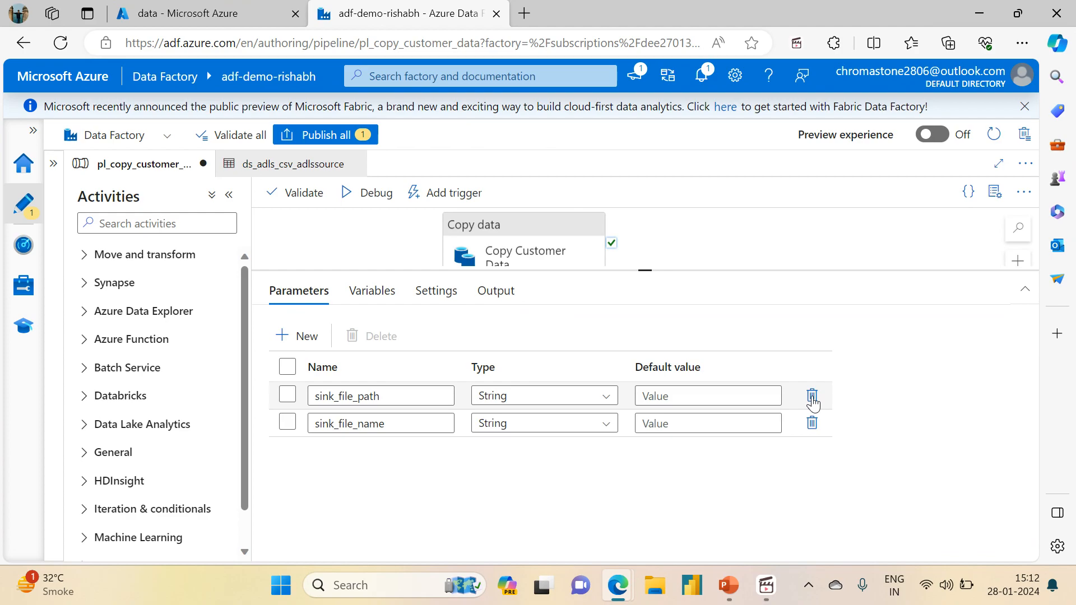
pyautogui.click(302, 136)
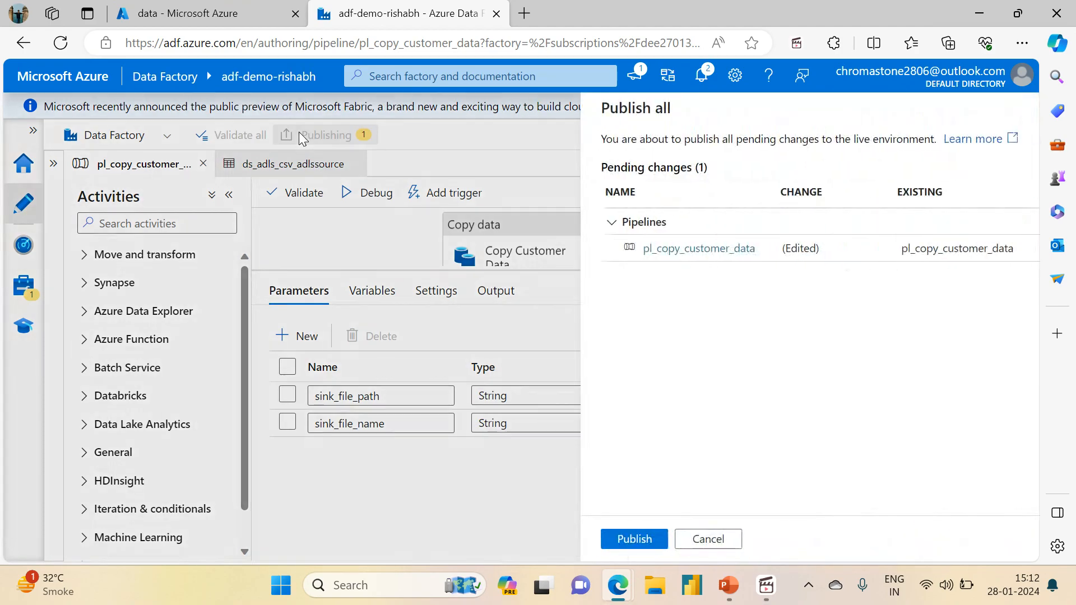
pyautogui.click(562, 539)
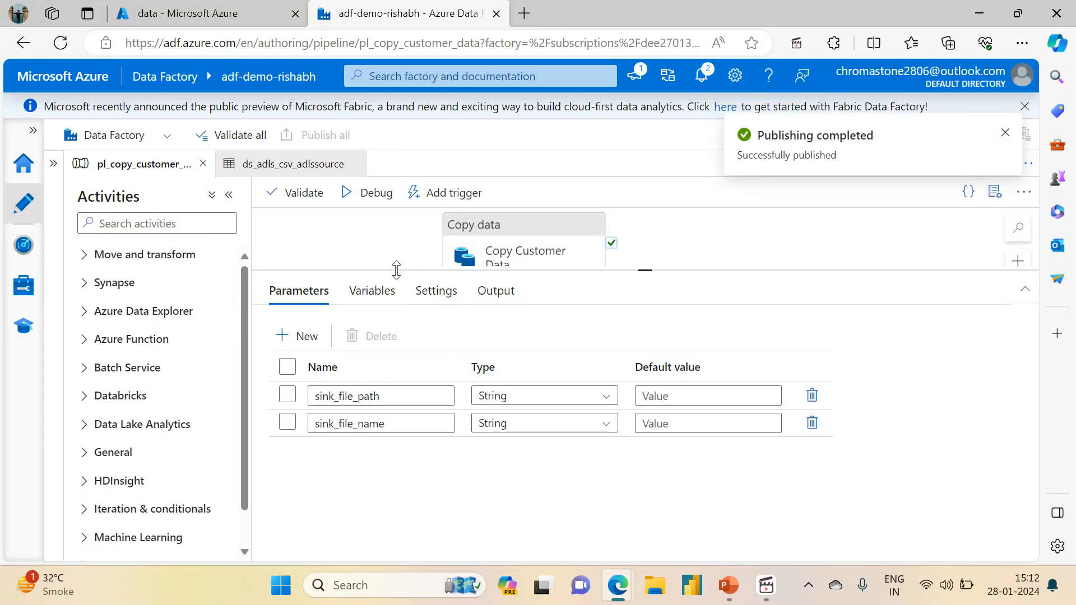
# - Check the copy source's Path to file list setting and open a blank Notepad document over the customers-source folder in the Azure portal
pyautogui.click(504, 227)
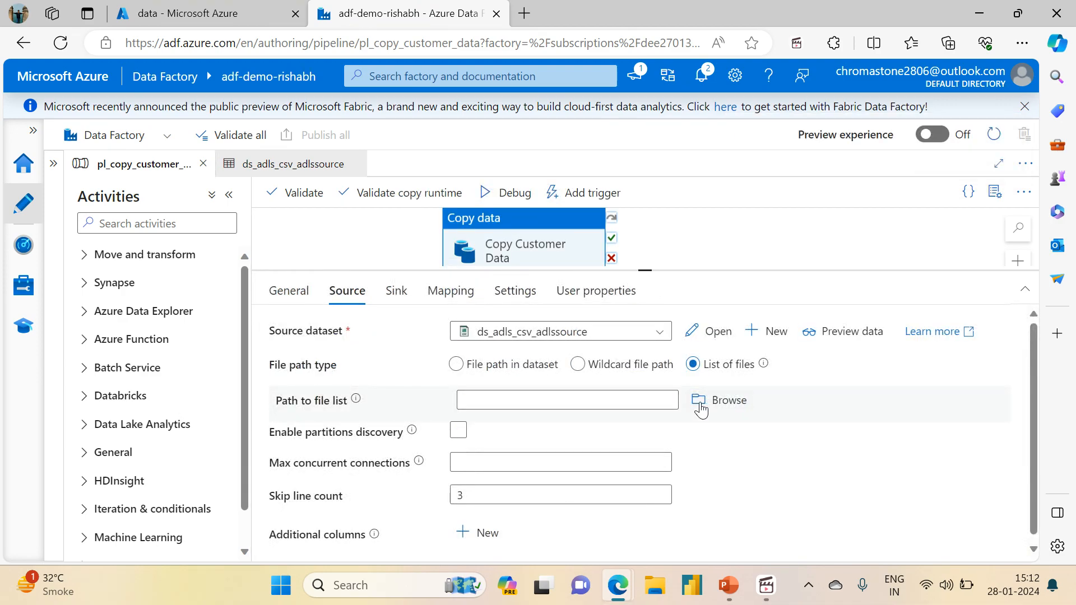
pyautogui.moveTo(358, 406)
pyautogui.click(211, 9)
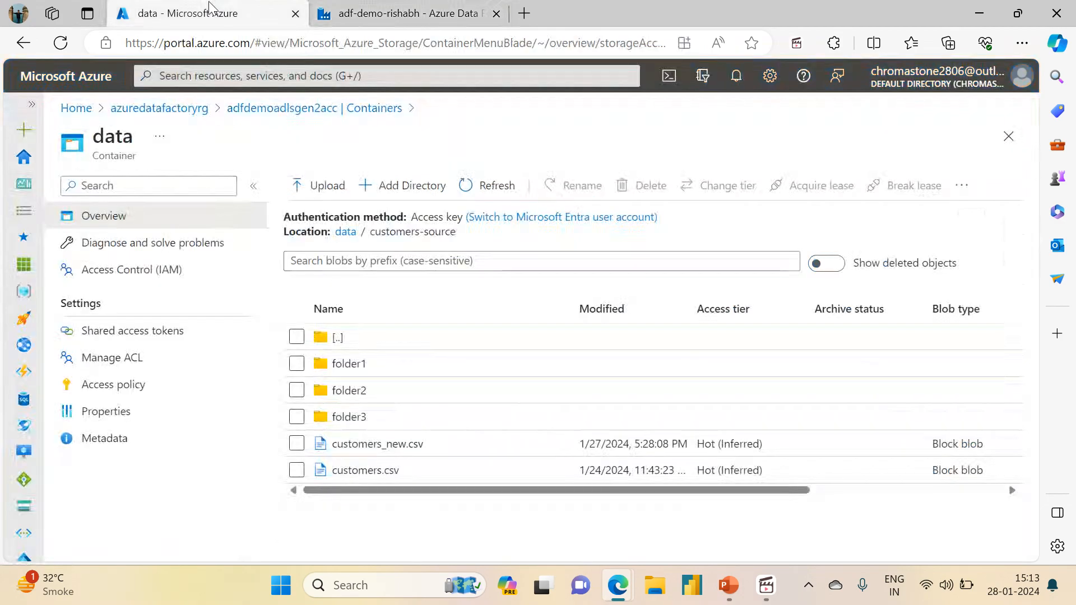
pyautogui.click(415, 587)
pyautogui.click(415, 587)
pyautogui.click(415, 586)
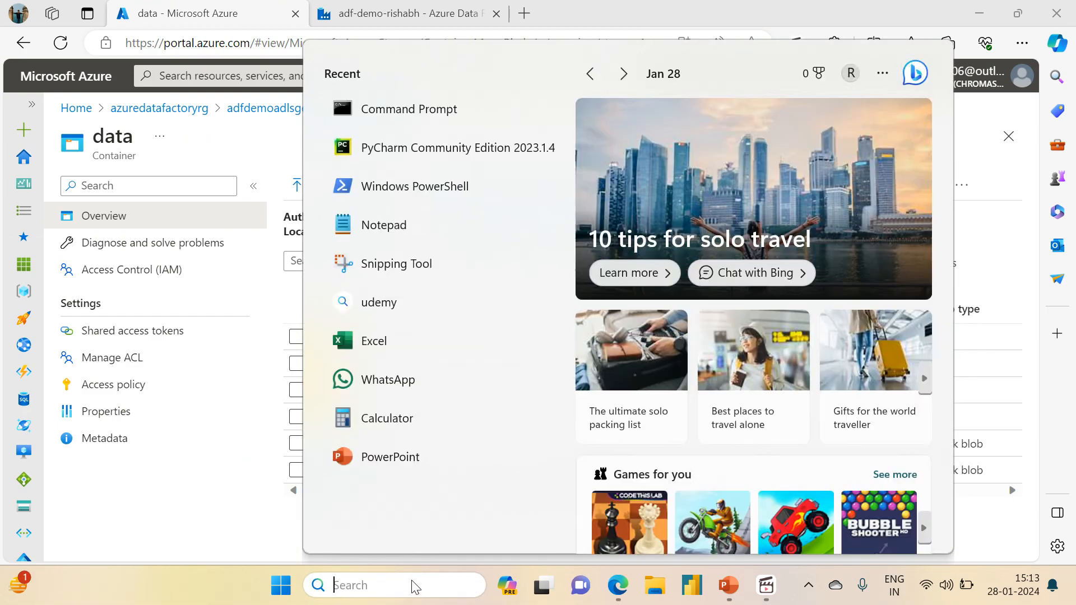
pyautogui.write('notepad')
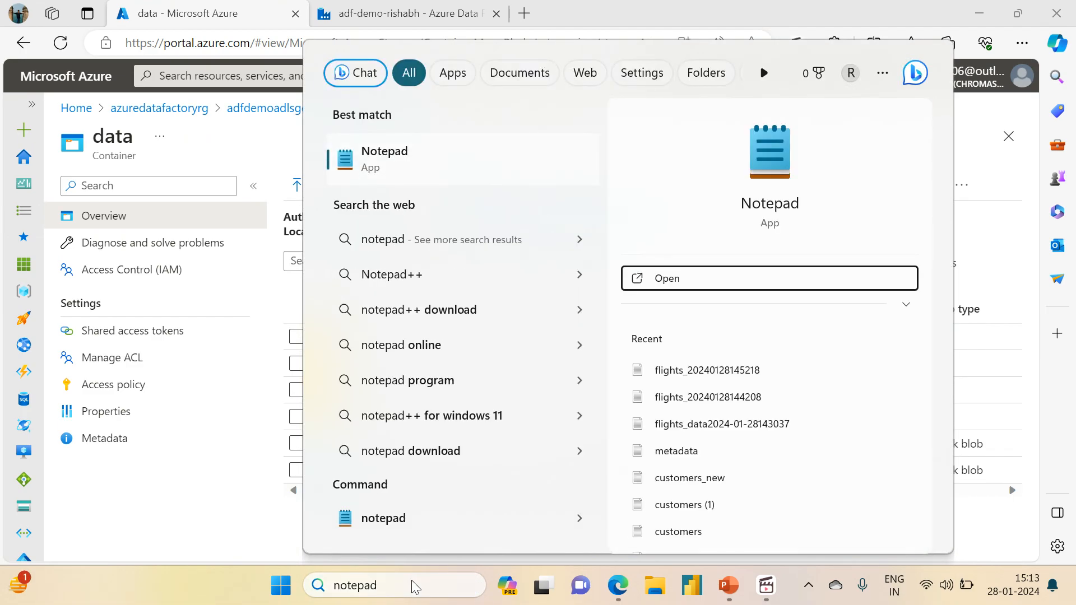
pyautogui.press('Return')
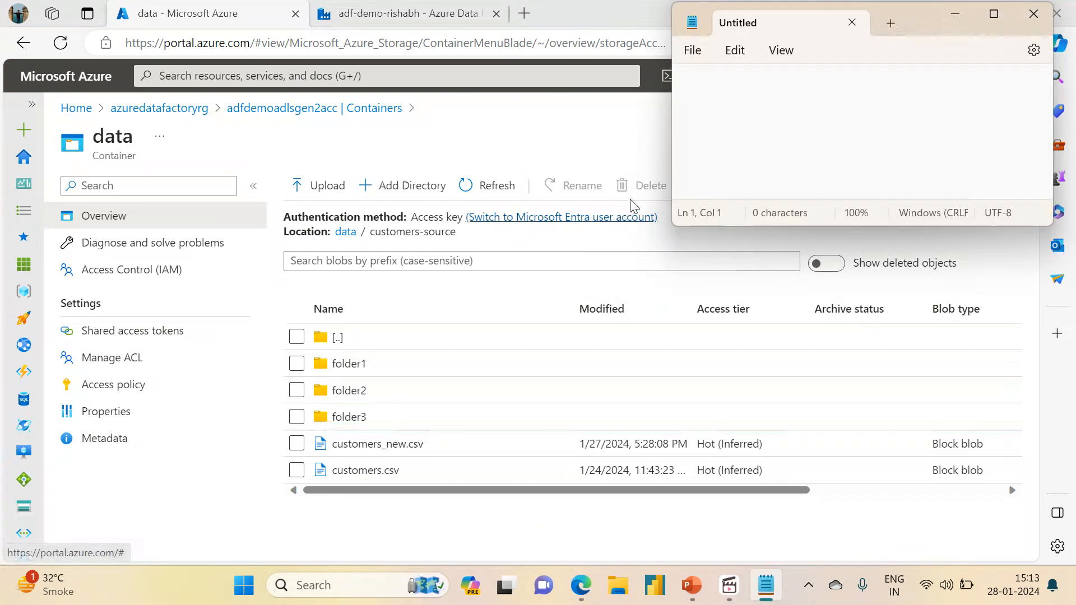
pyautogui.moveTo(798, 29); pyautogui.dragTo(631, 38)
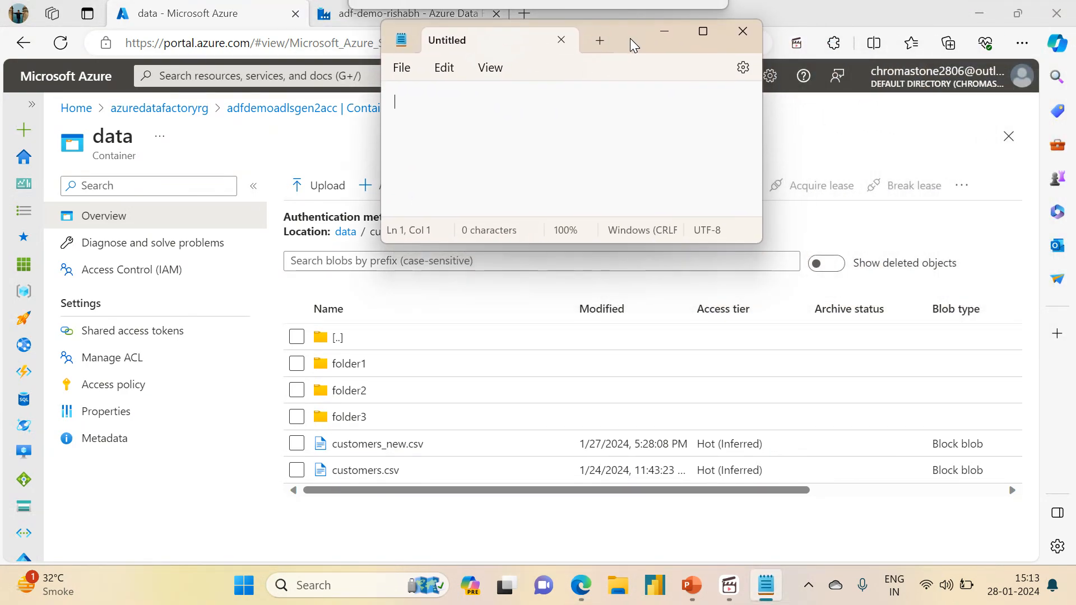
# - Open customers_new.csv in the Azure portal and compare its blob path with the source dataset's file path in Data Factory
pyautogui.click(459, 453)
pyautogui.click(459, 453)
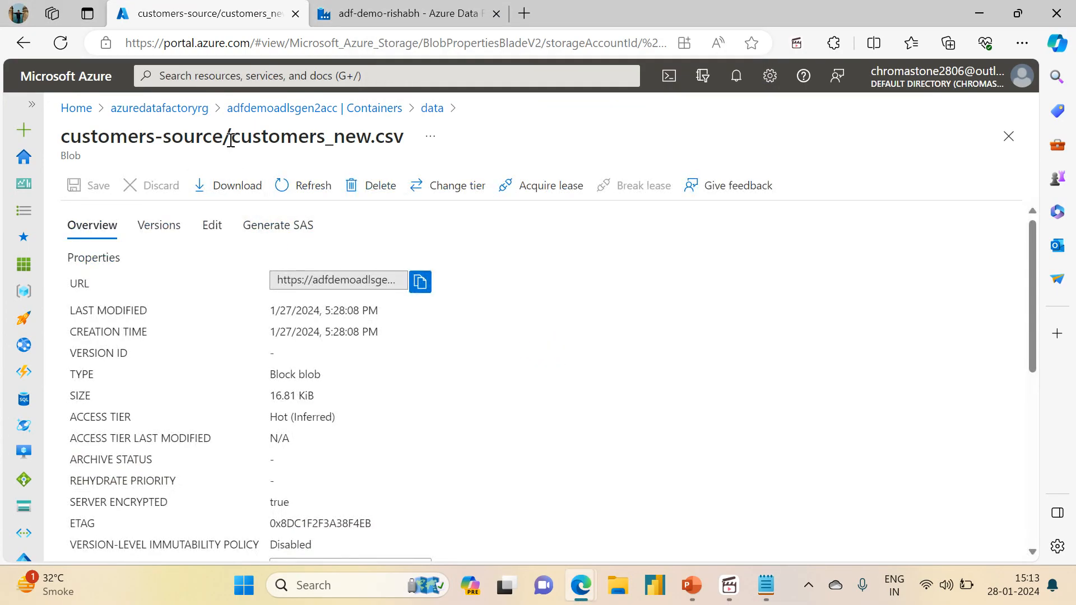
pyautogui.moveTo(226, 139); pyautogui.dragTo(67, 138)
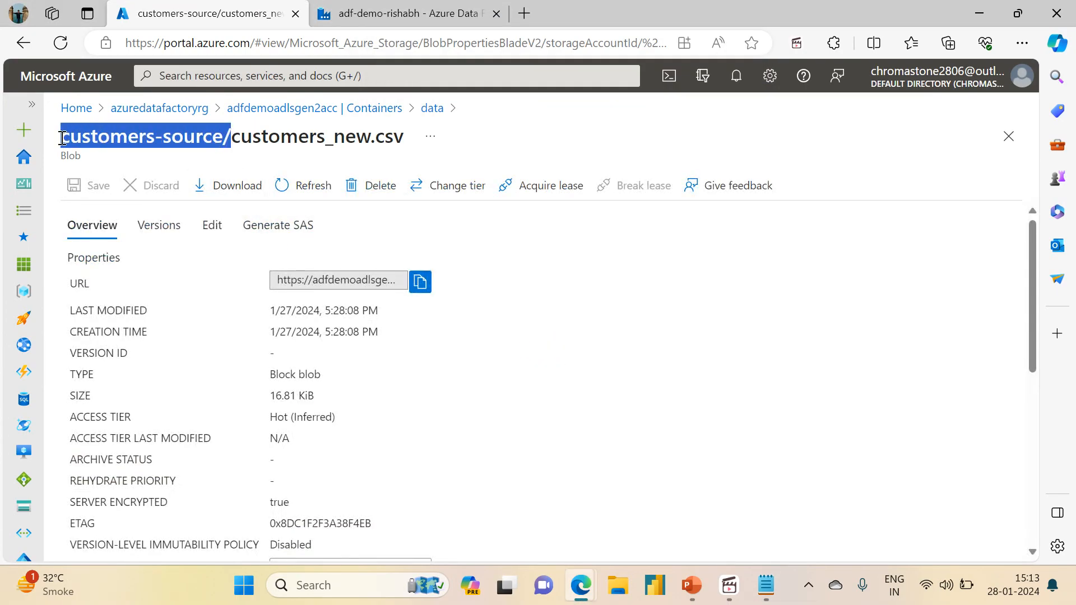
pyautogui.click(376, 23)
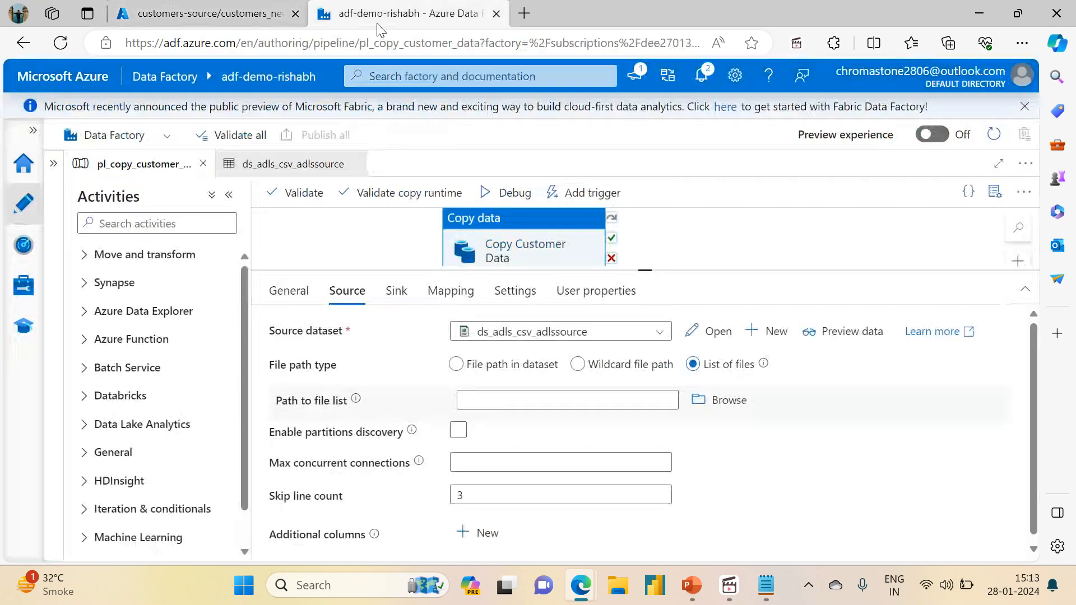
pyautogui.click(398, 296)
pyautogui.click(348, 292)
pyautogui.click(291, 164)
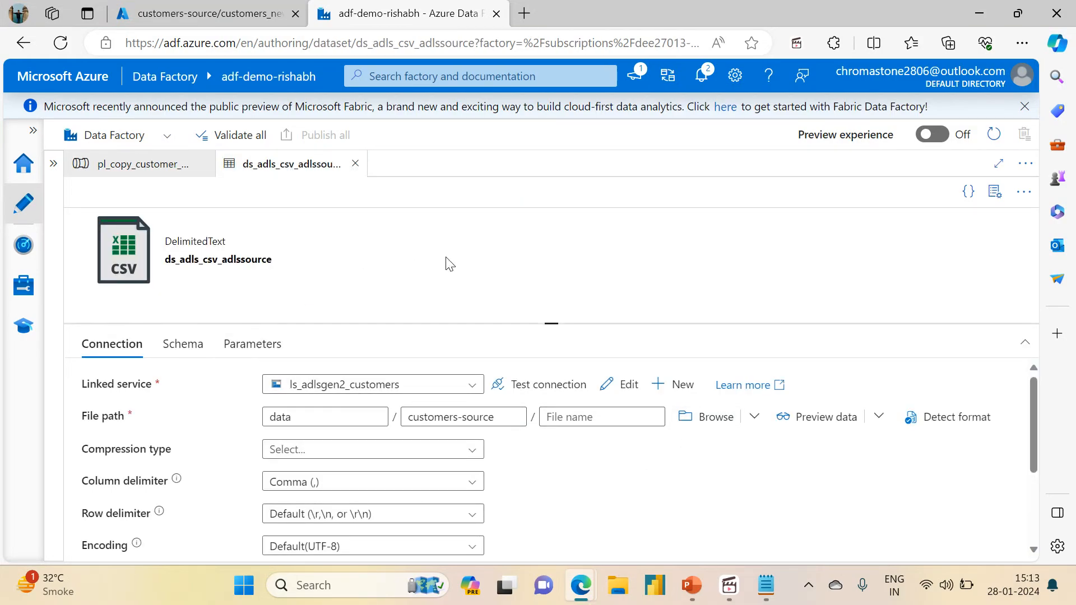
# - Copy the name customers_new.csv from the blob page in the portal into the first line of the Notepad document
pyautogui.click(211, 12)
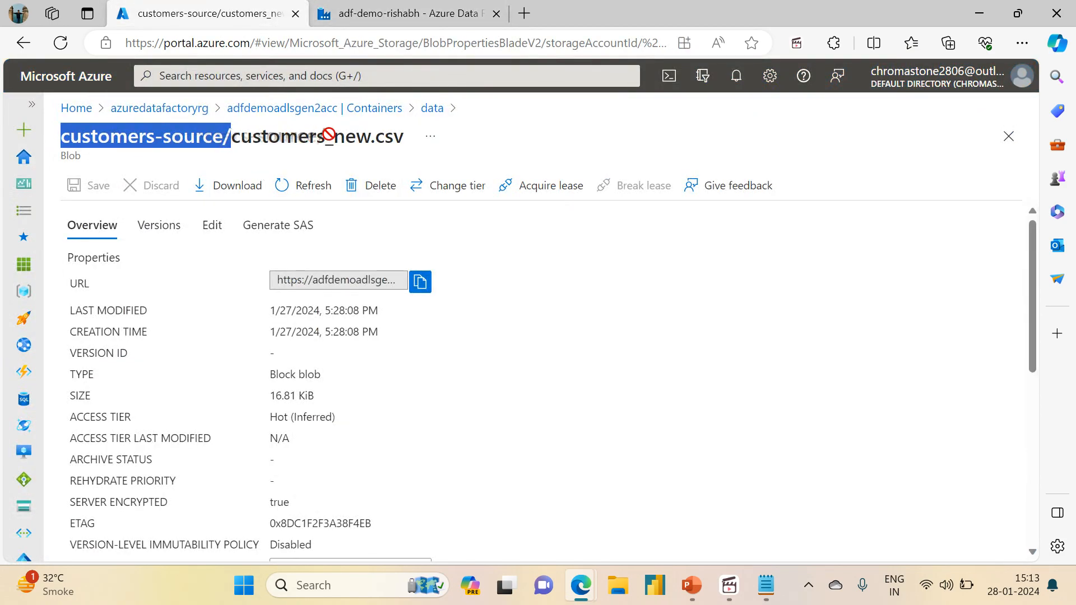
pyautogui.moveTo(403, 137); pyautogui.dragTo(233, 128)
pyautogui.hotkey('ctrl', 'c')
pyautogui.click(766, 586)
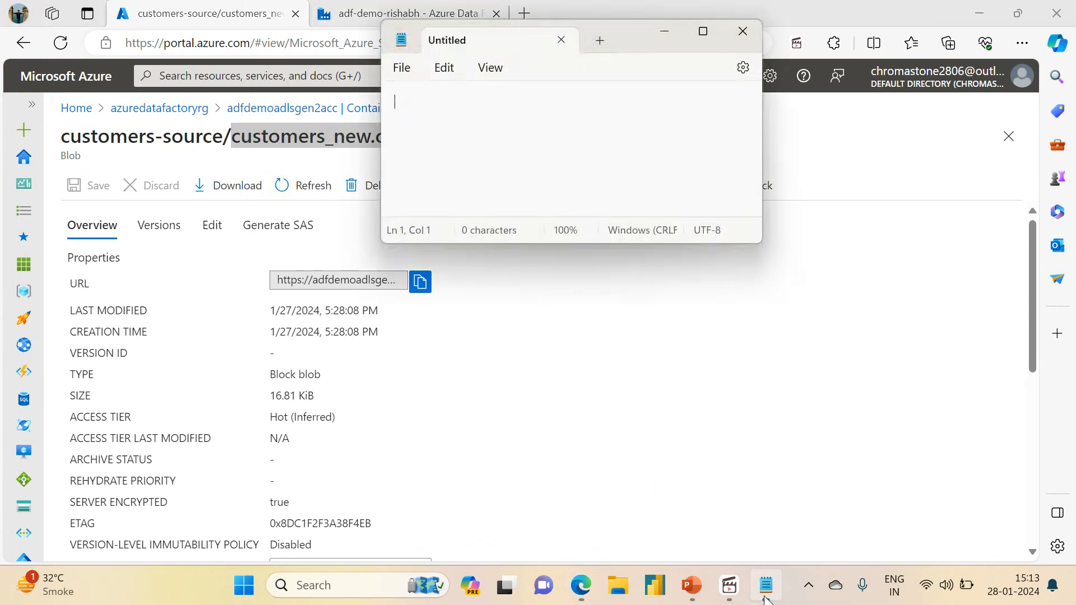
pyautogui.hotkey('ctrl', 'v')
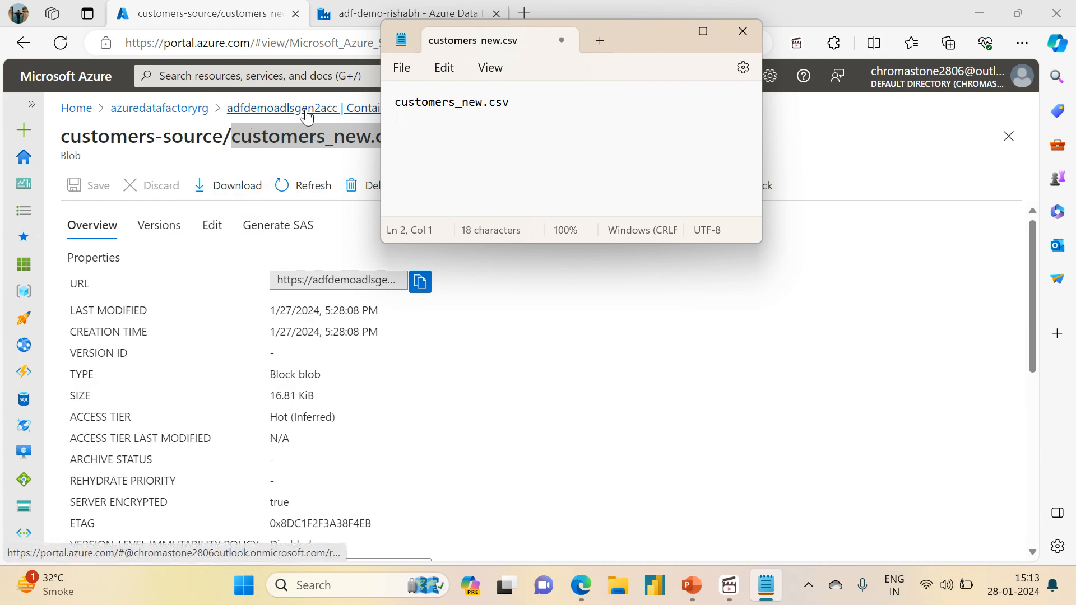
# - Open customersA1.csv in folder1/folderA and add its relative path folder1/folderA/customersA1.csv as the second line in Notepad
pyautogui.click(377, 138)
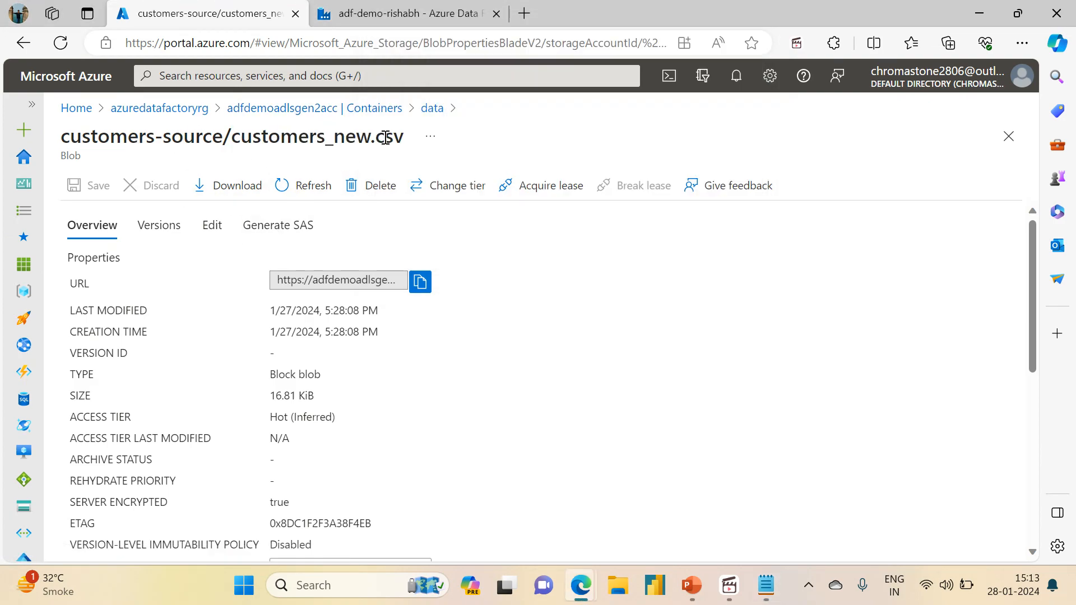
pyautogui.click(433, 109)
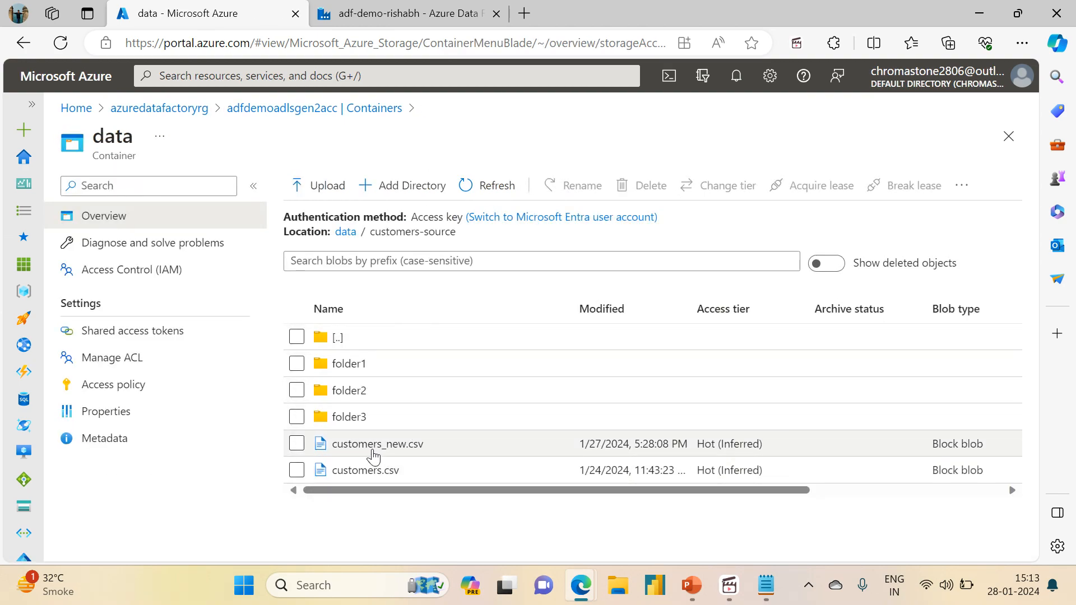
pyautogui.click(350, 363)
pyautogui.click(368, 373)
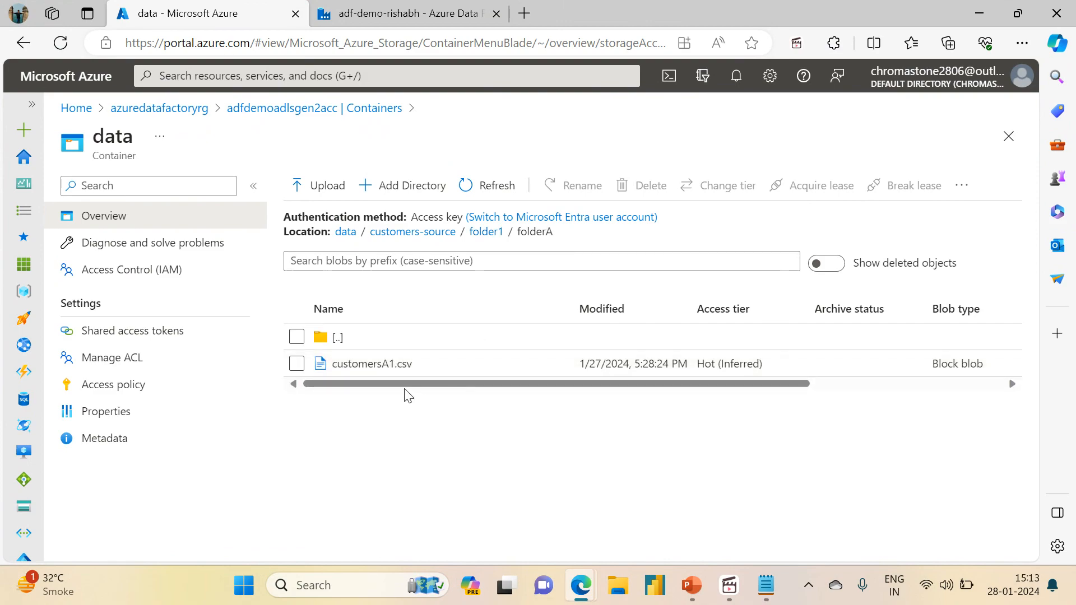
pyautogui.click(376, 366)
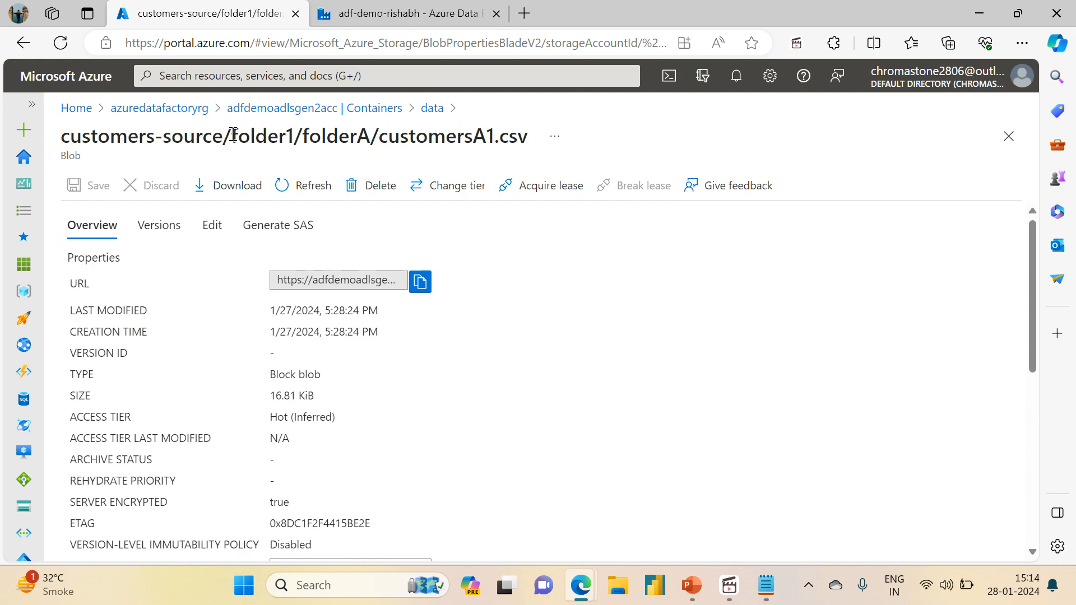
pyautogui.moveTo(233, 136); pyautogui.dragTo(528, 133)
pyautogui.hotkey('ctrl', 'c')
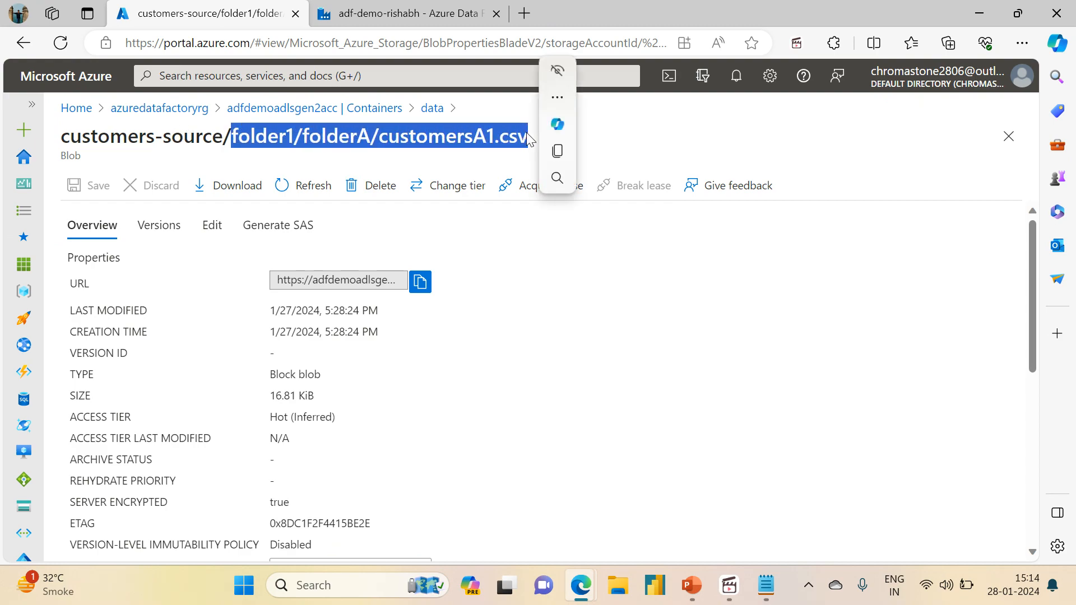
pyautogui.click(766, 585)
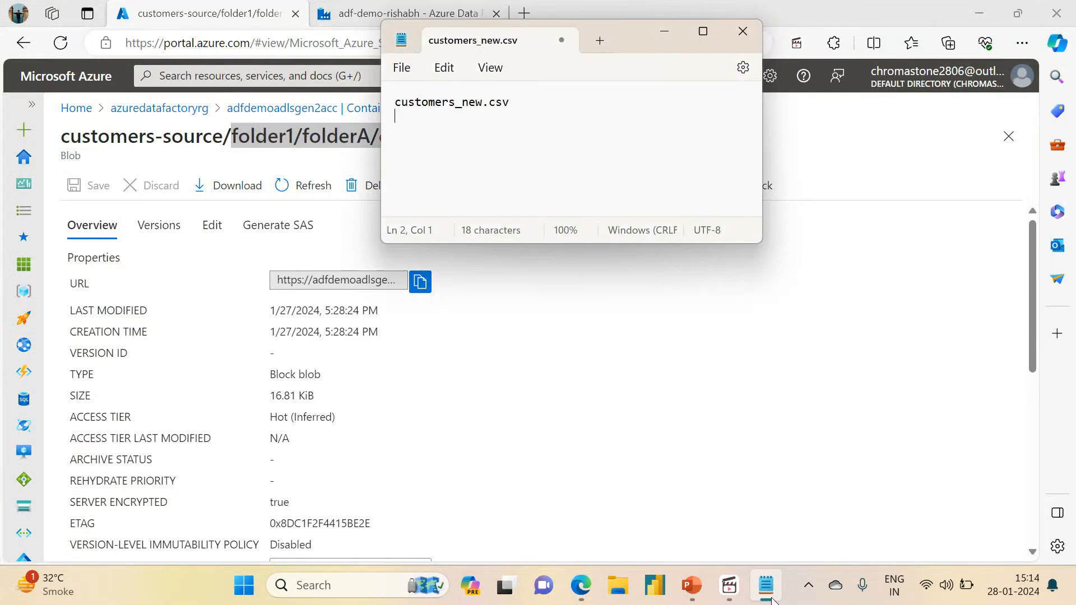
pyautogui.hotkey('ctrl', 'v')
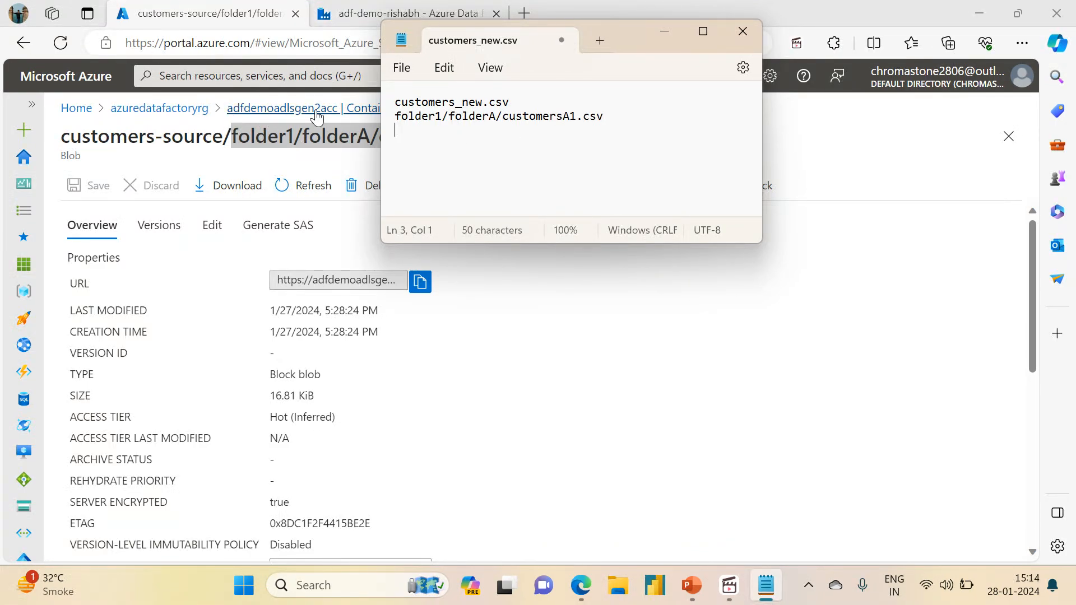
# - Open customerC2.csv in folder2/folderC of customers-source and add its relative path folder2/folderC/customerC2.csv as the third line in Notepad
pyautogui.click(596, 324)
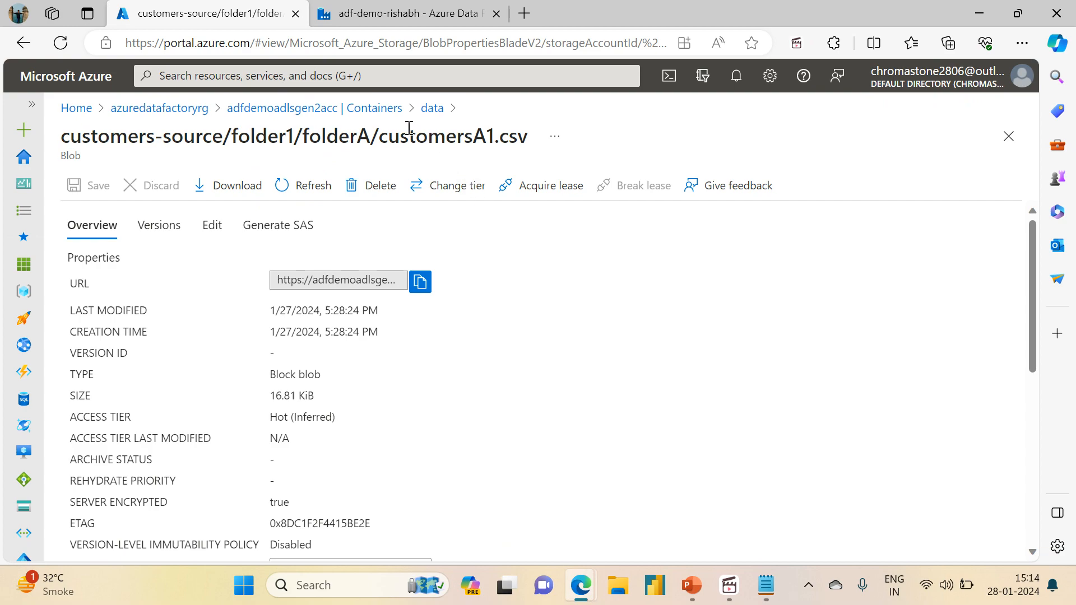
pyautogui.click(432, 109)
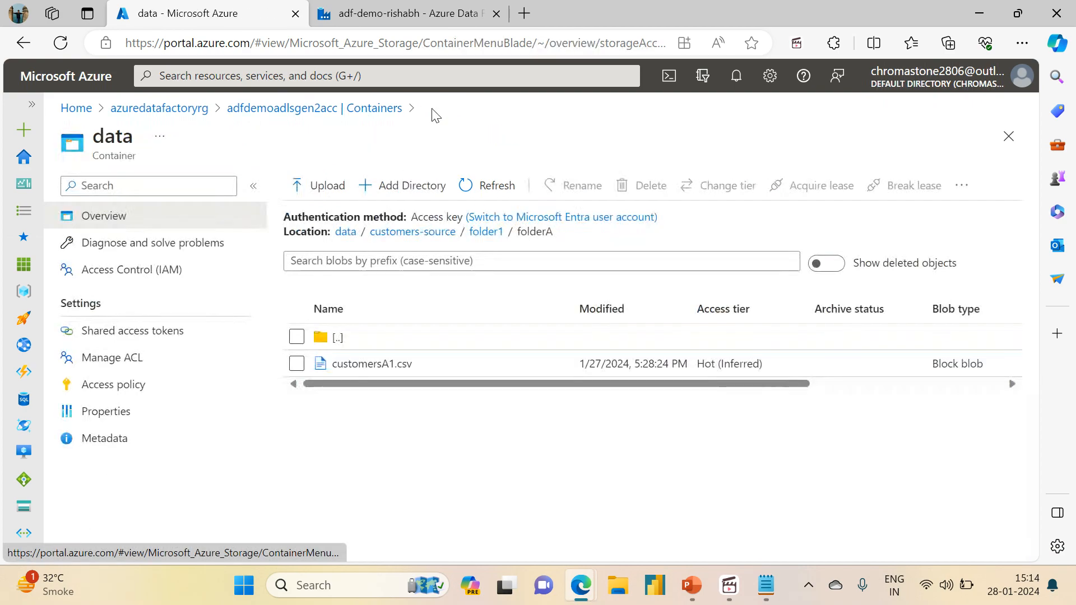
pyautogui.click(482, 234)
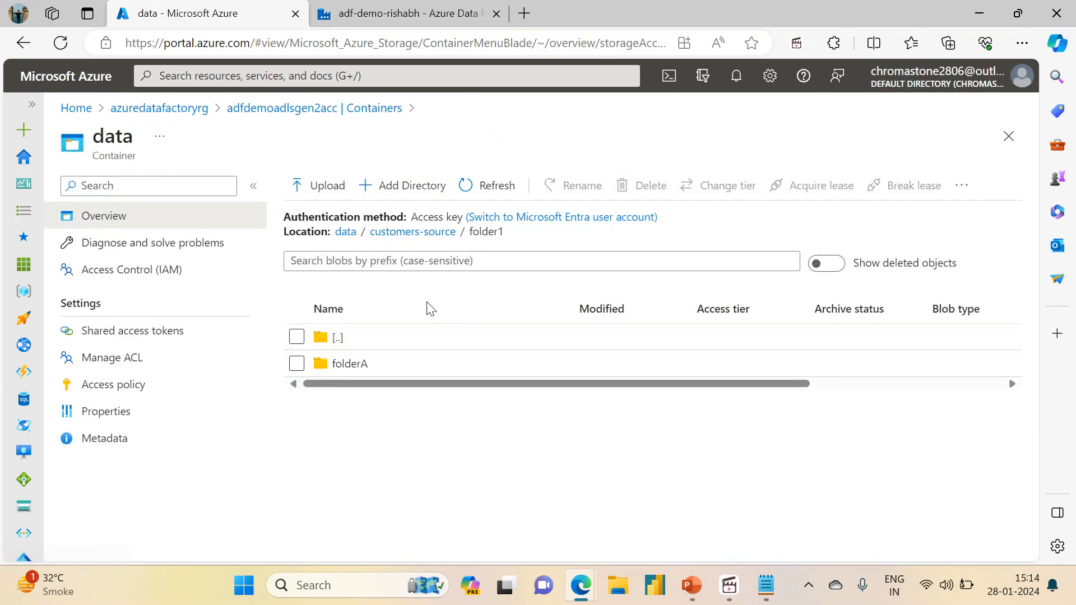
pyautogui.click(404, 232)
pyautogui.click(342, 389)
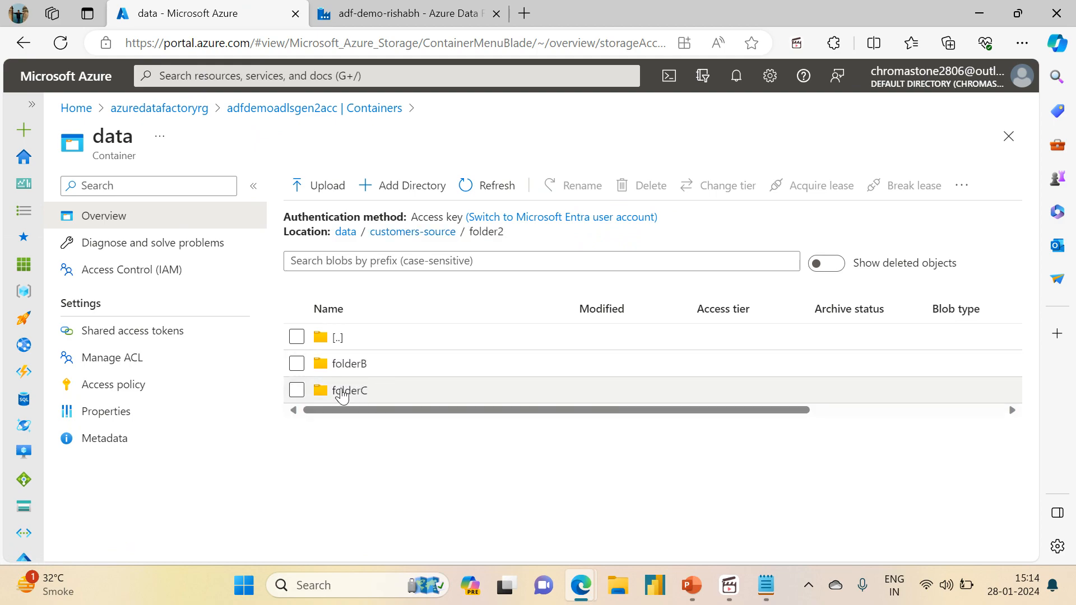
pyautogui.click(344, 391)
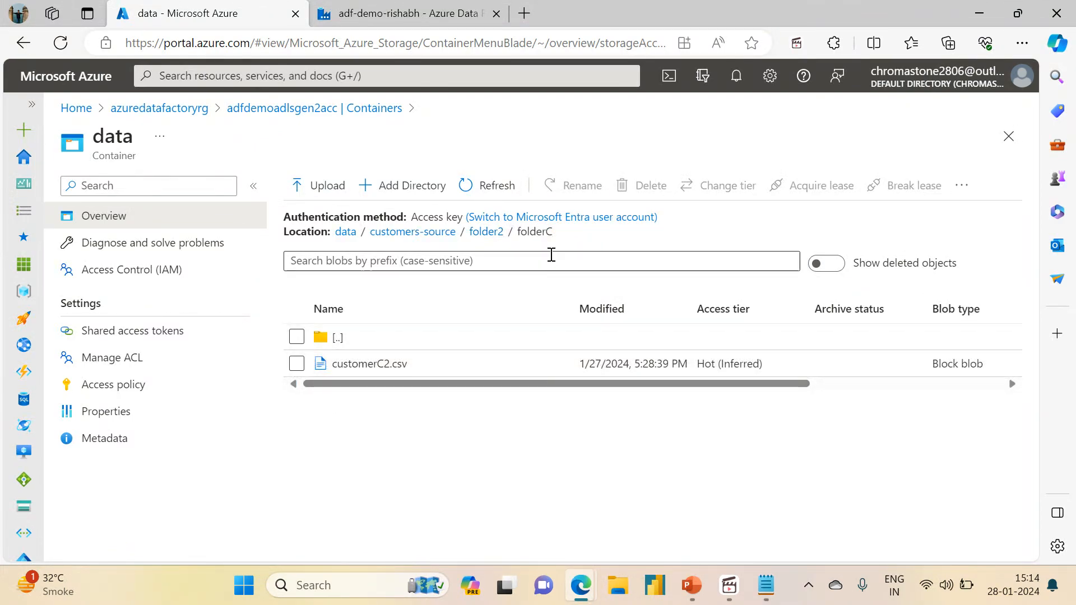
pyautogui.click(388, 367)
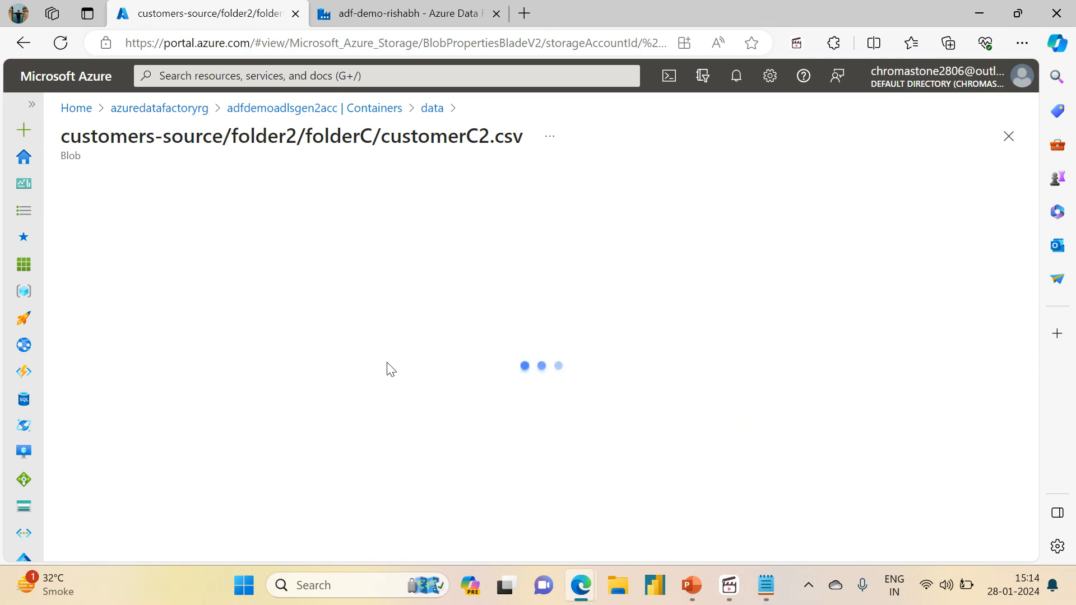
pyautogui.moveTo(521, 135); pyautogui.dragTo(238, 139)
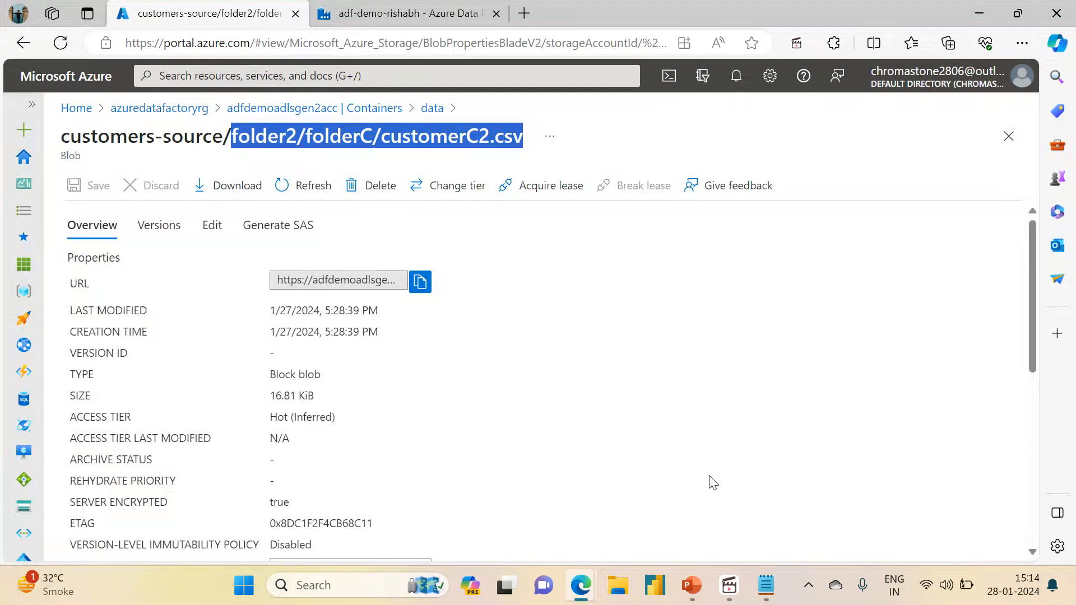
pyautogui.click(765, 593)
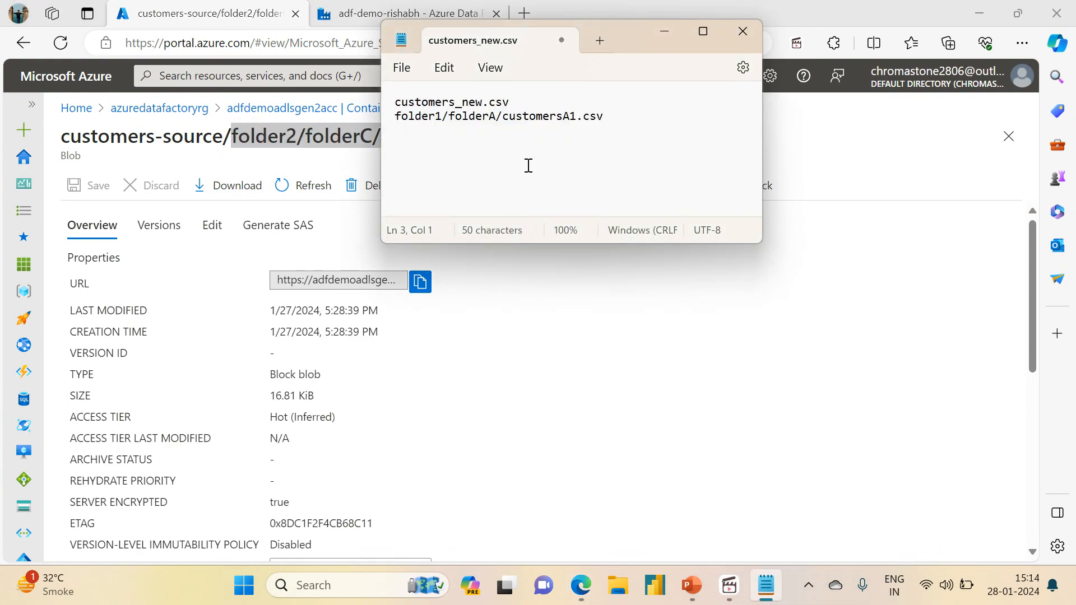
pyautogui.write('folder2/folderC/customerC2.csv')
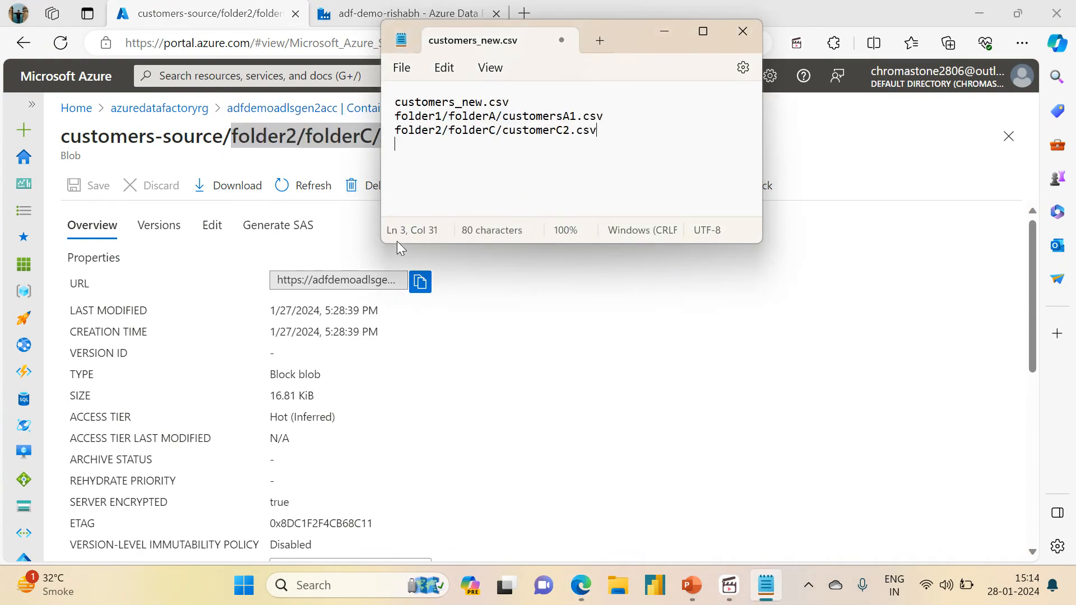
# - Open customer3.csv in folder3 of customers-source and add its relative path folder3/customer3.csv as the fourth line in Notepad
pyautogui.click(589, 353)
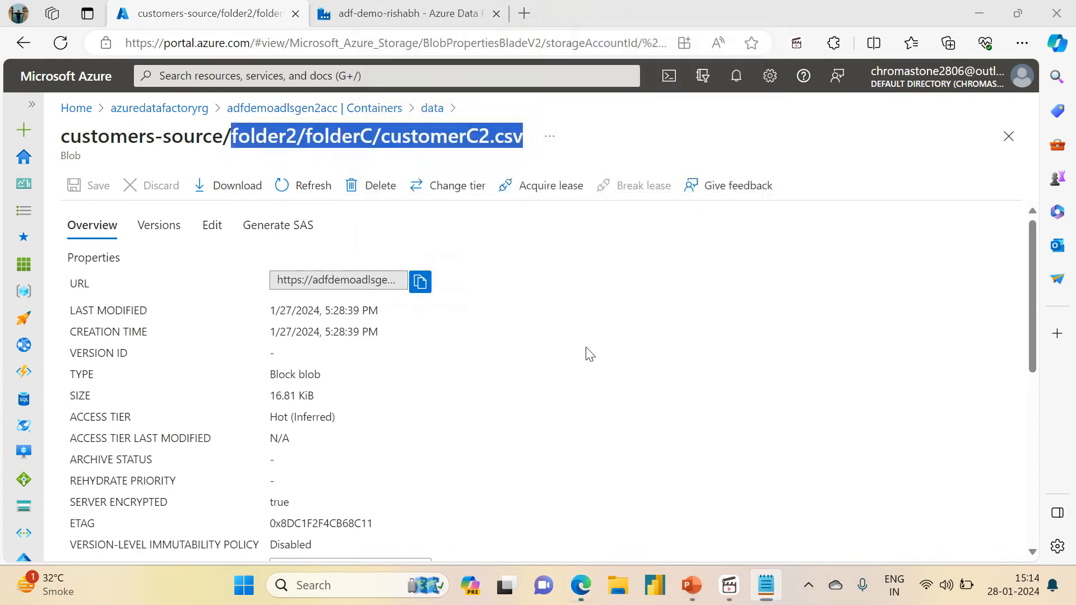
pyautogui.click(432, 108)
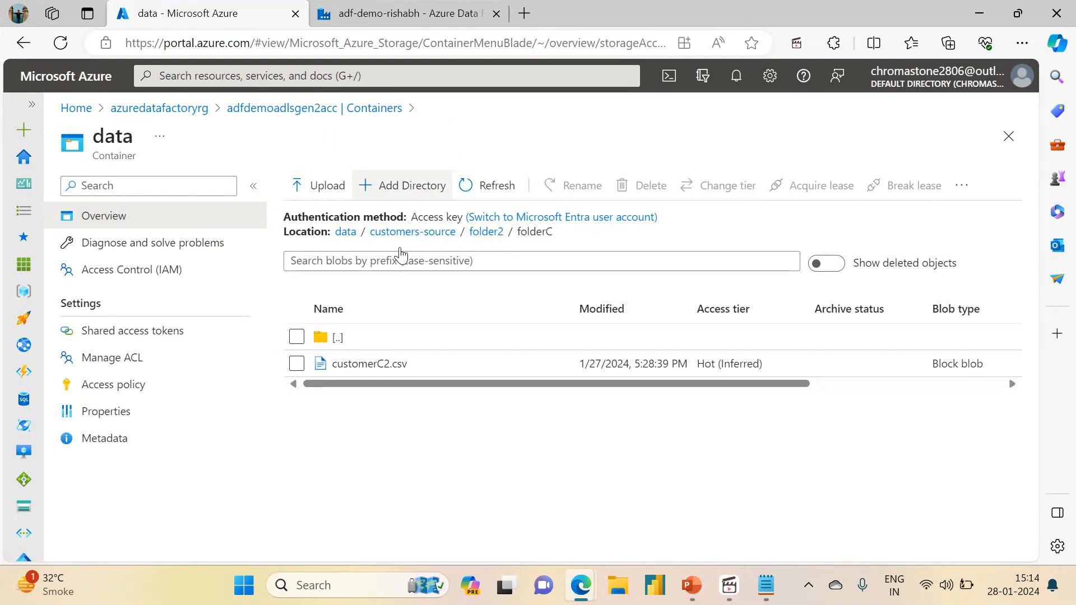
pyautogui.click(486, 232)
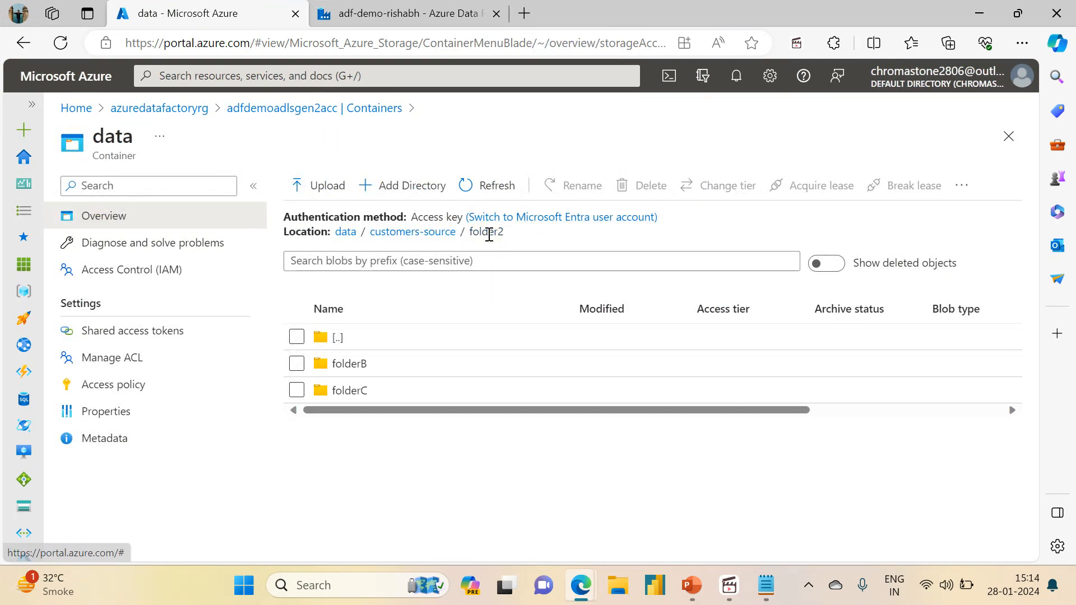
pyautogui.click(439, 231)
pyautogui.click(351, 414)
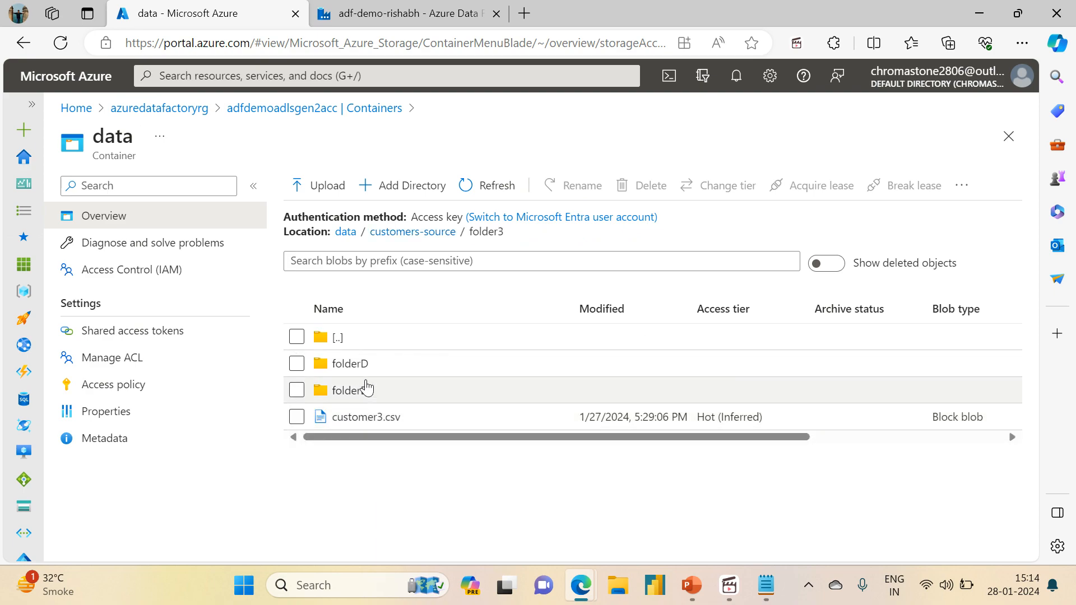
pyautogui.click(362, 421)
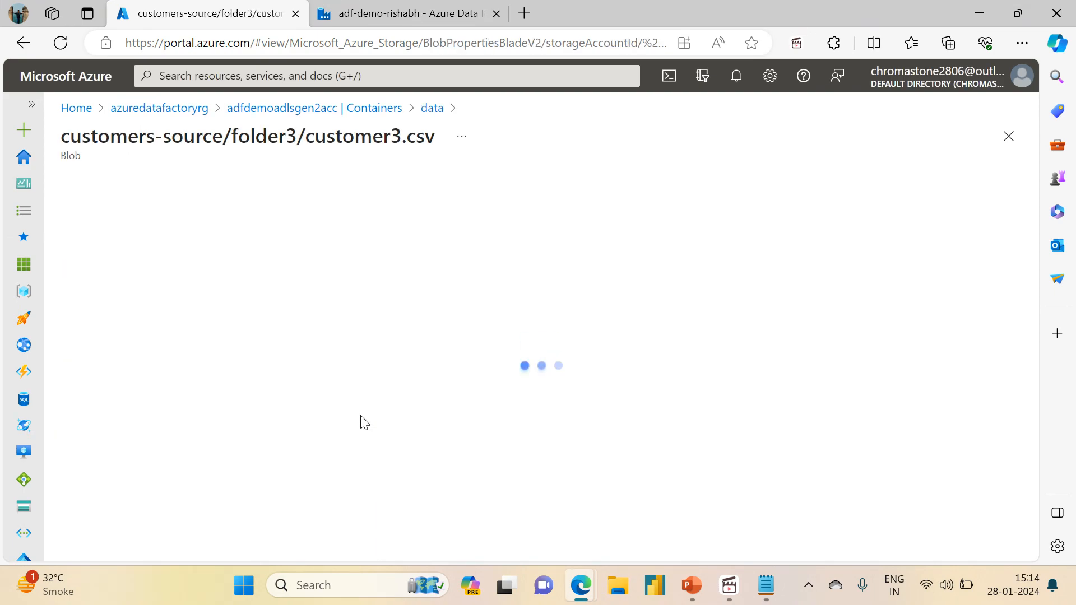
pyautogui.moveTo(234, 139); pyautogui.dragTo(448, 149)
pyautogui.hotkey('ctrl', 'c')
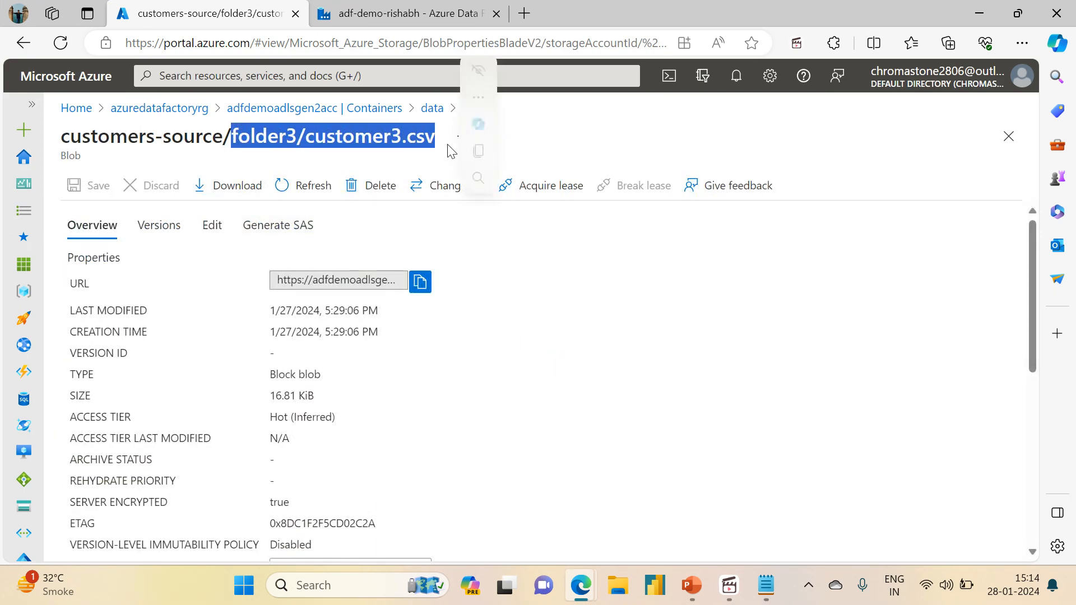
pyautogui.click(766, 585)
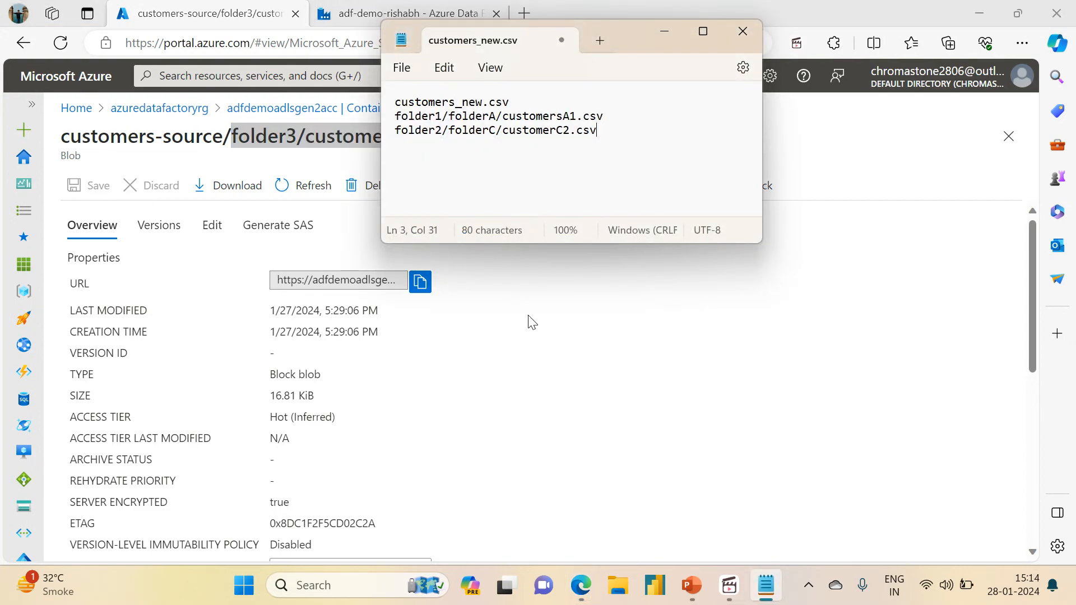
pyautogui.press('Return')
pyautogui.hotkey('ctrl', 'v')
pyautogui.press('Return')
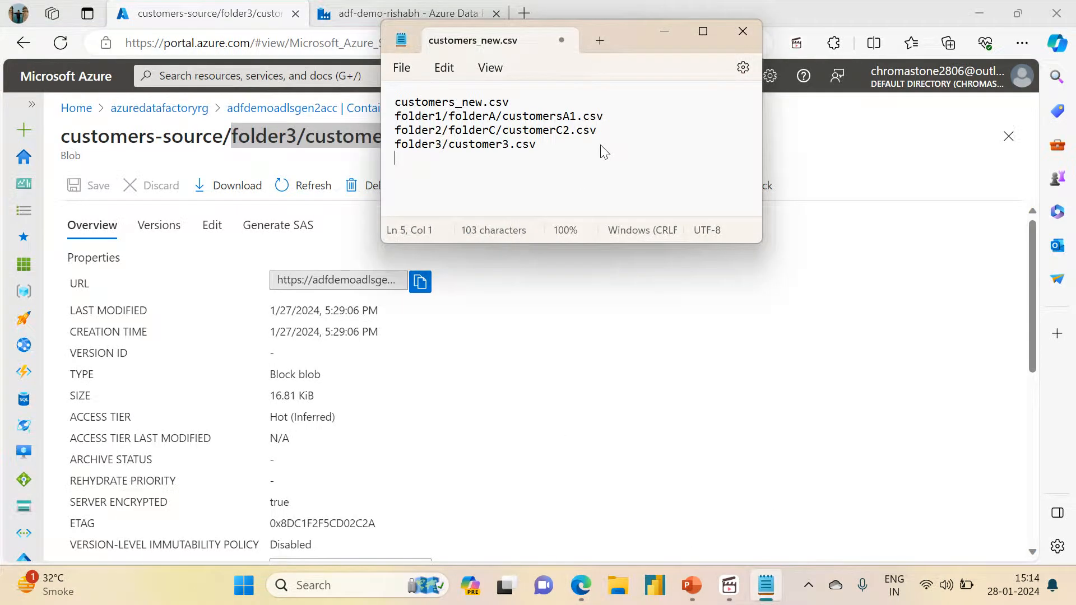
# - Open customersD3.csv in folder3/folderD and add its relative path folder3/folderD/customersD3.csv as the fifth line in Notepad
pyautogui.click(666, 37)
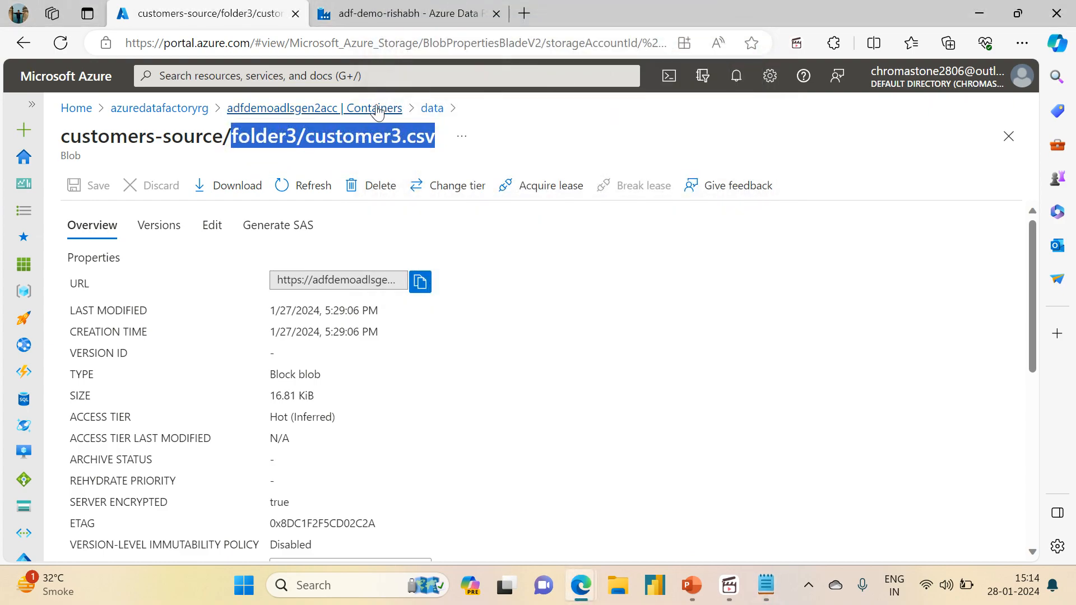
pyautogui.click(430, 109)
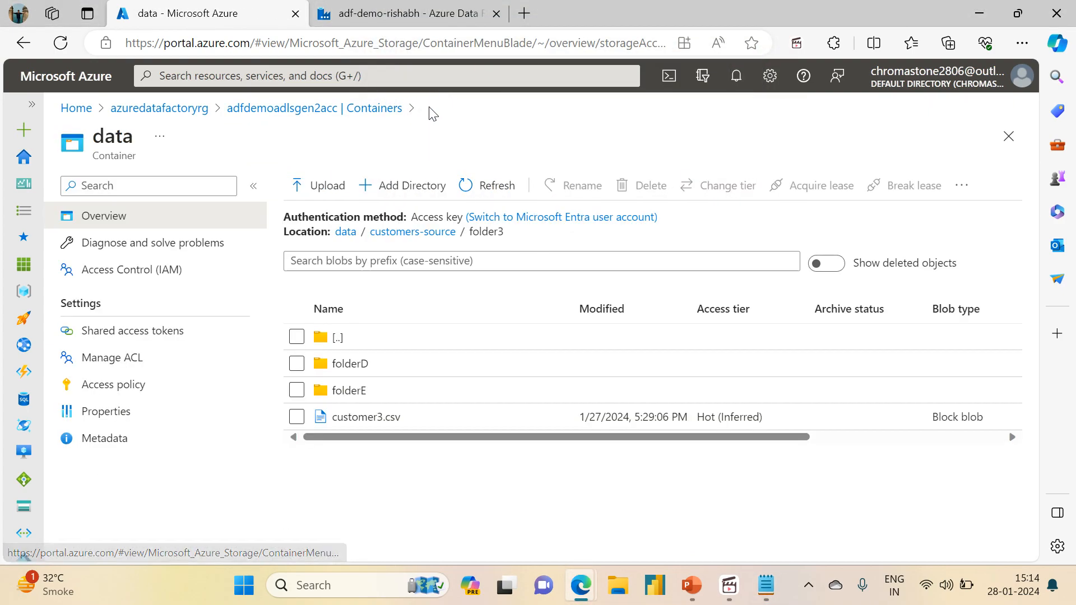
pyautogui.click(350, 364)
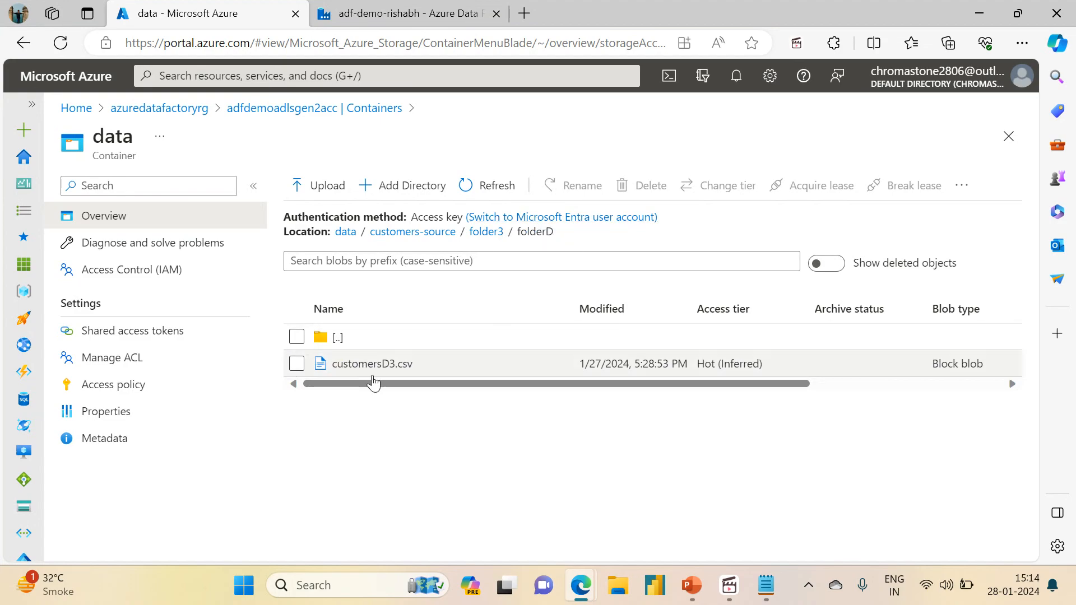
pyautogui.click(372, 365)
pyautogui.moveTo(538, 142); pyautogui.dragTo(233, 136)
pyautogui.hotkey('ctrl', 'c')
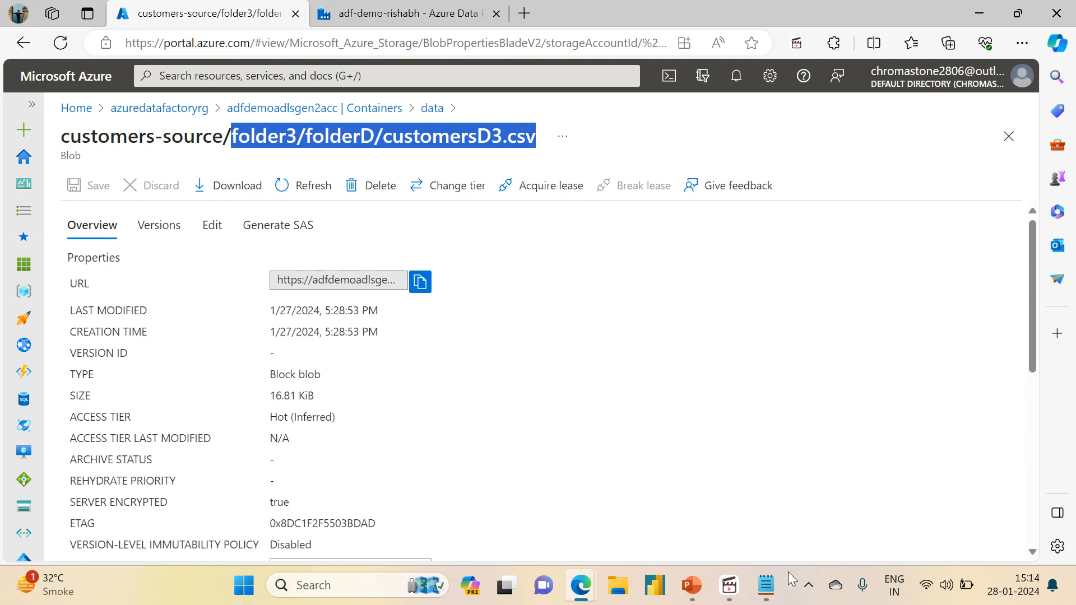
pyautogui.click(766, 585)
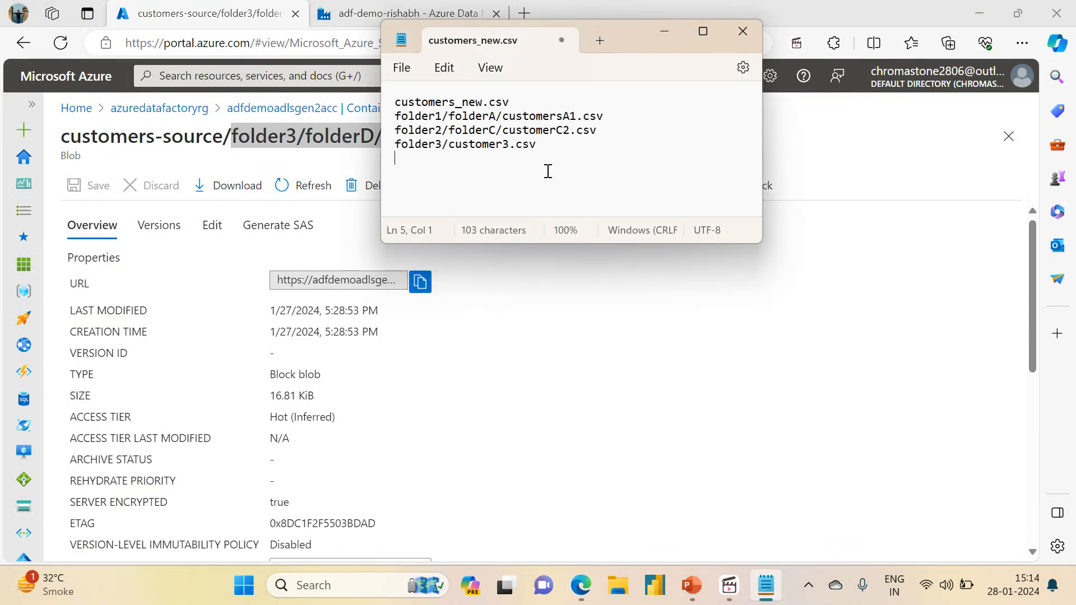
pyautogui.hotkey('ctrl', 'v')
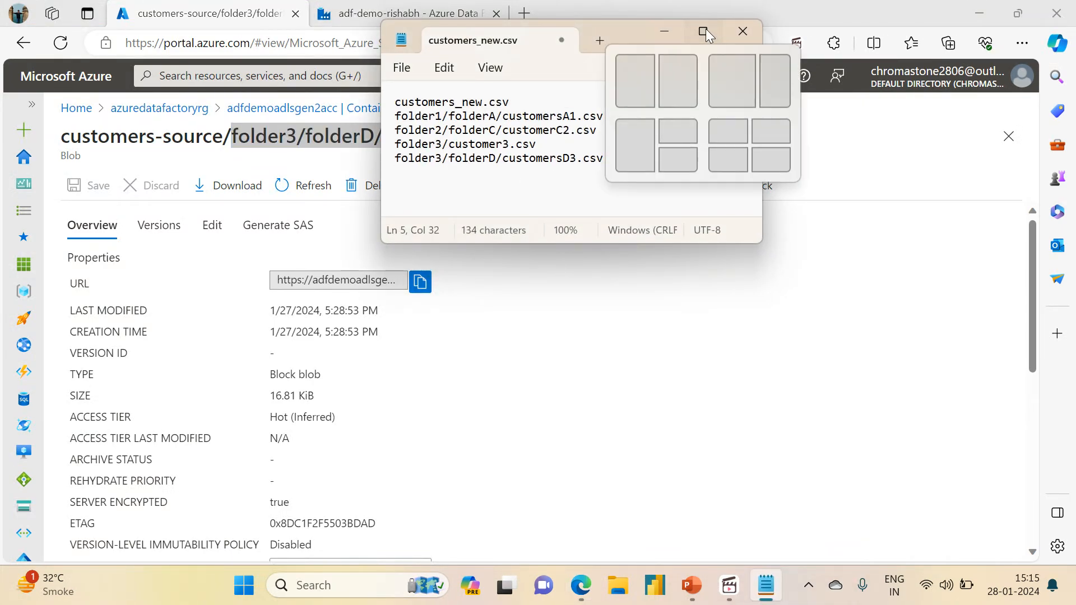
# - Save the list of relative paths as a text document named config in Downloads and close Notepad
pyautogui.click(707, 31)
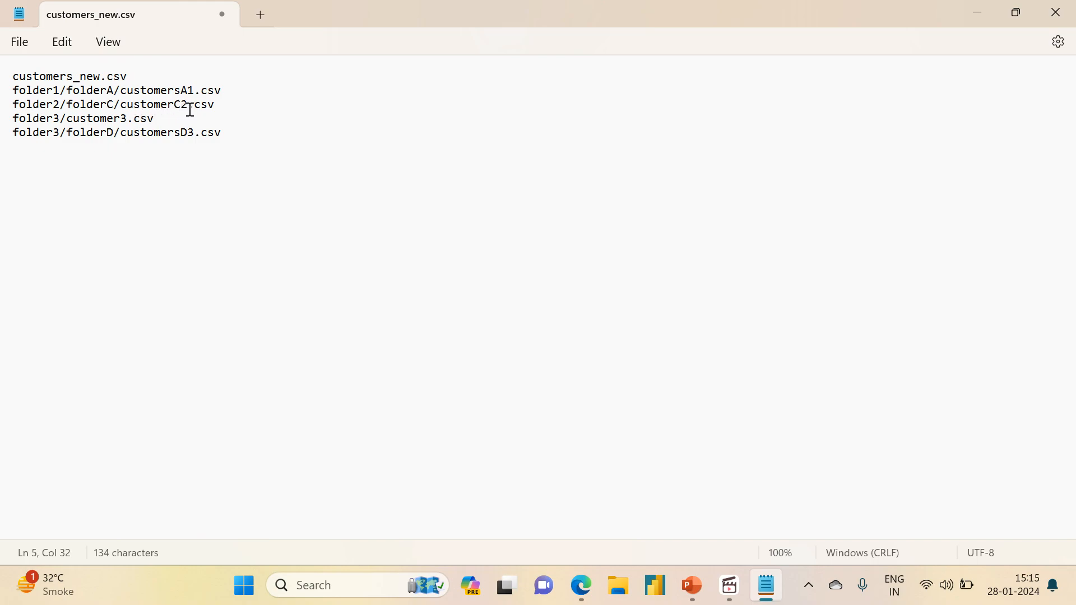
pyautogui.moveTo(244, 133); pyautogui.dragTo(8, 80)
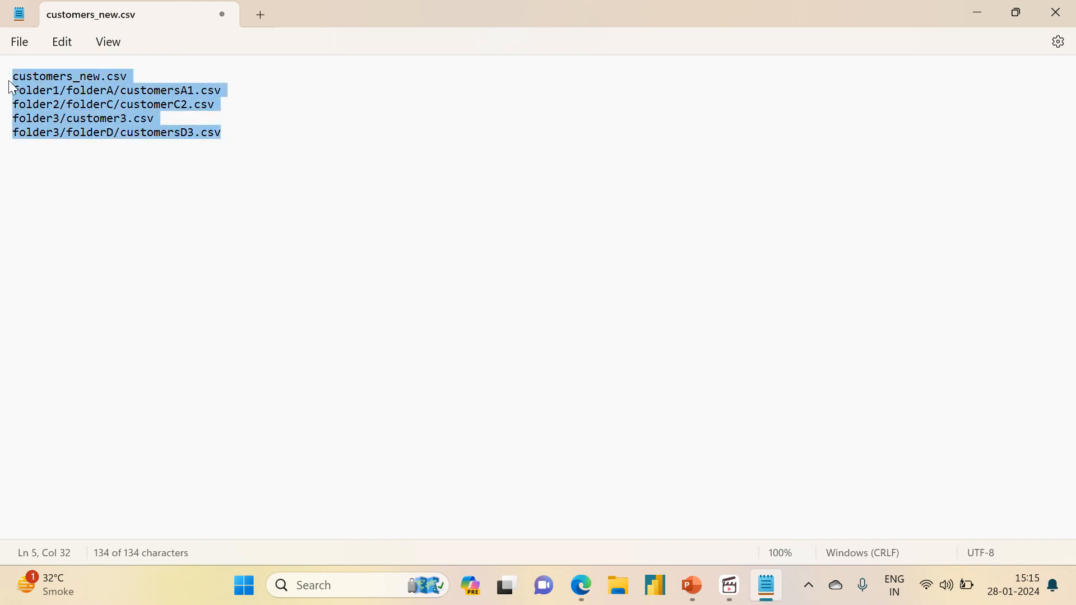
pyautogui.click(20, 45)
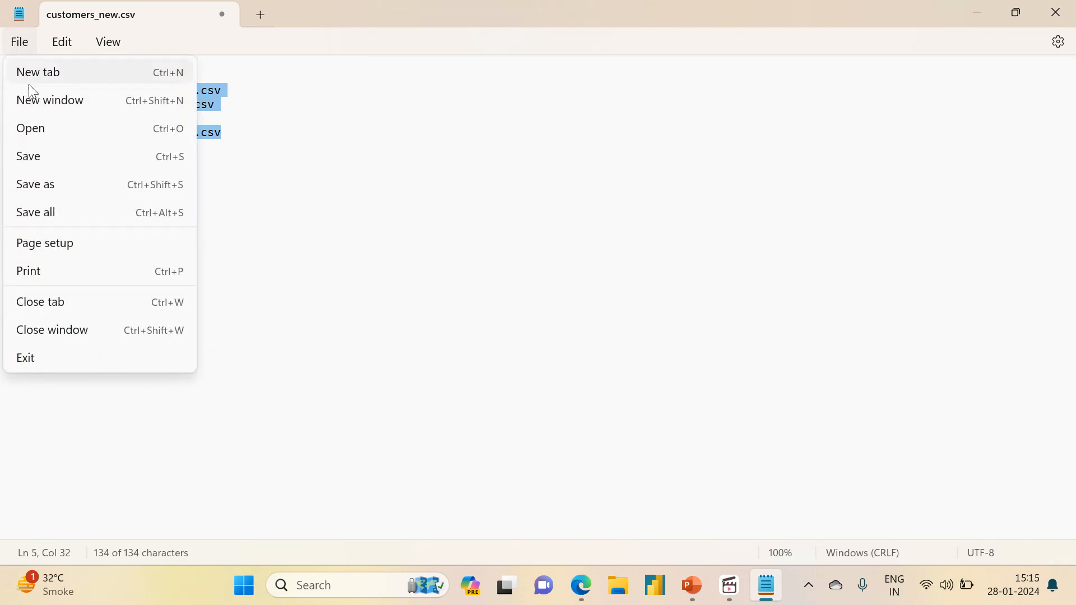
pyautogui.click(41, 150)
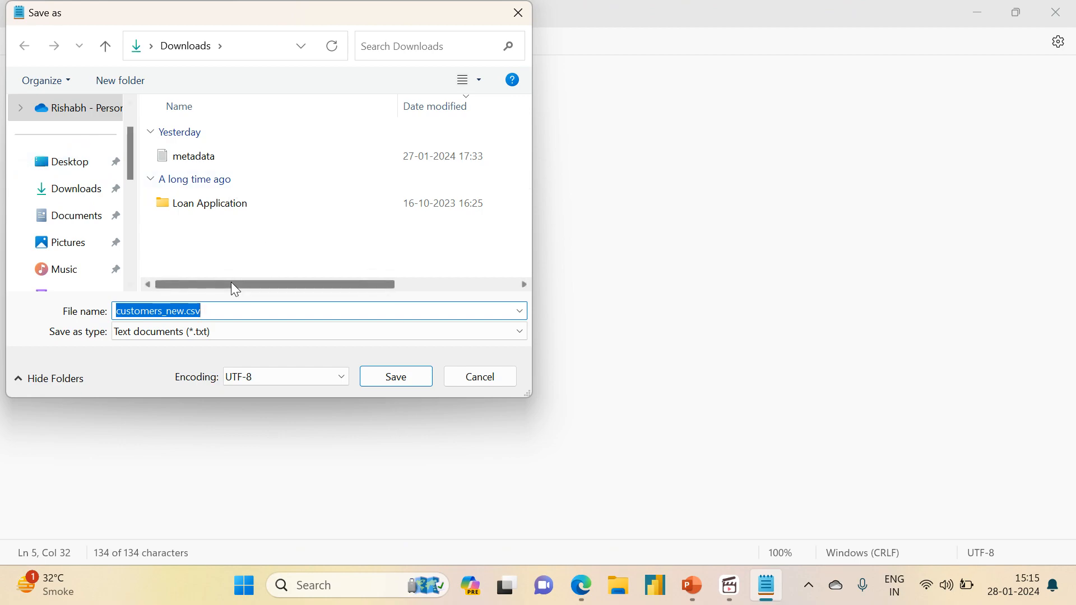
pyautogui.press('BackSpace')
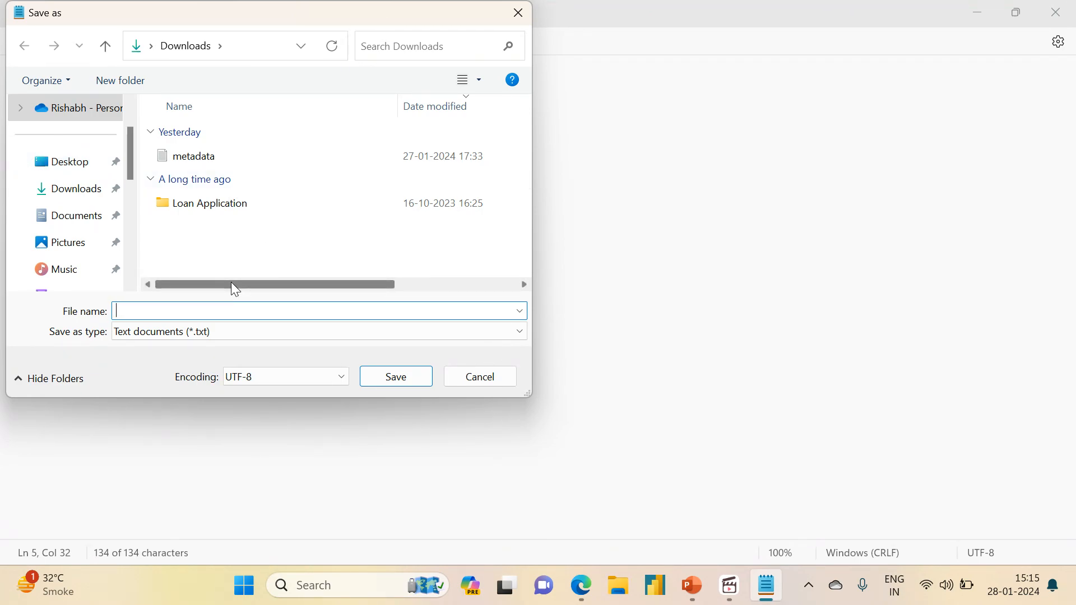
pyautogui.write('config')
pyautogui.click(153, 379)
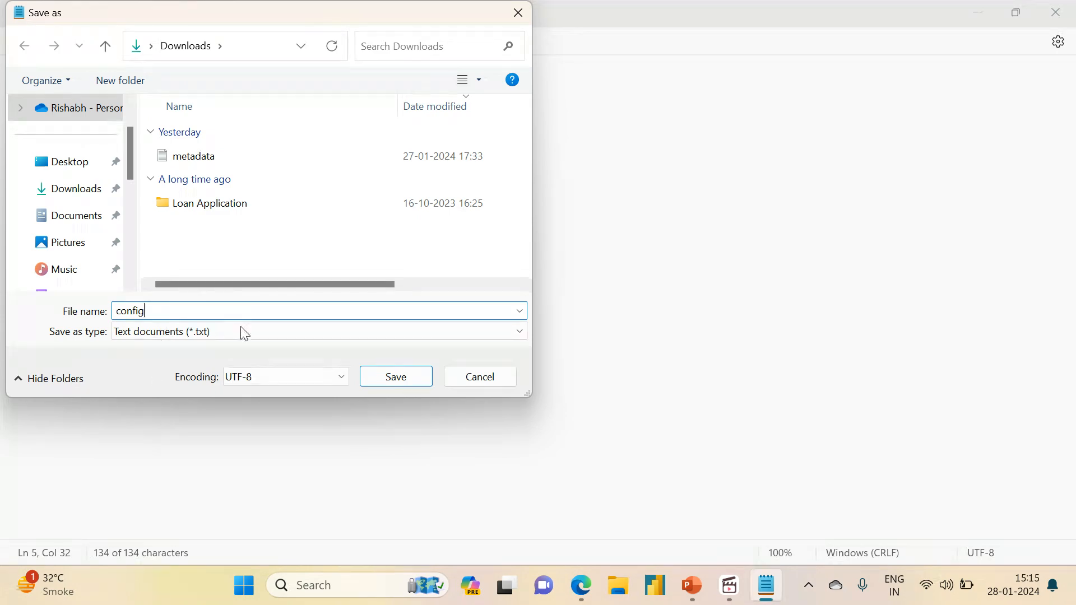
pyautogui.click(408, 383)
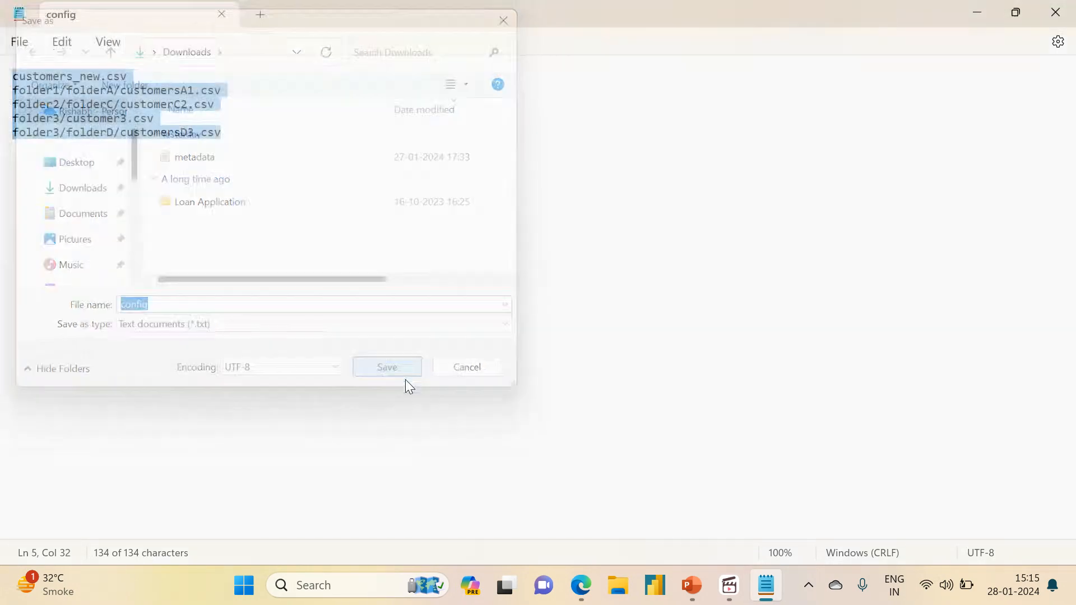
pyautogui.click(1062, 23)
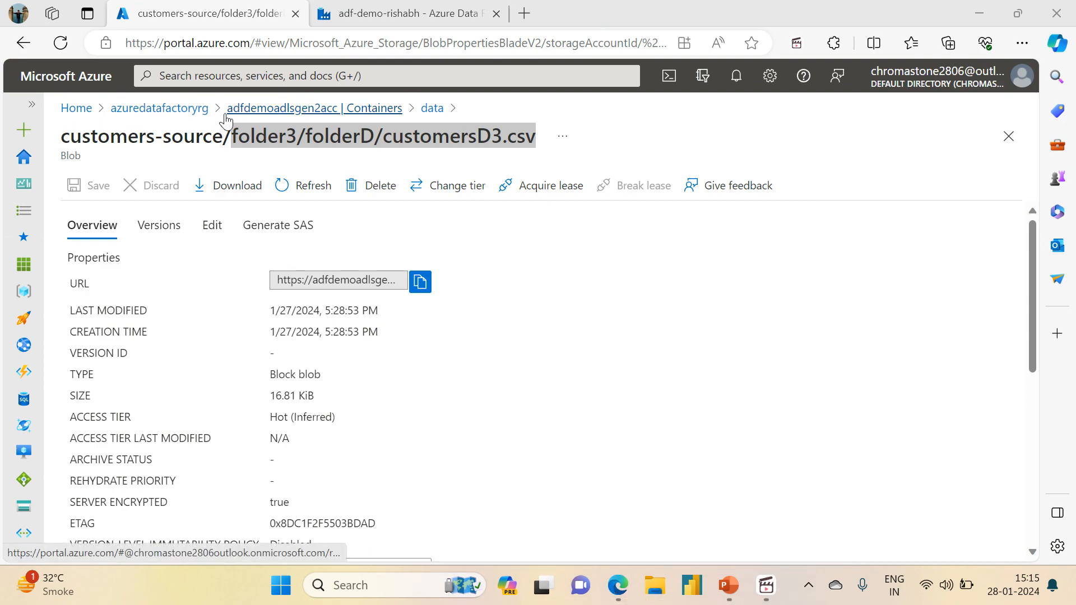
# - Return to the root of the data container and add a directory named configFiles
pyautogui.click(432, 109)
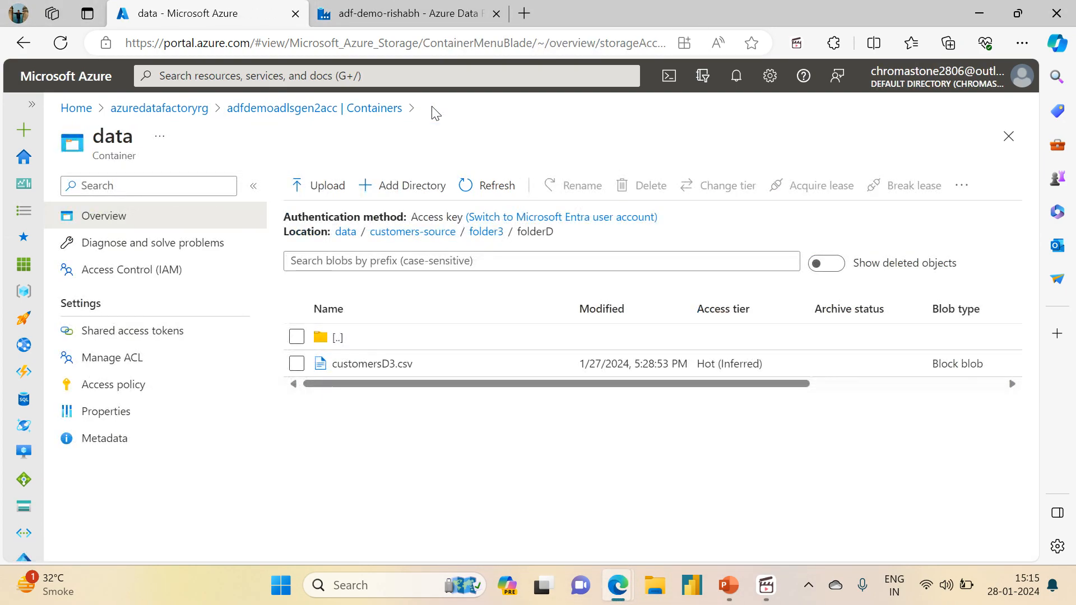
pyautogui.click(345, 232)
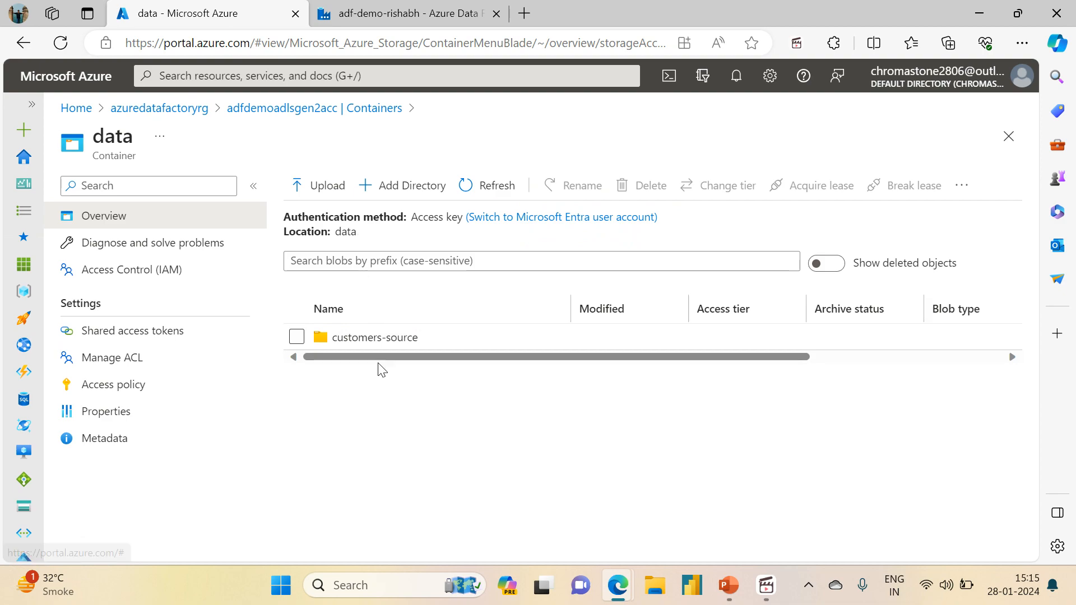
pyautogui.click(392, 191)
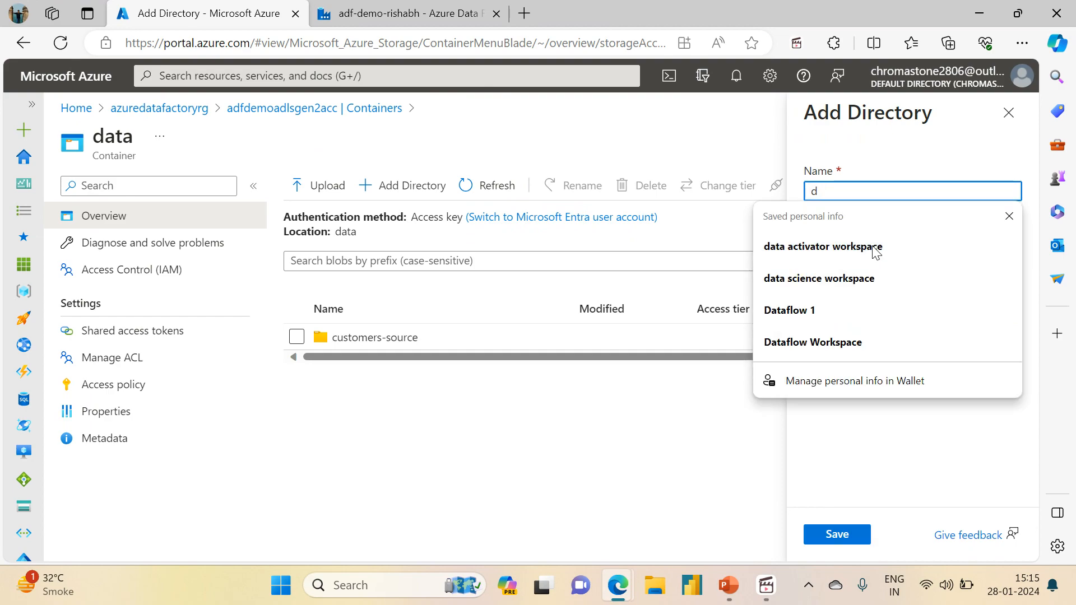
pyautogui.press('BackSpace')
pyautogui.write('conf')
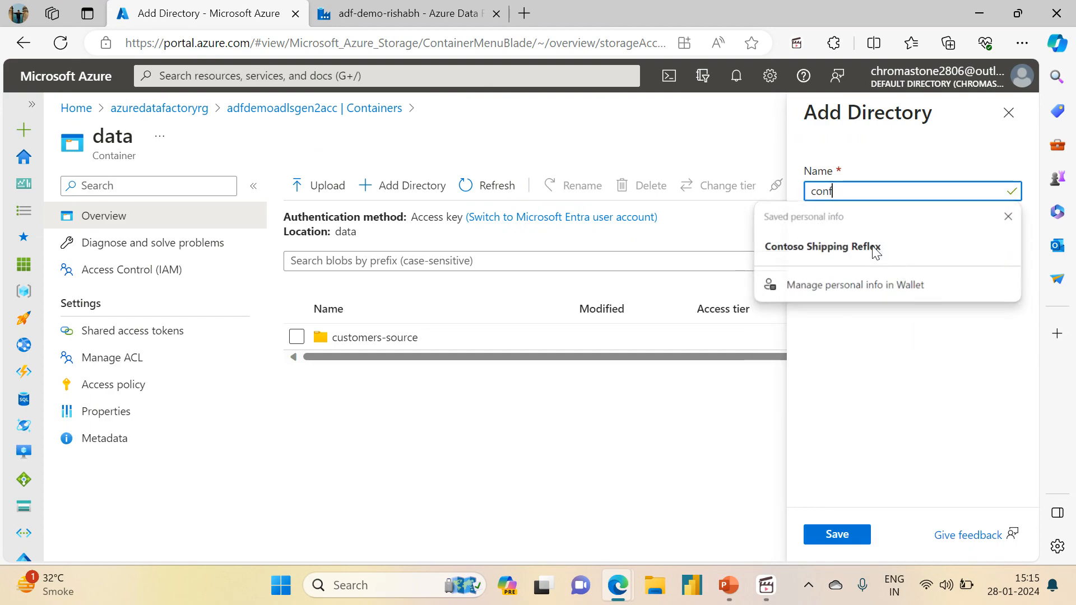
pyautogui.write('igFiles')
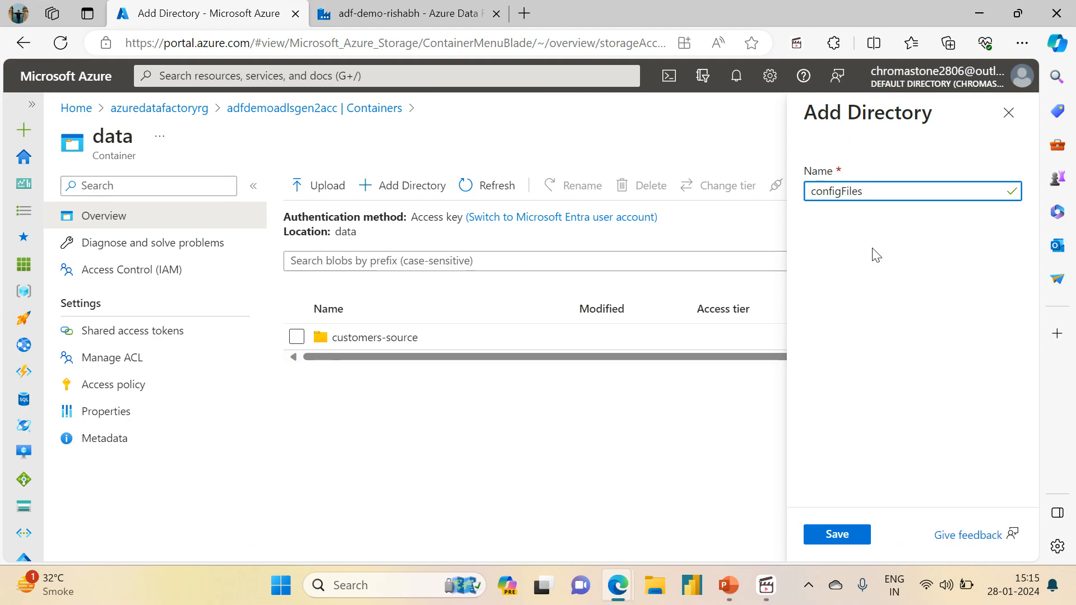
pyautogui.click(837, 535)
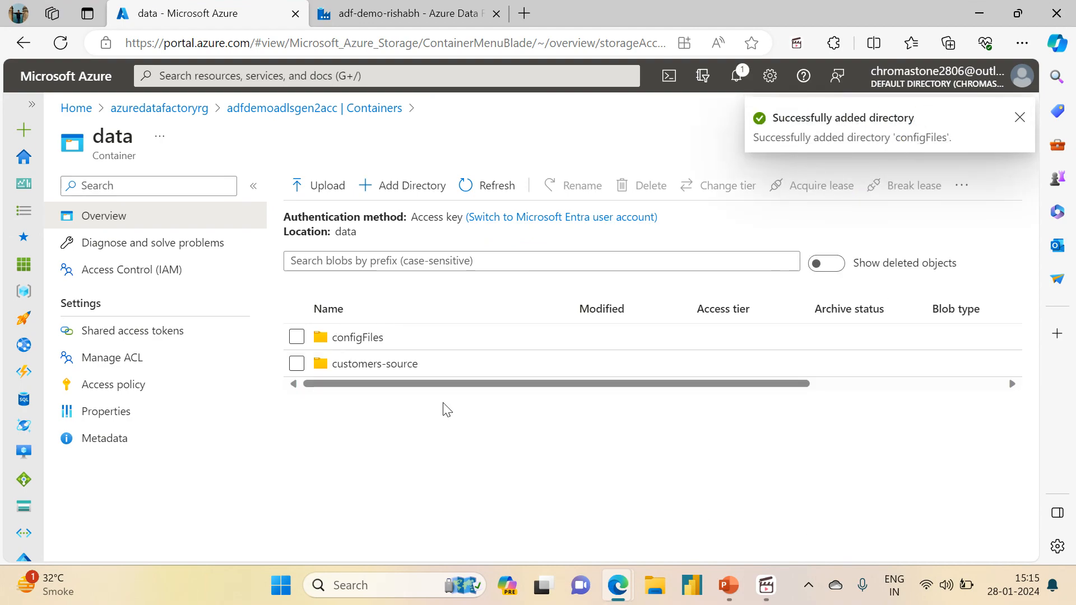
# - Upload config.txt from Downloads into the configFiles directory
pyautogui.click(367, 337)
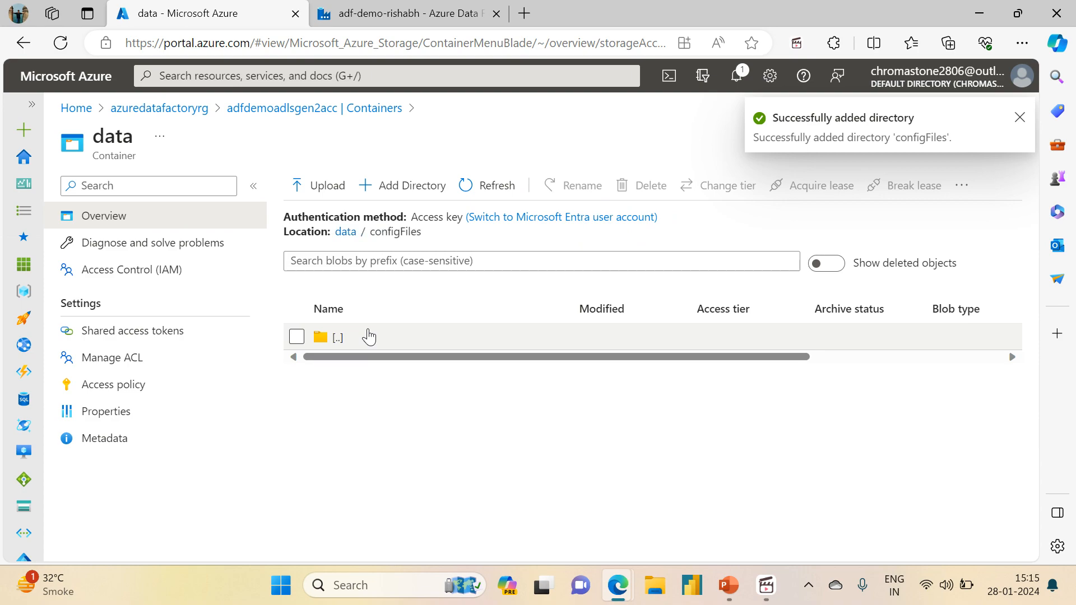
pyautogui.click(321, 185)
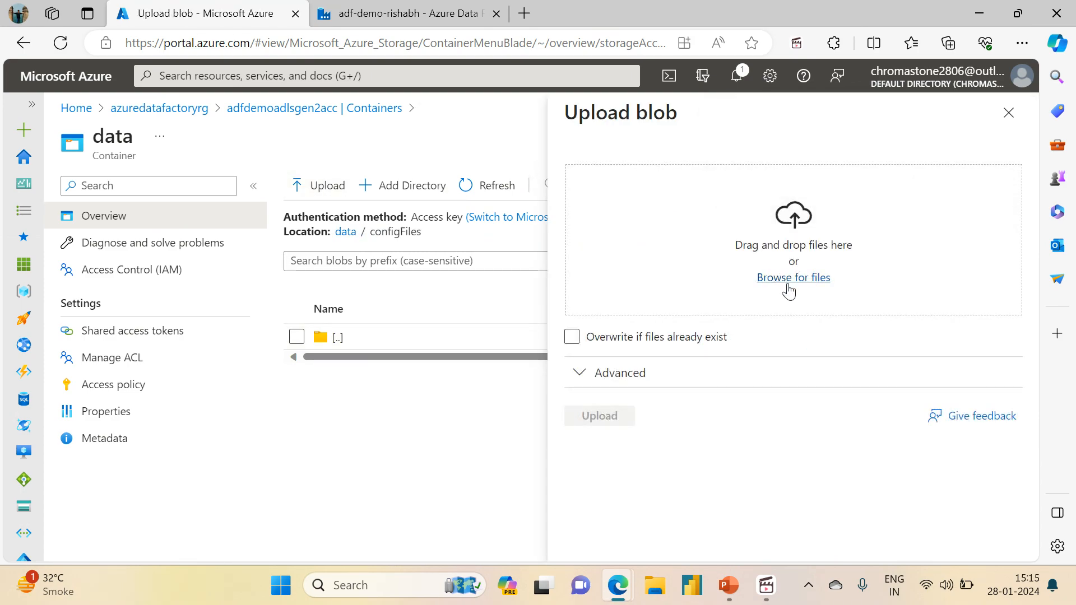
pyautogui.click(791, 279)
pyautogui.click(196, 152)
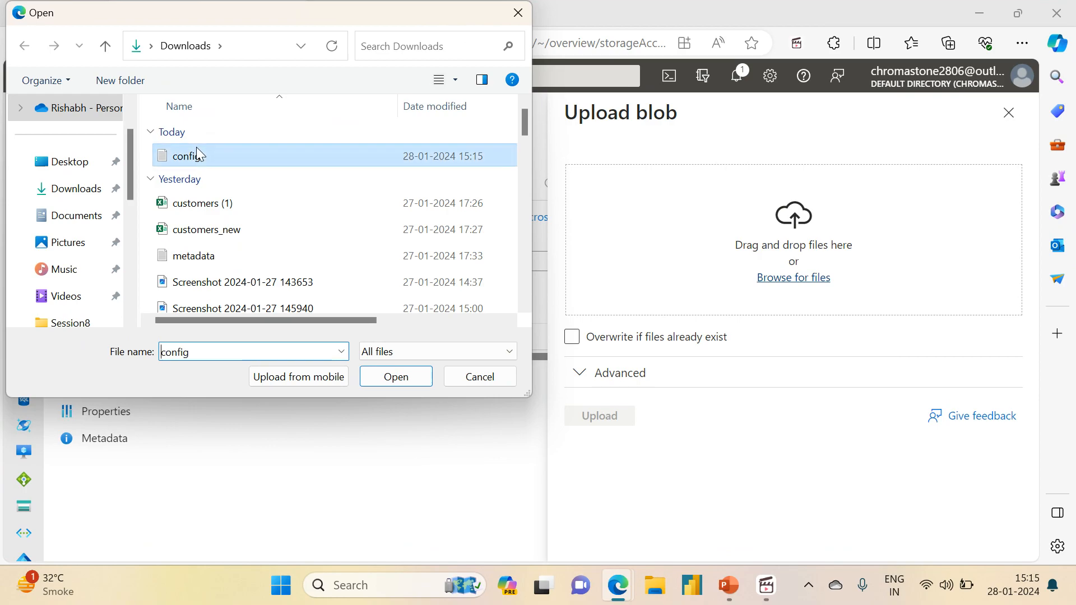
pyautogui.click(397, 376)
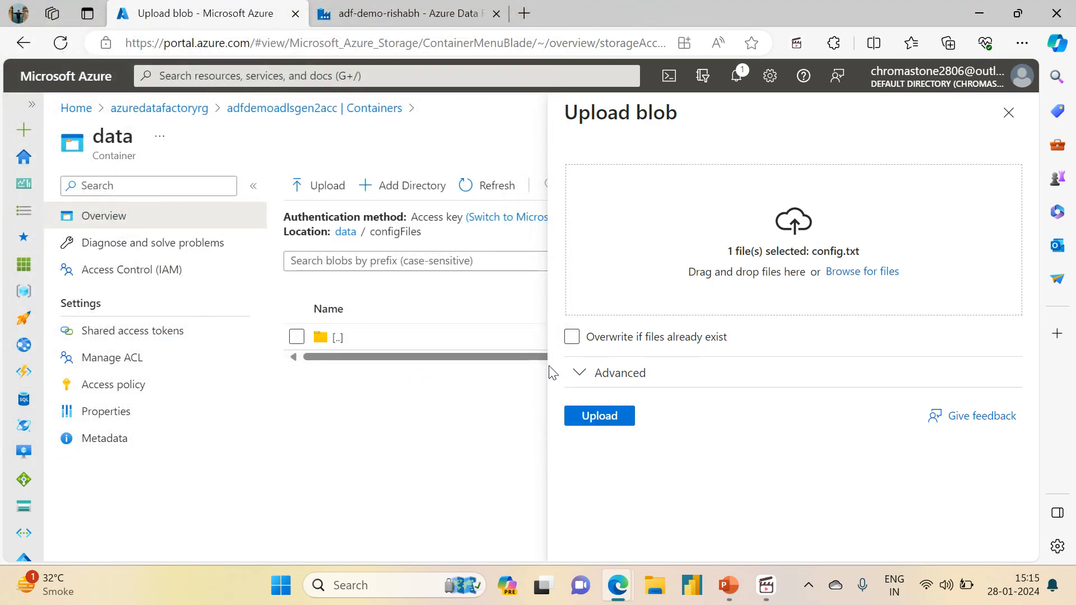
pyautogui.click(586, 418)
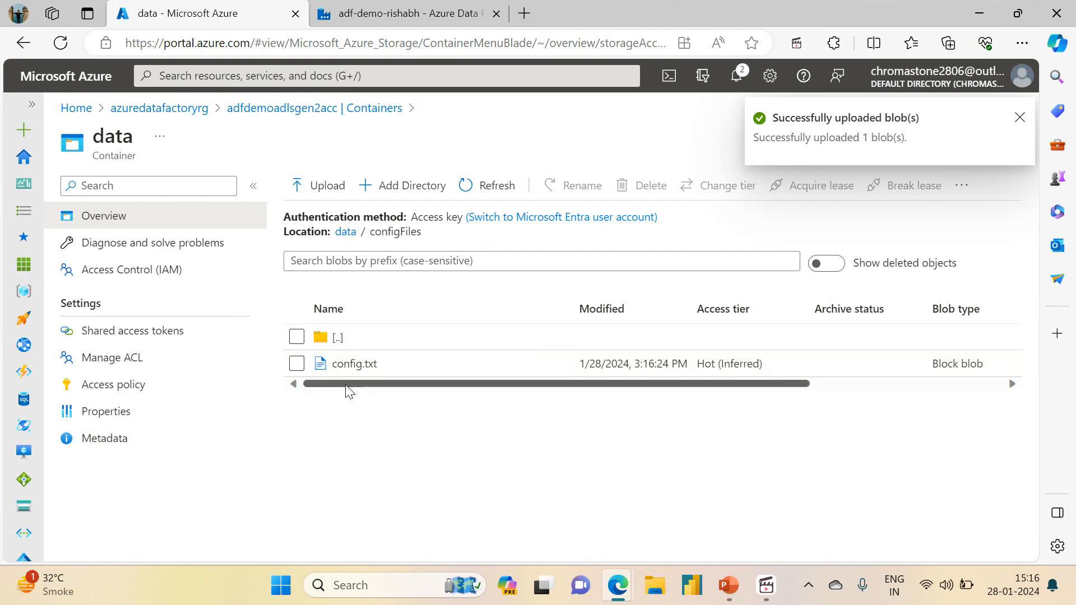
# - Review the file paths listed in the uploaded config.txt and compare them with the contents of the customers-source folder
pyautogui.click(371, 365)
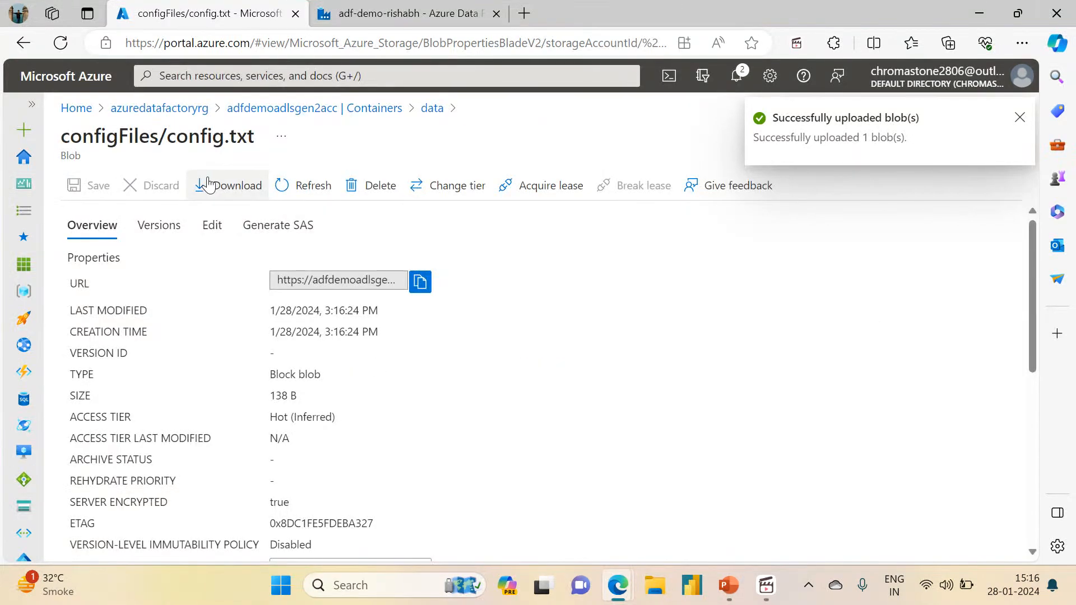
pyautogui.click(210, 224)
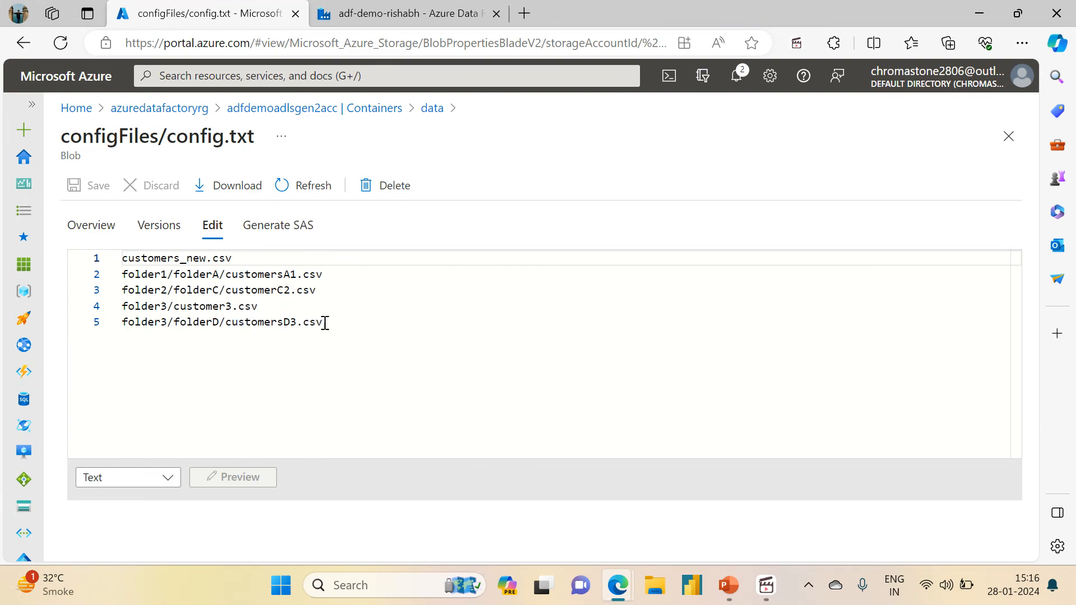
pyautogui.moveTo(339, 324); pyautogui.dragTo(119, 263)
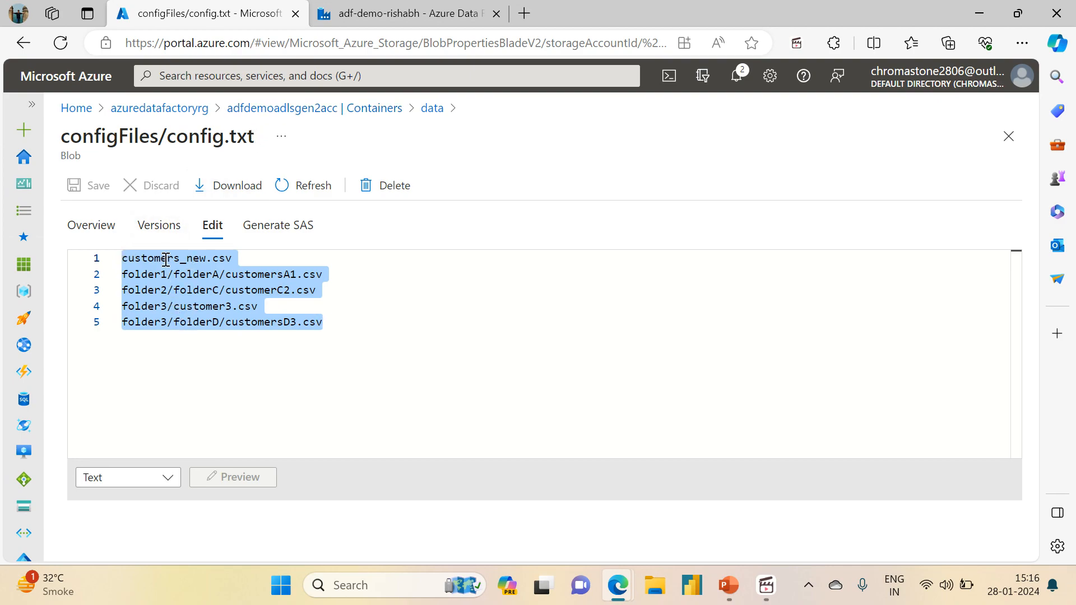
pyautogui.click(432, 110)
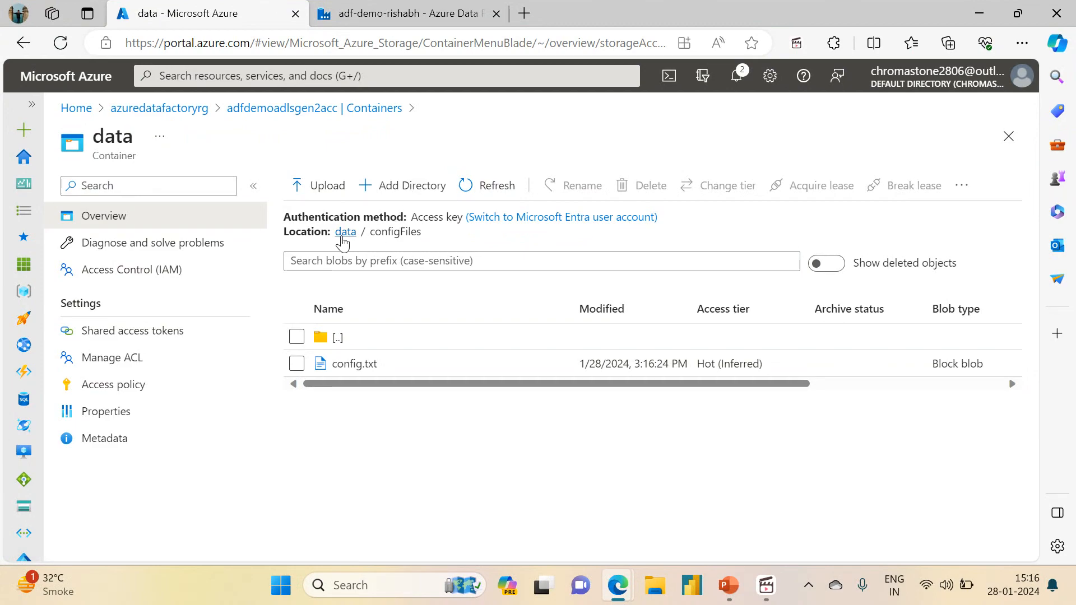
pyautogui.click(344, 233)
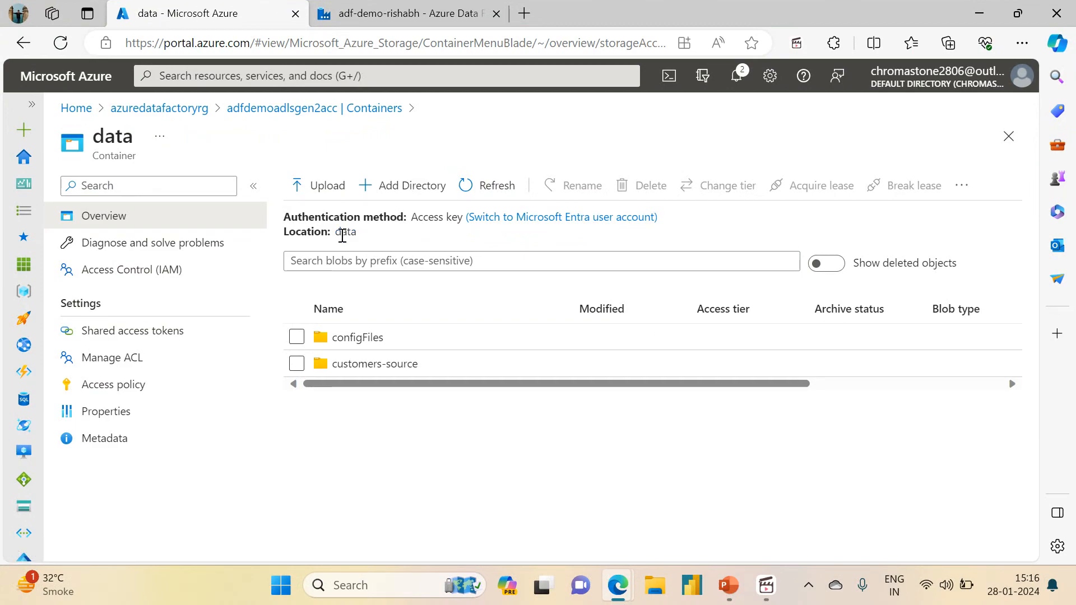
pyautogui.click(363, 365)
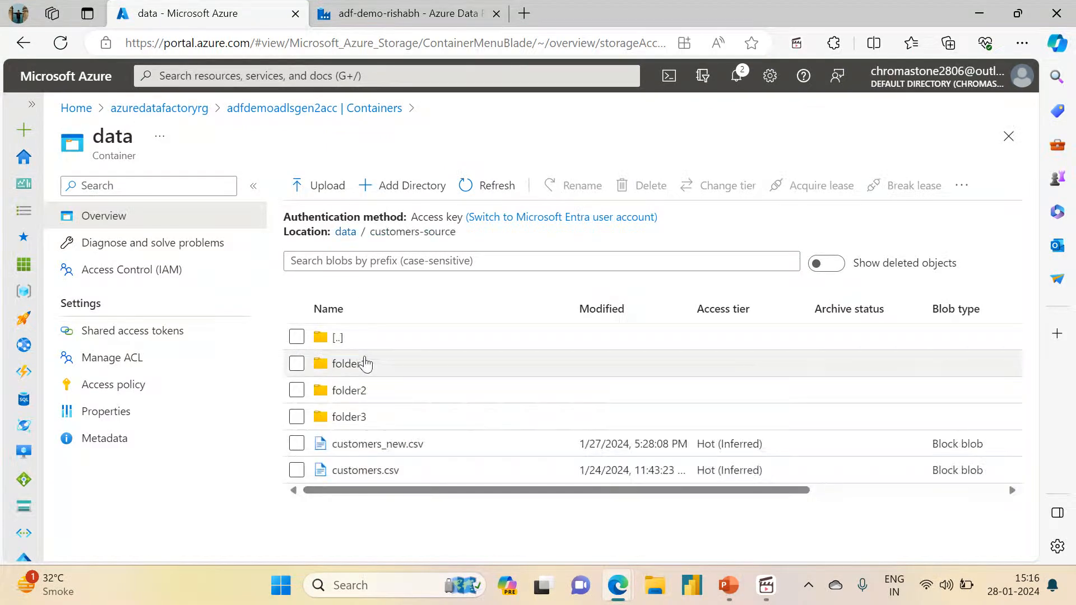
# - Switch to Data Factory, check the sink settings of the copy activity in pl_copy_customer_data and validate the pipeline
pyautogui.click(420, 12)
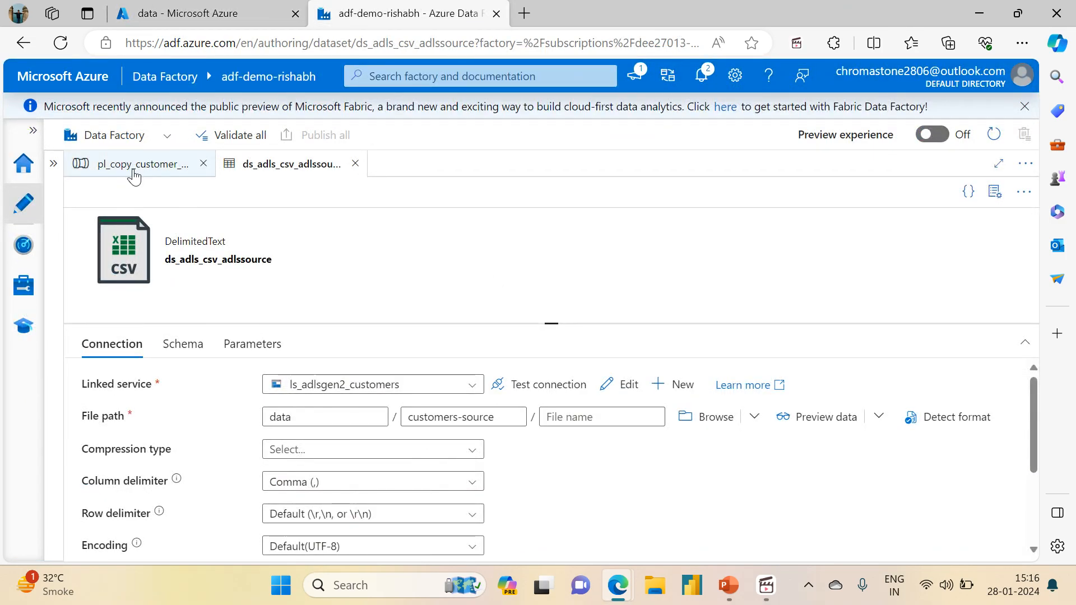
pyautogui.click(134, 176)
pyautogui.click(396, 290)
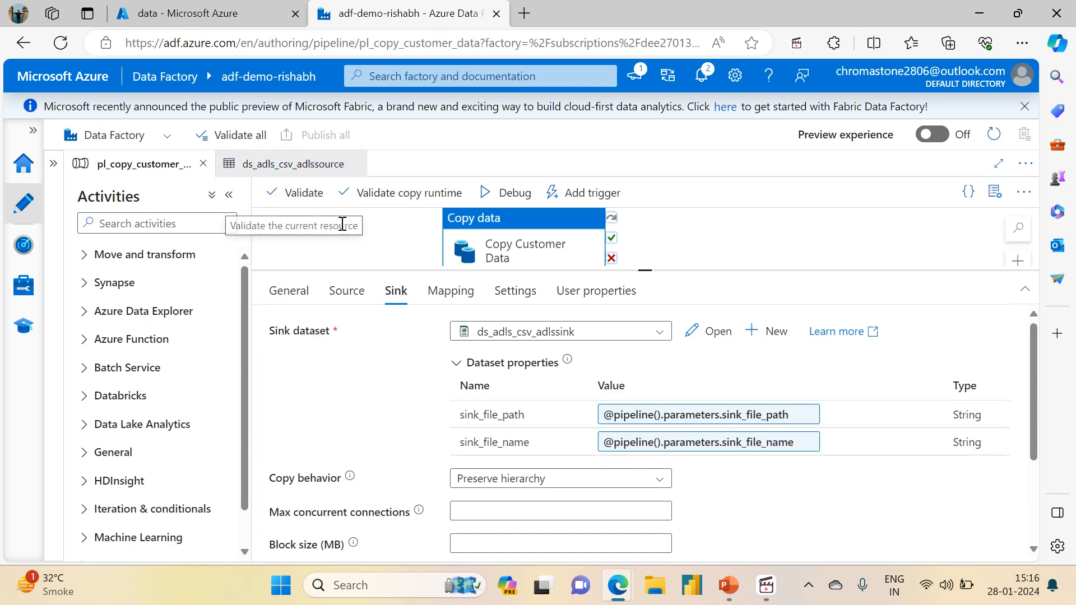
pyautogui.click(287, 204)
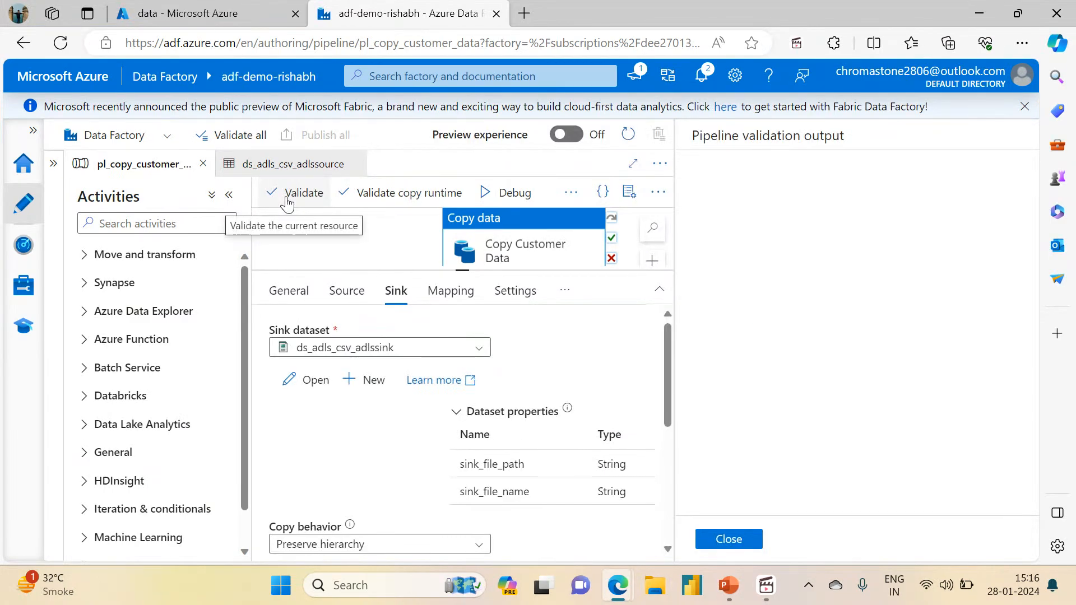
pyautogui.click(728, 539)
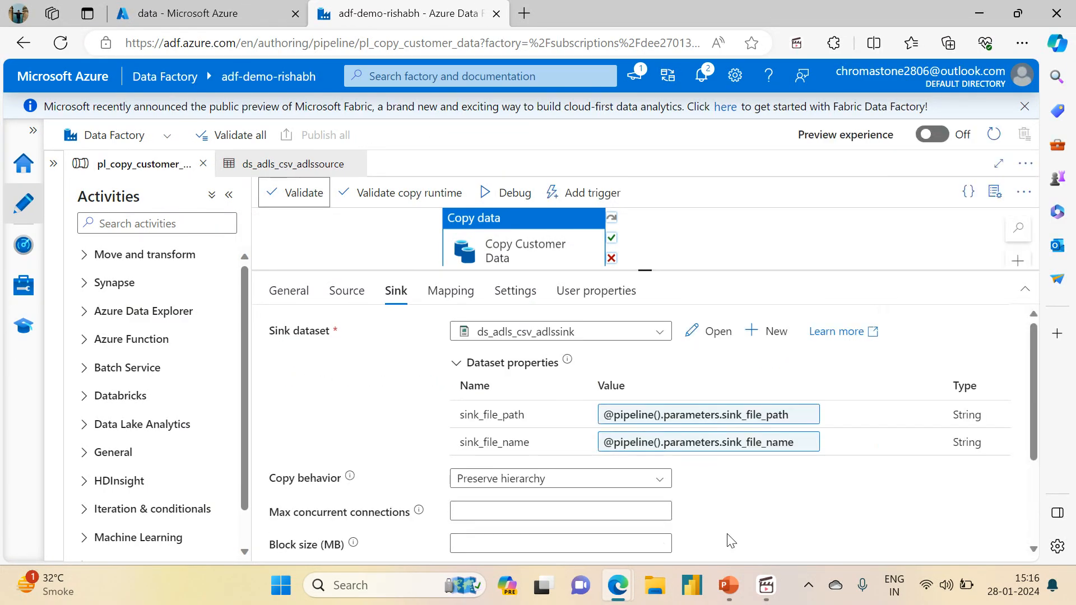
# - Set the copy source's path to file list to data/configFiles/config.txt and clear the skip line count
pyautogui.click(347, 296)
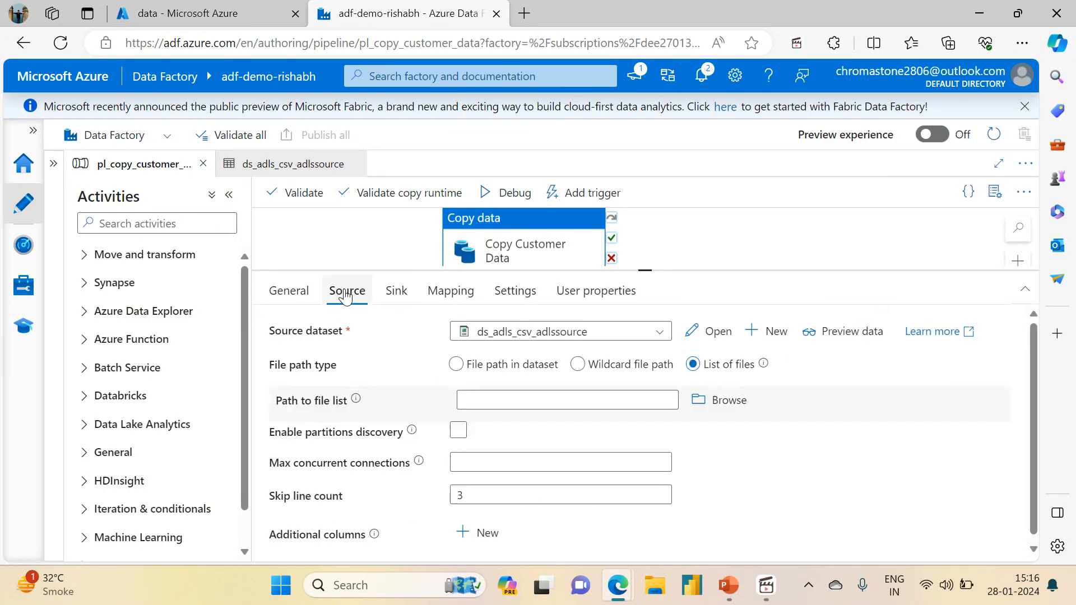
pyautogui.click(723, 400)
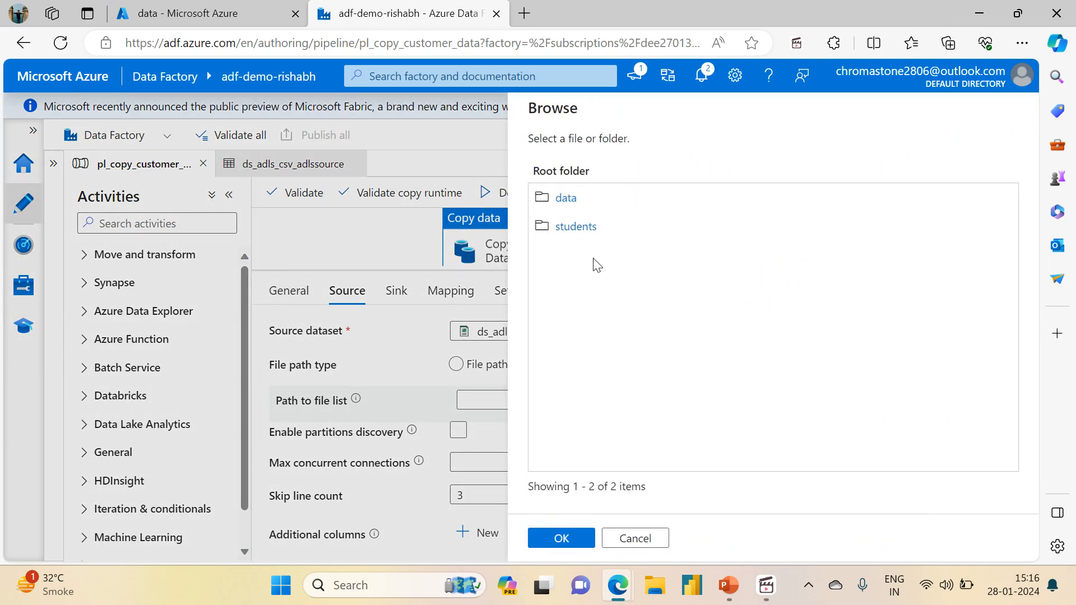
pyautogui.click(564, 199)
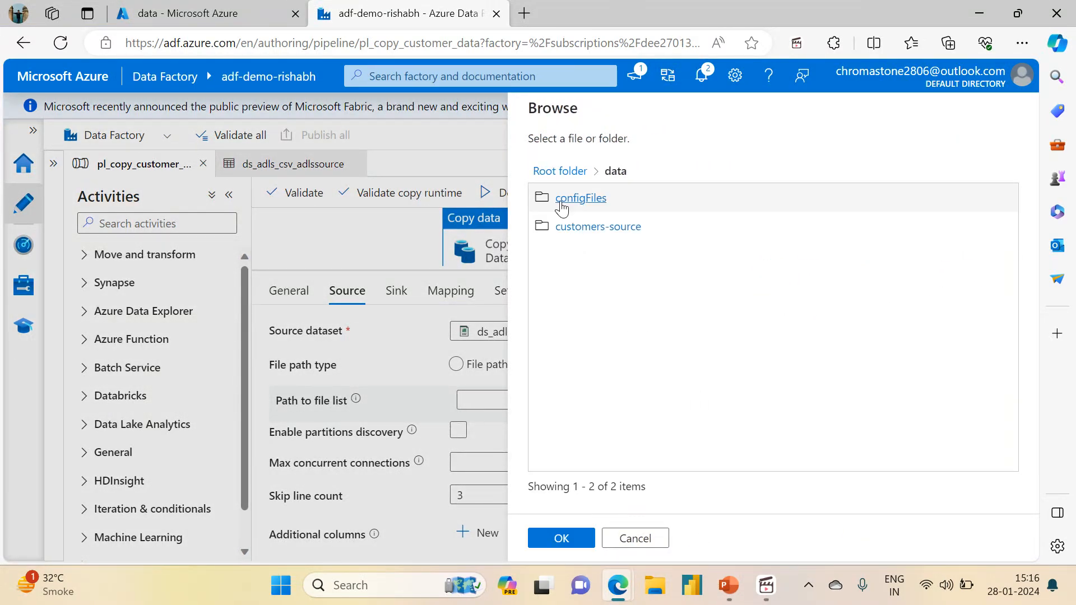
pyautogui.click(562, 202)
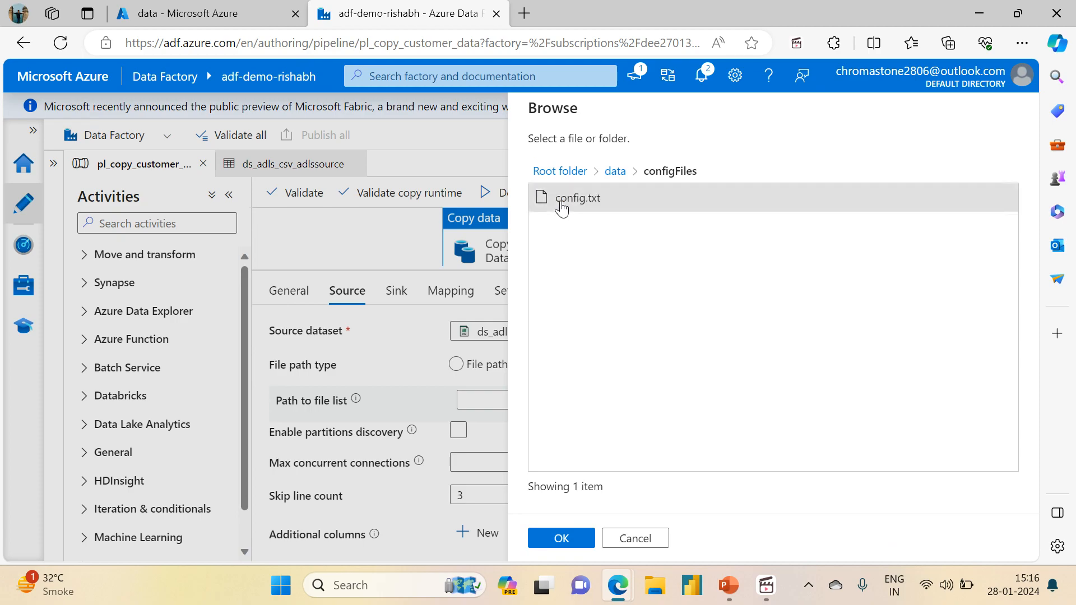
pyautogui.click(553, 542)
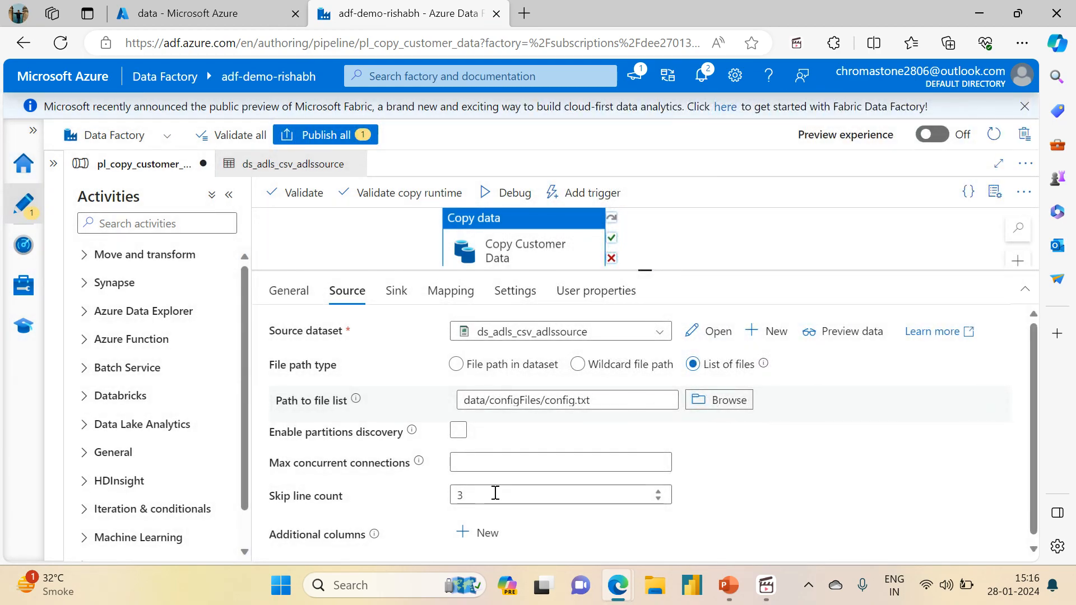
pyautogui.click(486, 494)
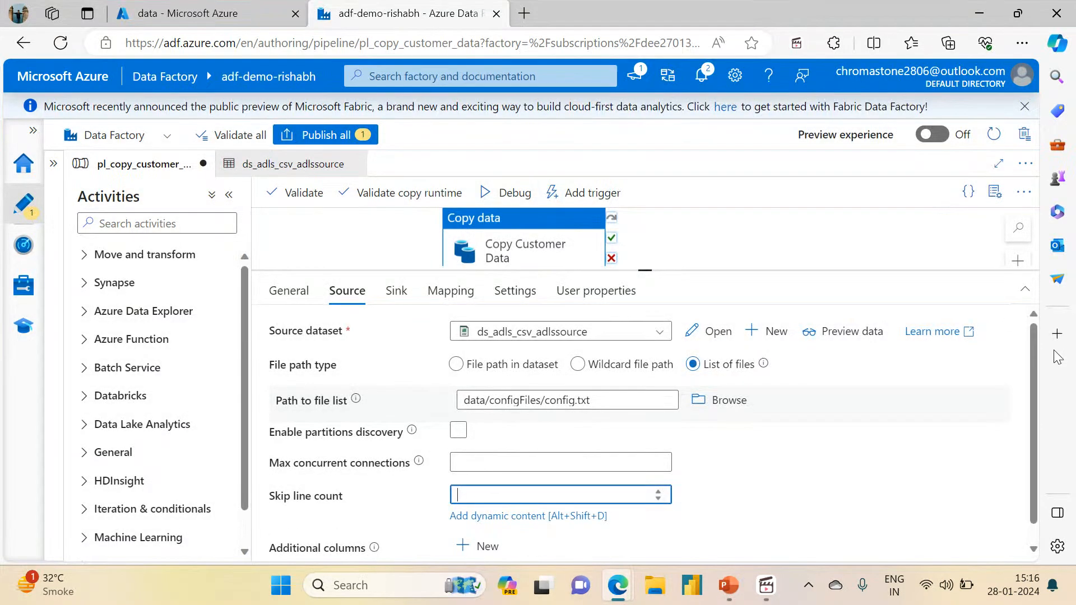
pyautogui.moveTo(1035, 414); pyautogui.dragTo(1030, 462)
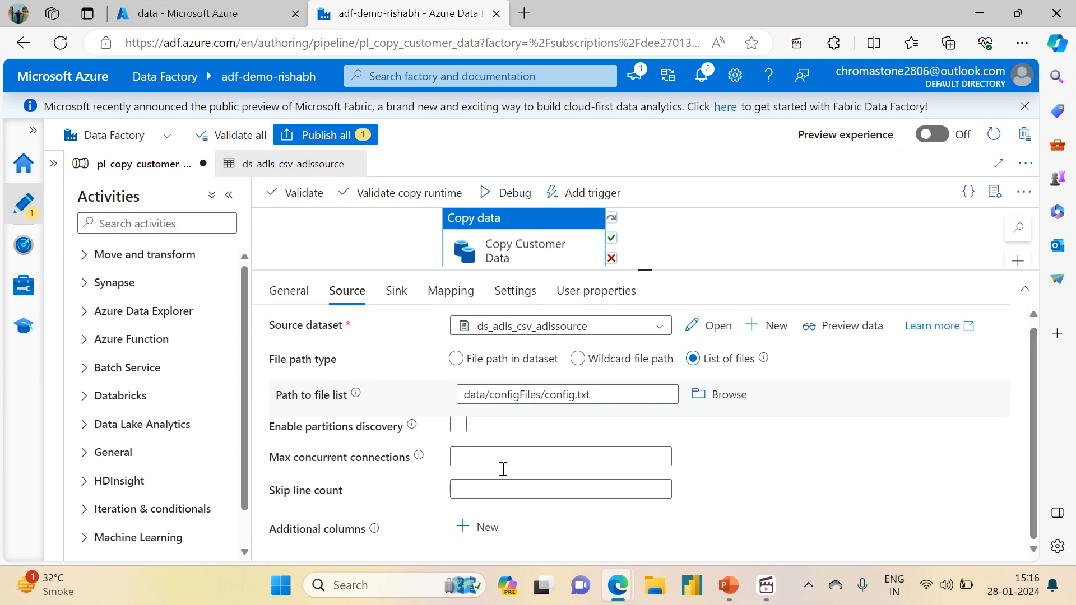
# - Publish the pending changes to pl_copy_customer_data and validate the pipeline
pyautogui.click(318, 138)
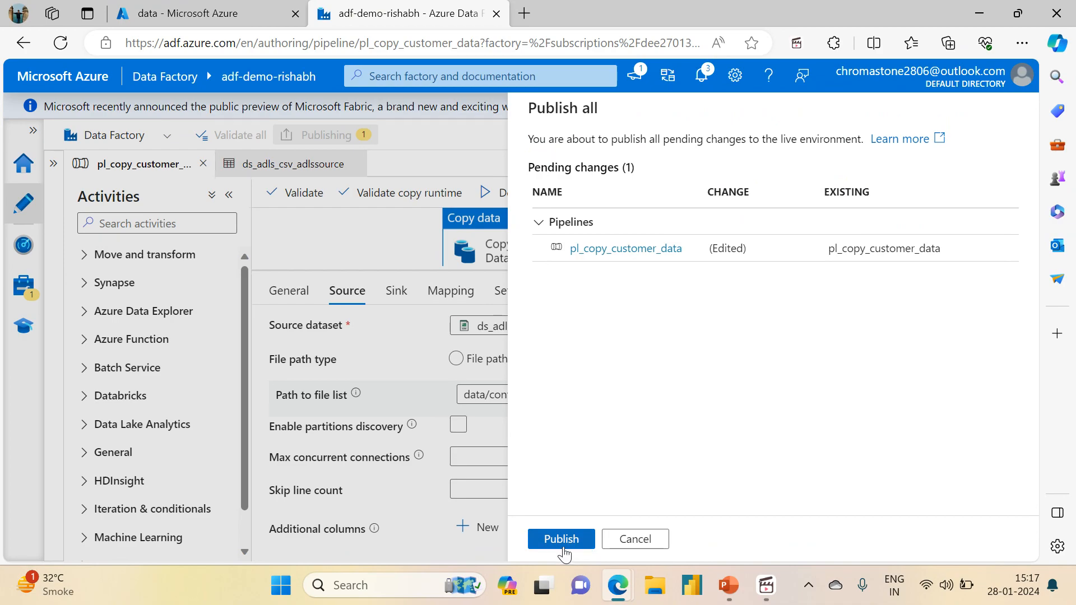
pyautogui.click(563, 543)
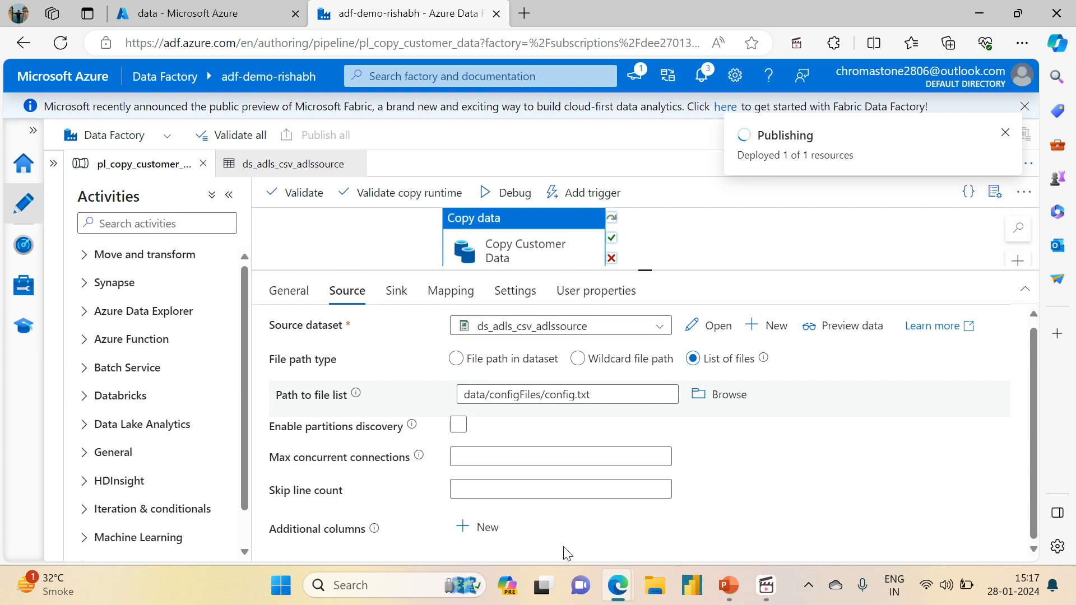
pyautogui.click(301, 208)
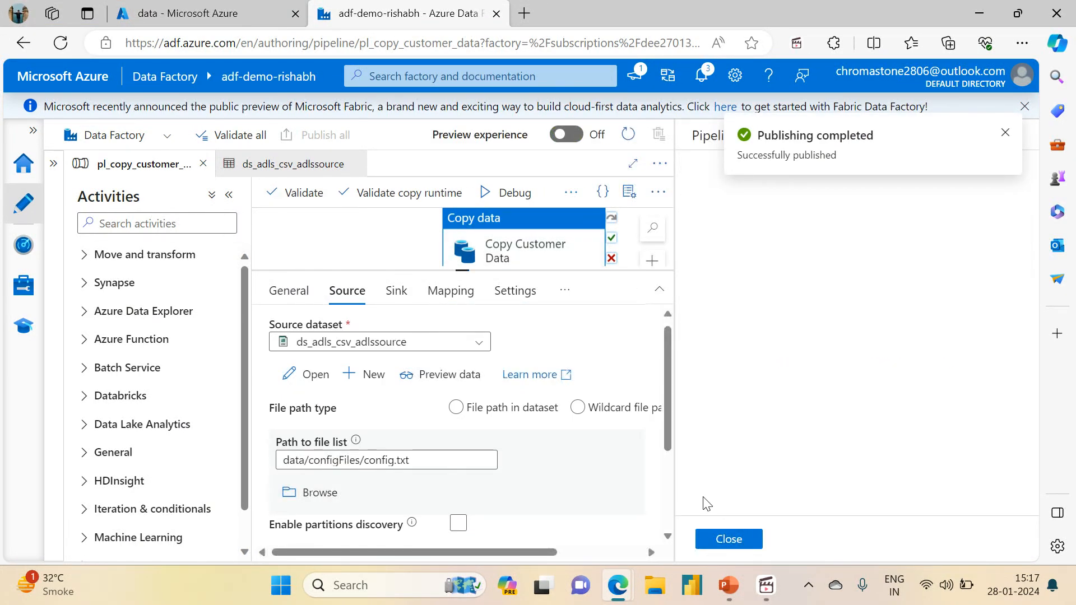
pyautogui.click(728, 540)
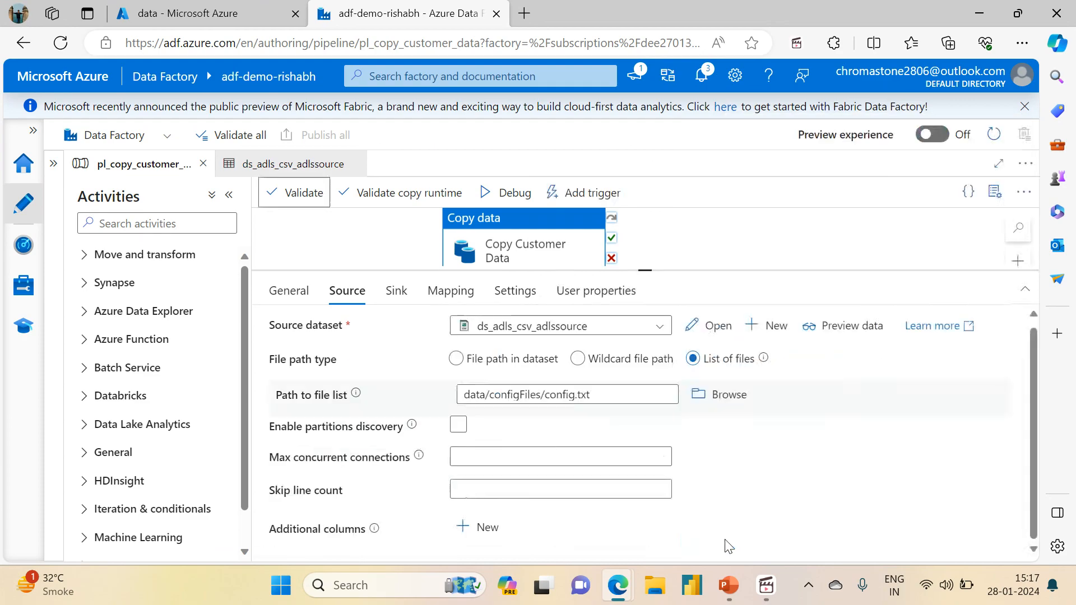
# - Debug the pipeline with sink_file_path set to customers-sink and check the data and file counts in the copy activity's run details
pyautogui.click(504, 196)
pyautogui.click(820, 201)
pyautogui.write('custo')
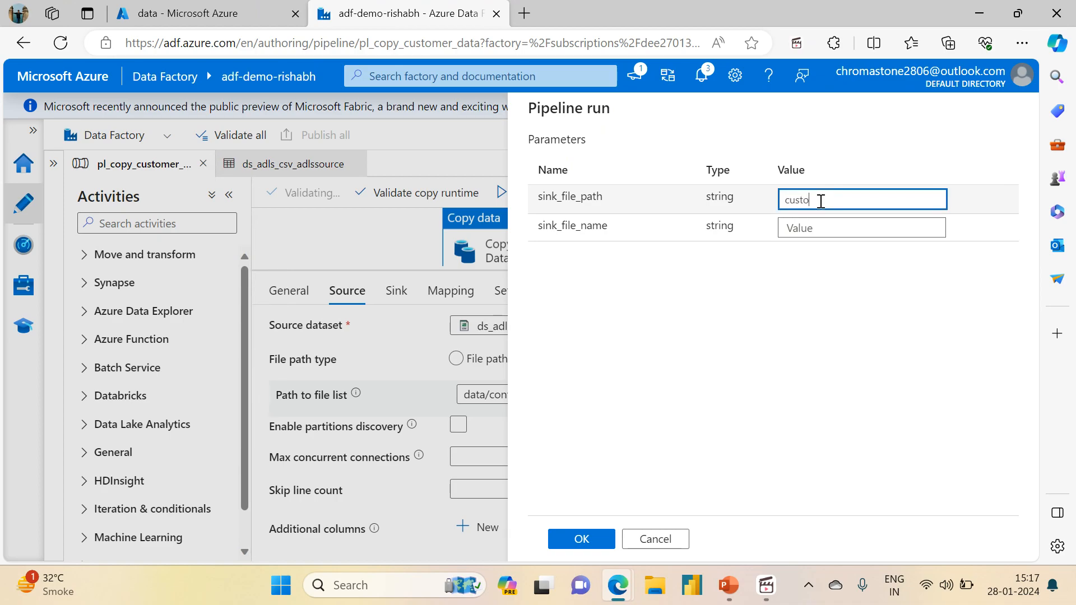
pyautogui.write('mers-sink')
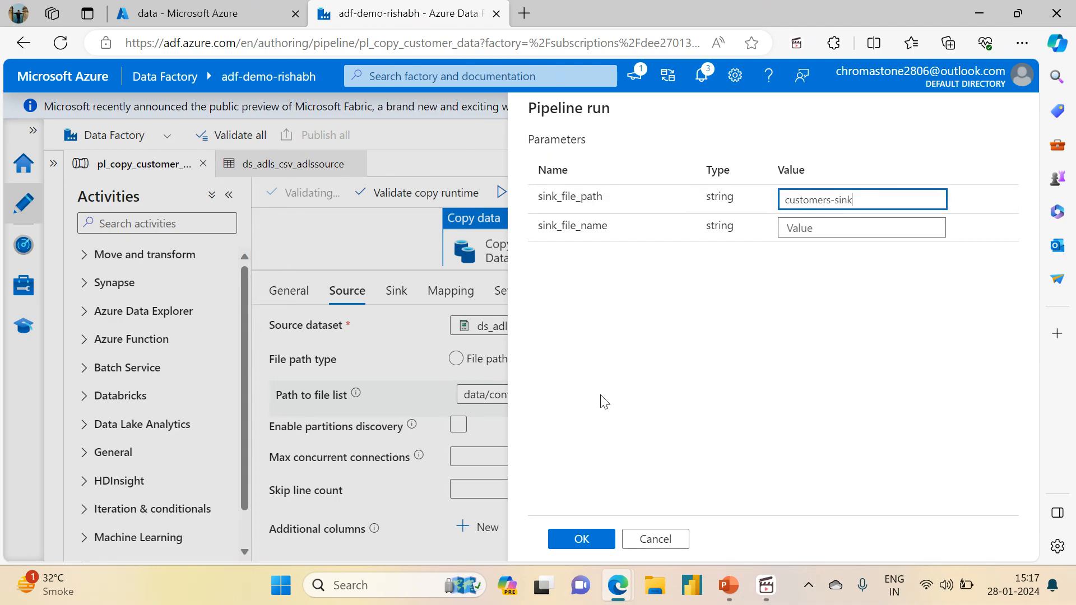
pyautogui.click(601, 395)
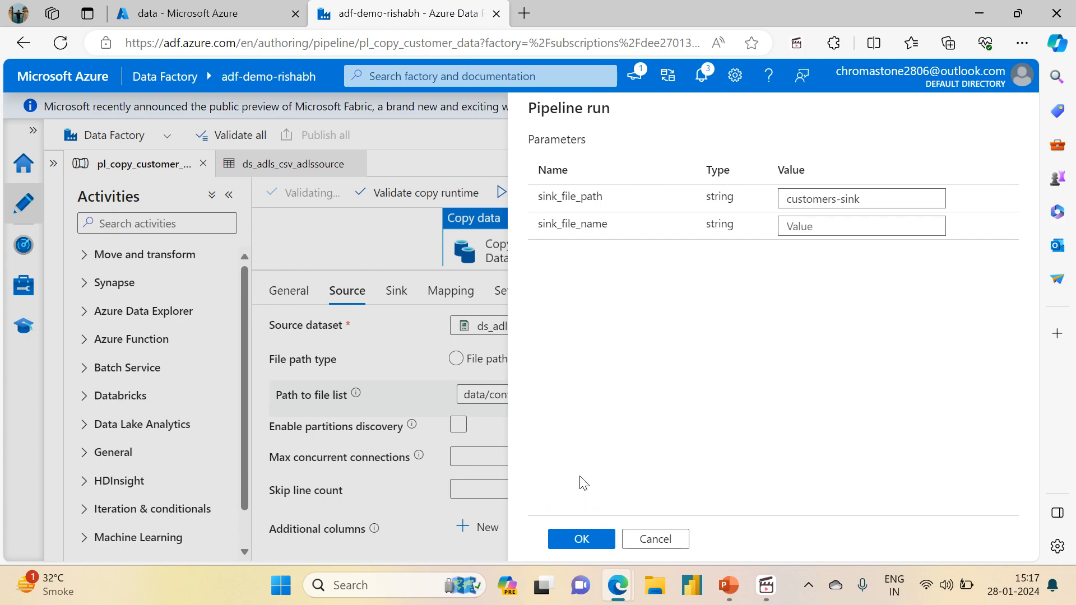
pyautogui.click(585, 538)
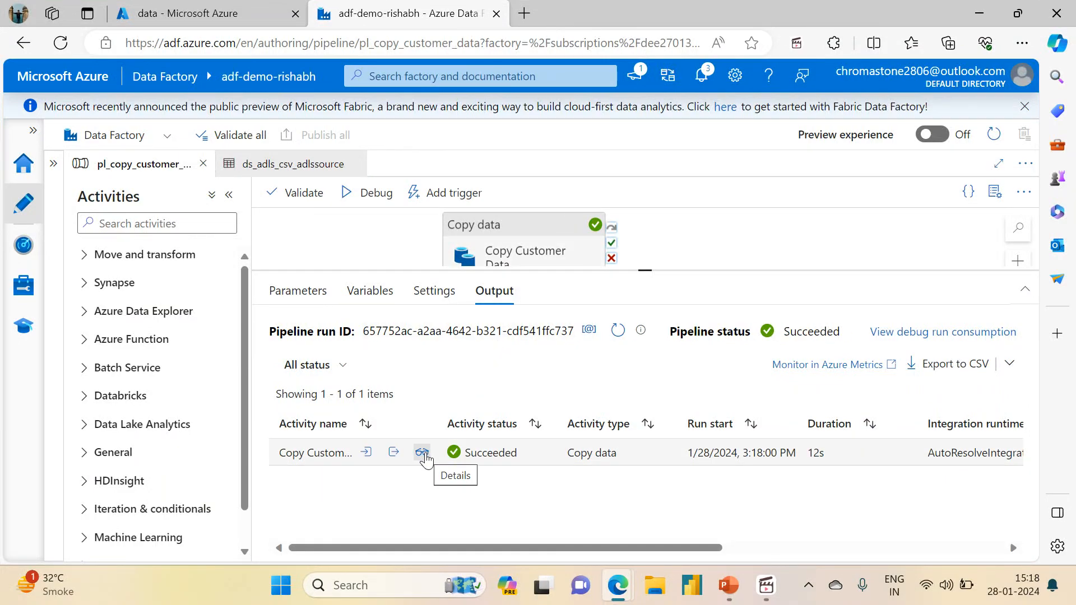
pyautogui.click(425, 453)
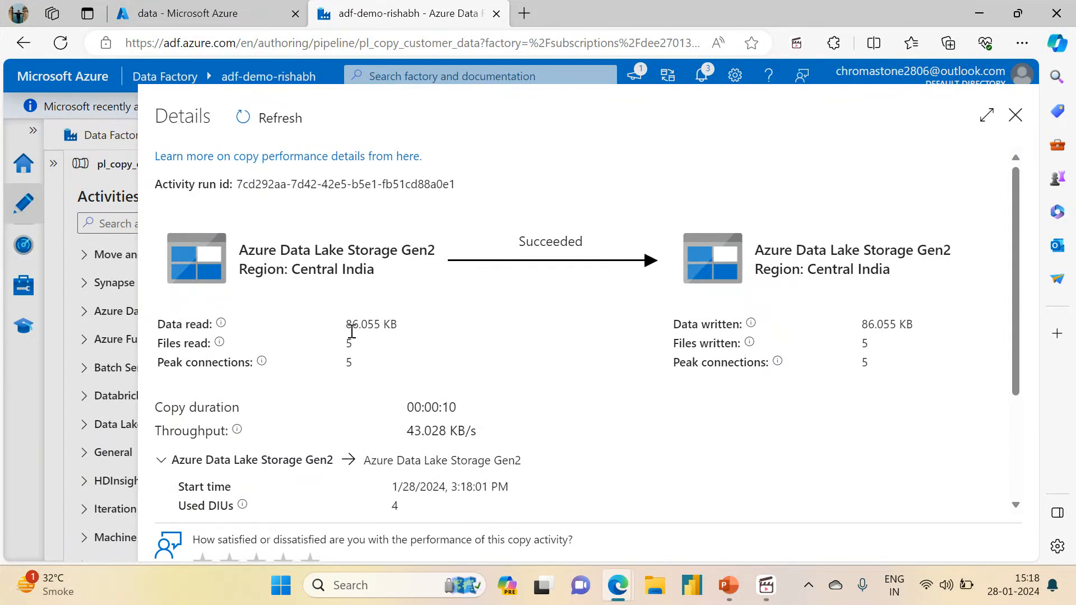
pyautogui.moveTo(348, 329); pyautogui.dragTo(383, 329)
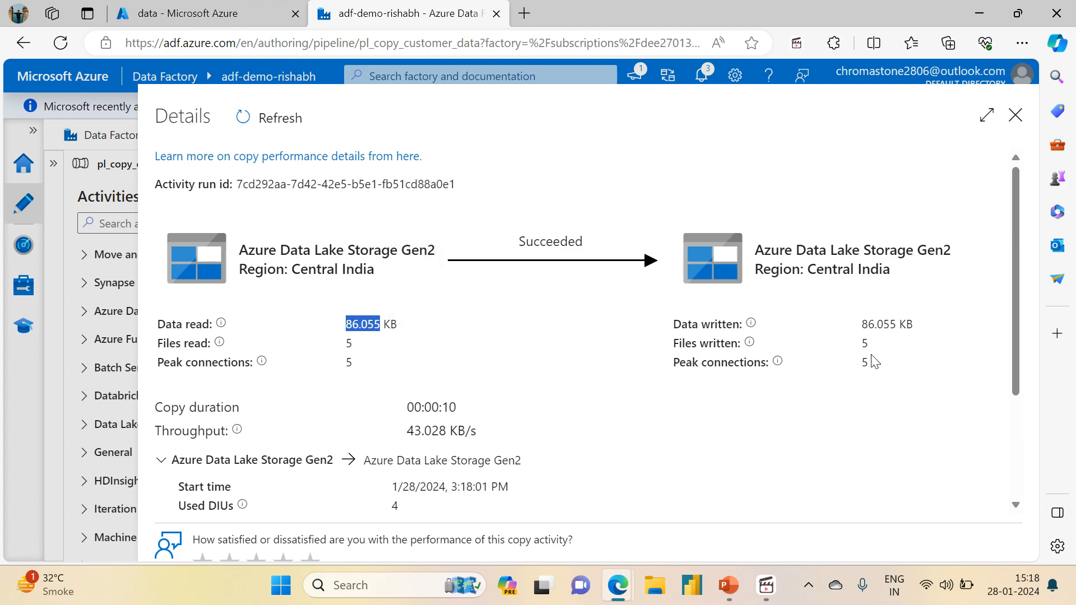
# - Switch to the Azure portal and review the file paths in config.txt, in the data container's configFiles folder
pyautogui.click(210, 8)
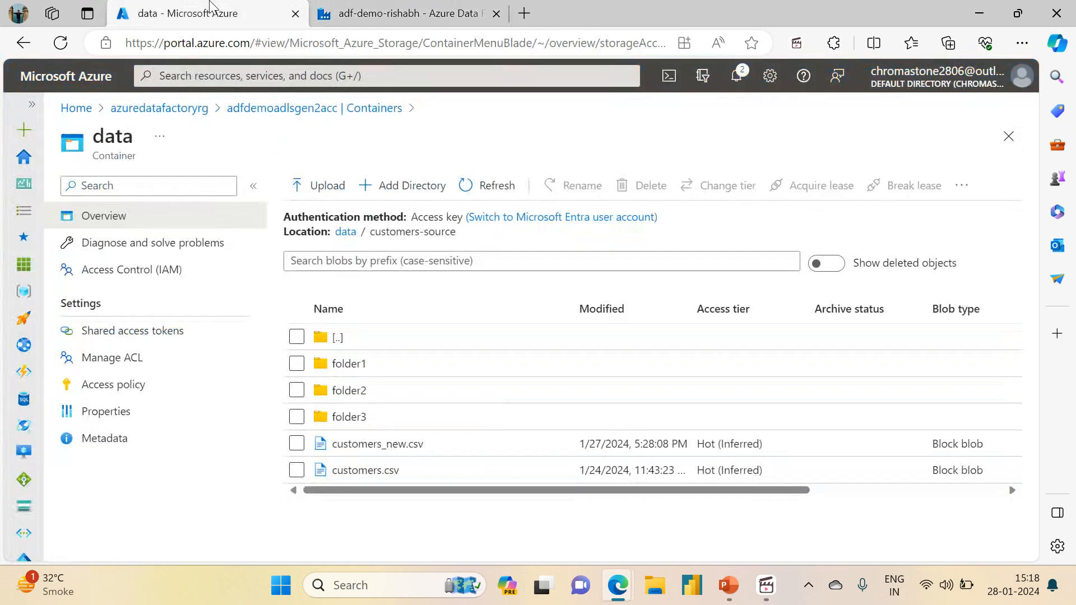
pyautogui.click(346, 231)
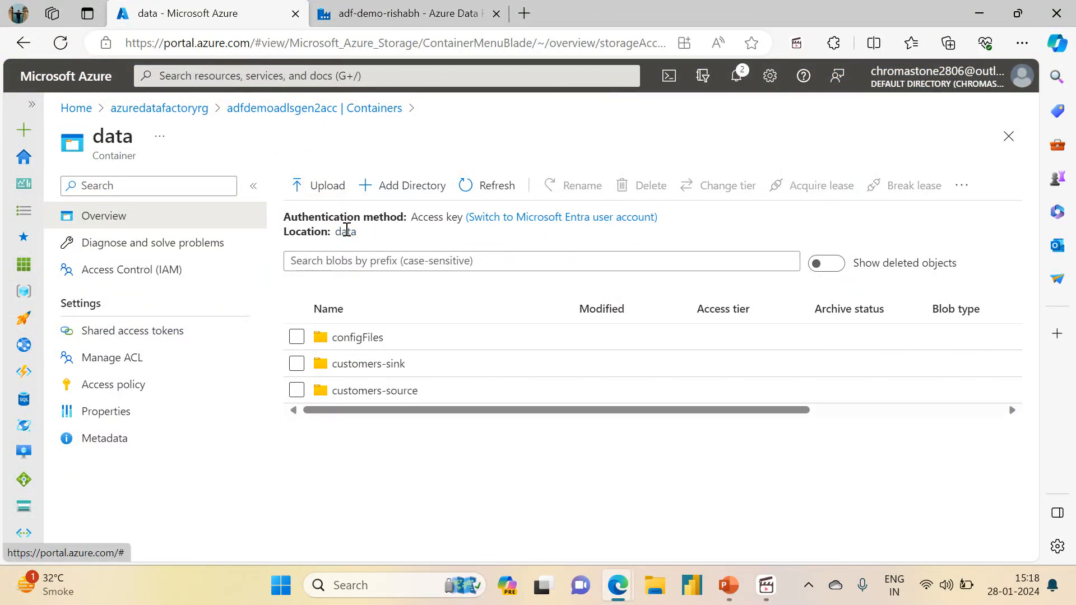
pyautogui.click(357, 339)
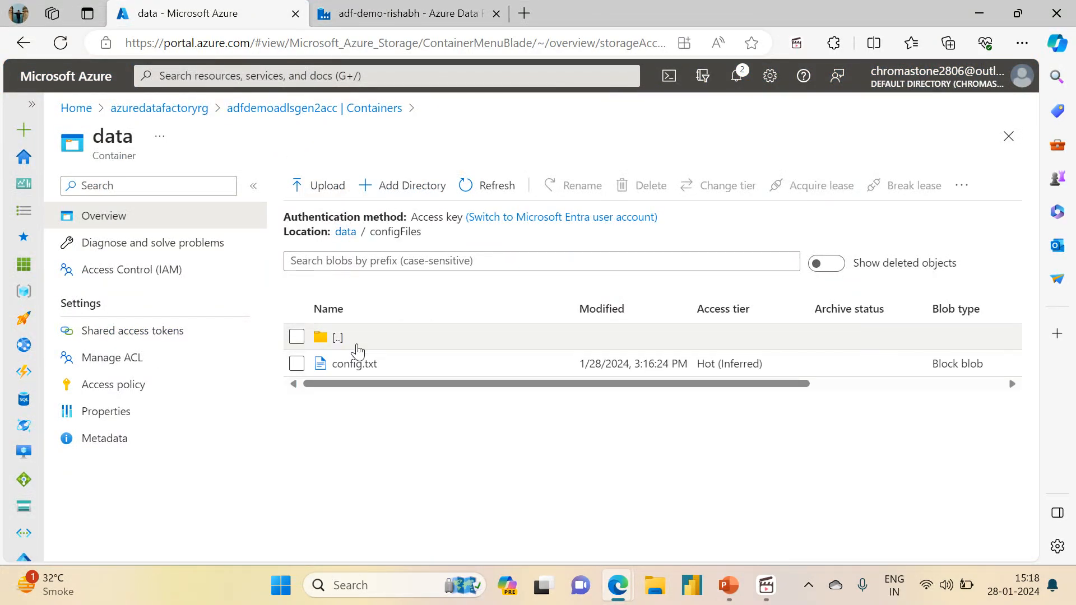
pyautogui.click(352, 365)
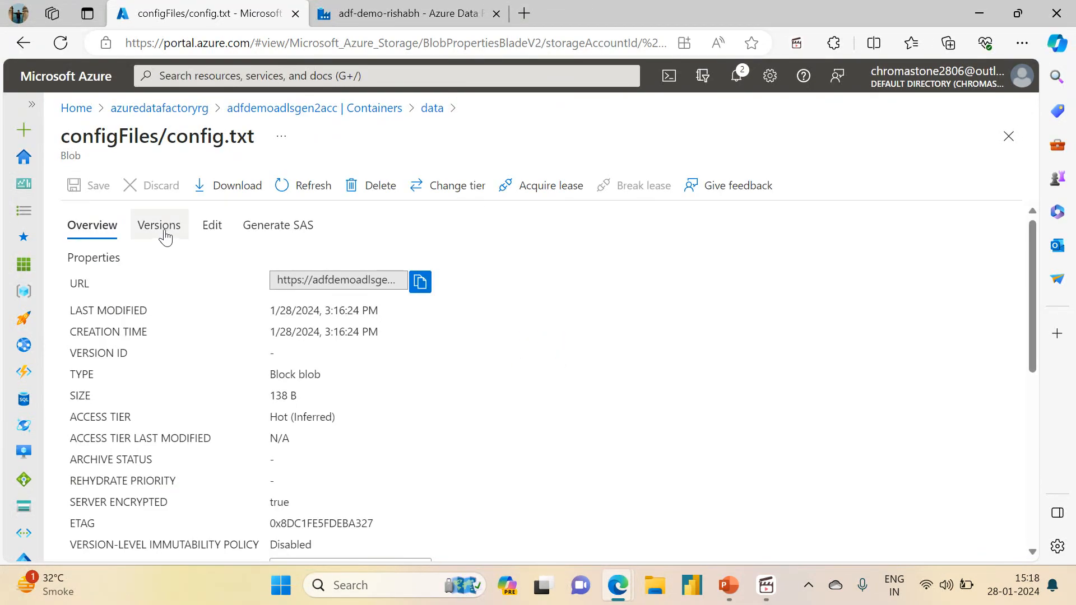
pyautogui.click(200, 234)
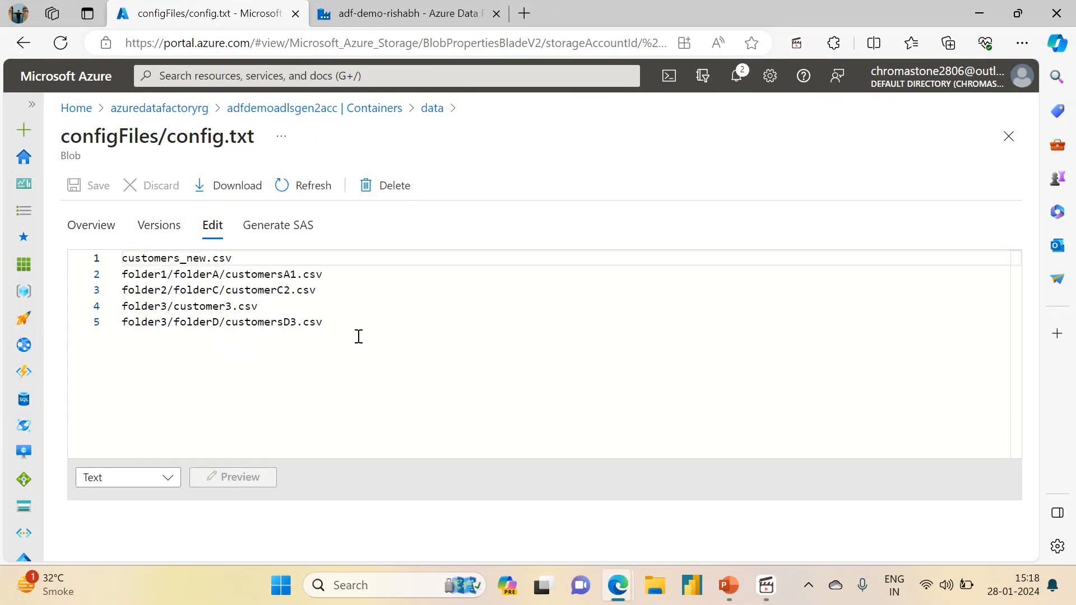
pyautogui.moveTo(314, 320); pyautogui.dragTo(113, 258)
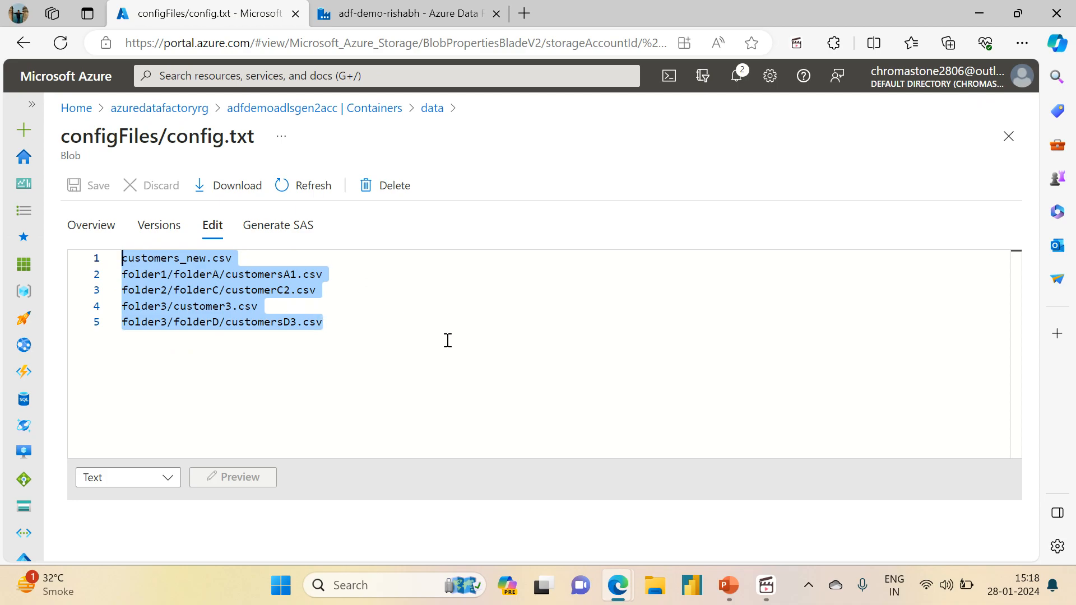
# - Open the local config file from File Explorer's recent files in Notepad and minimize File Explorer
pyautogui.click(654, 597)
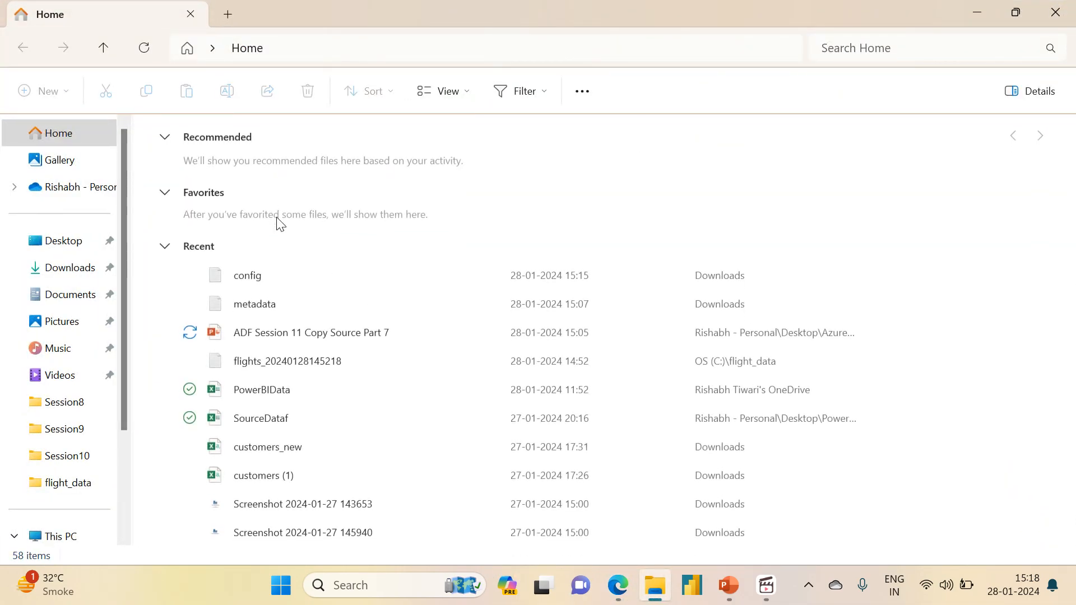
pyautogui.click(242, 271)
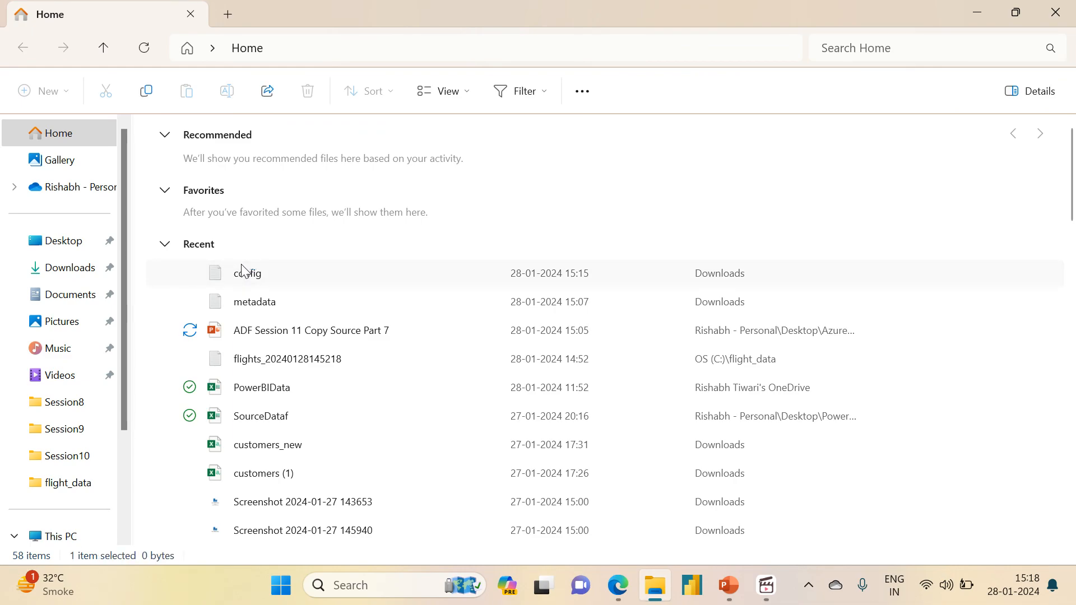
pyautogui.click(670, 32)
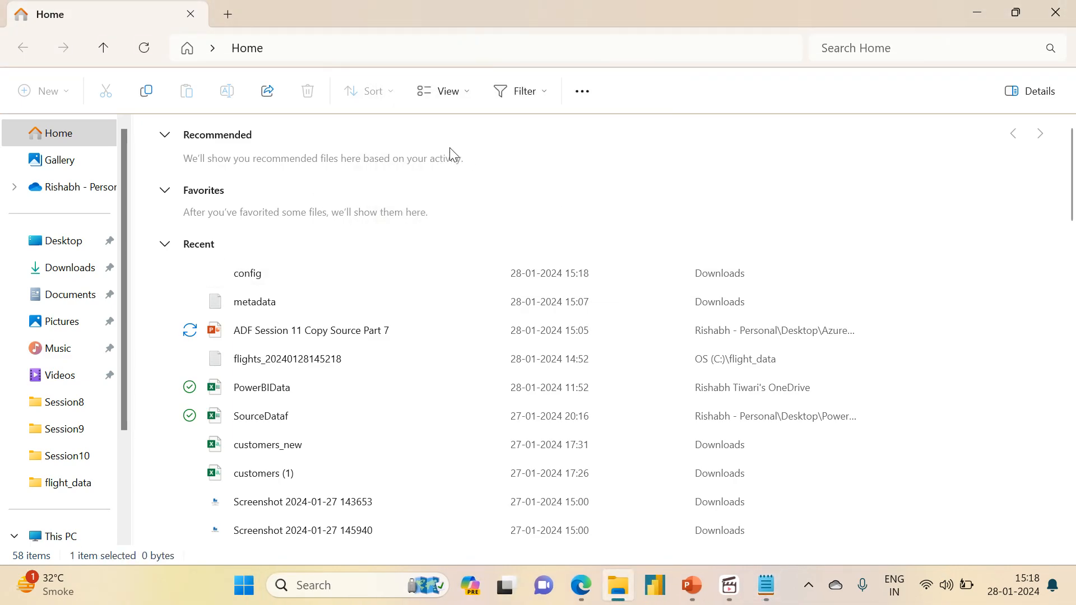
pyautogui.click(977, 17)
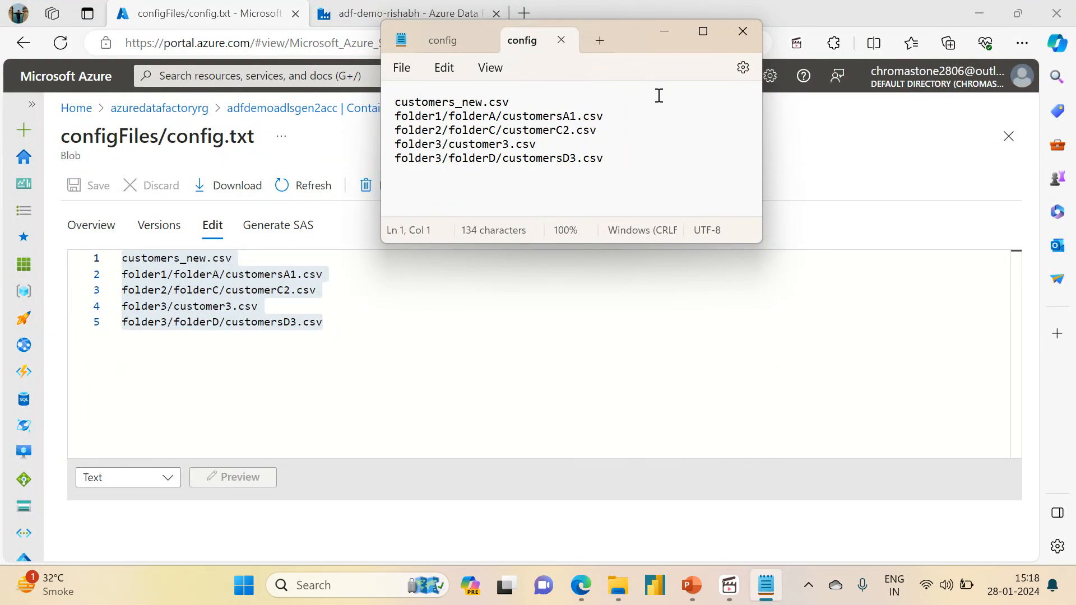
# - Browse to customers-sink in the data container and compare its top level and folder1/folderA with the config file list
pyautogui.click(285, 110)
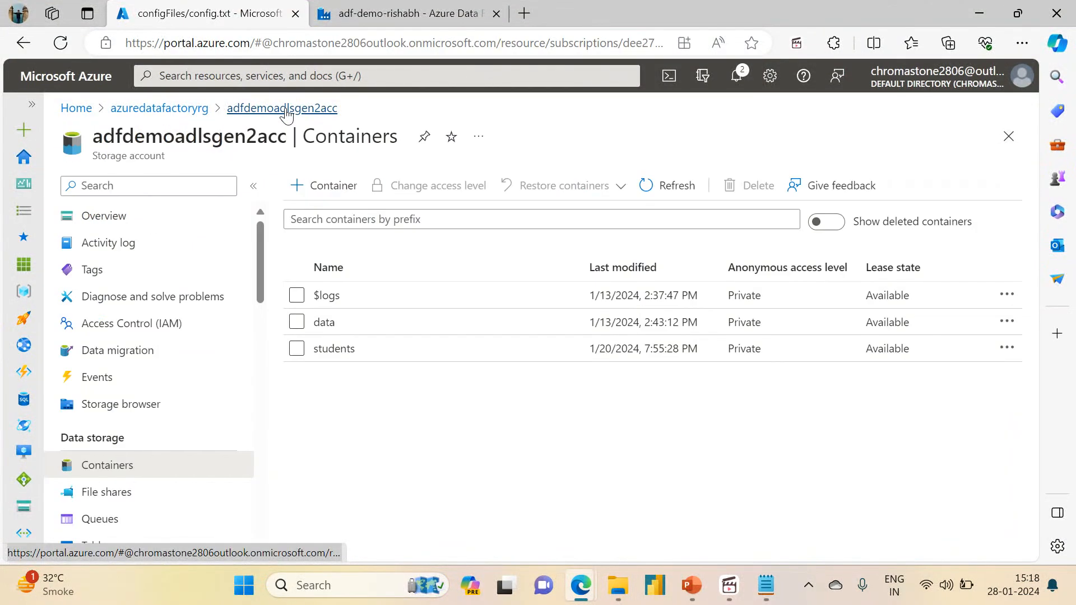
pyautogui.click(326, 324)
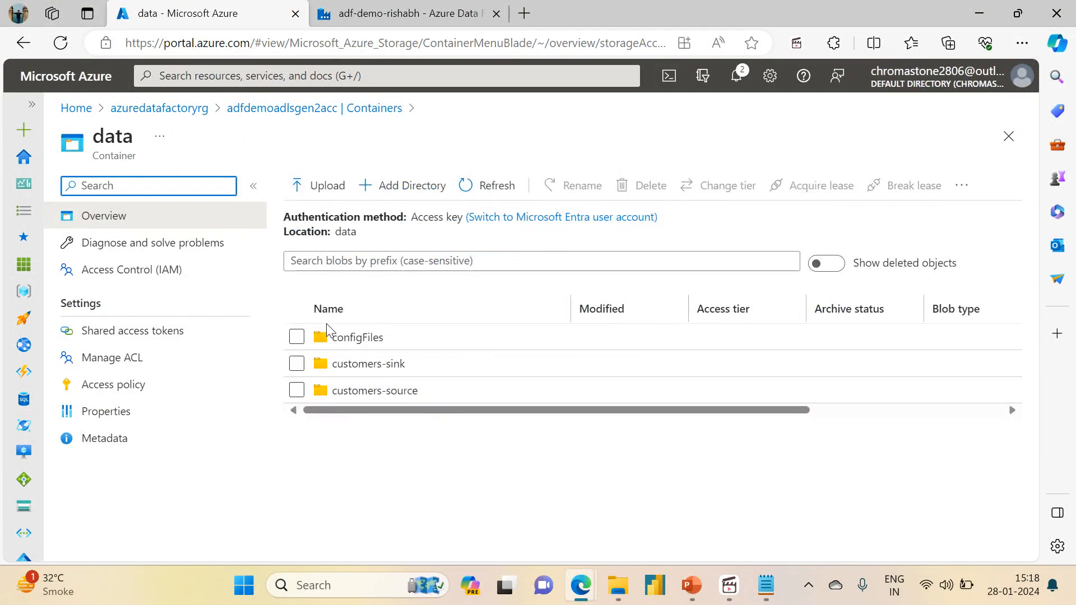
pyautogui.click(343, 363)
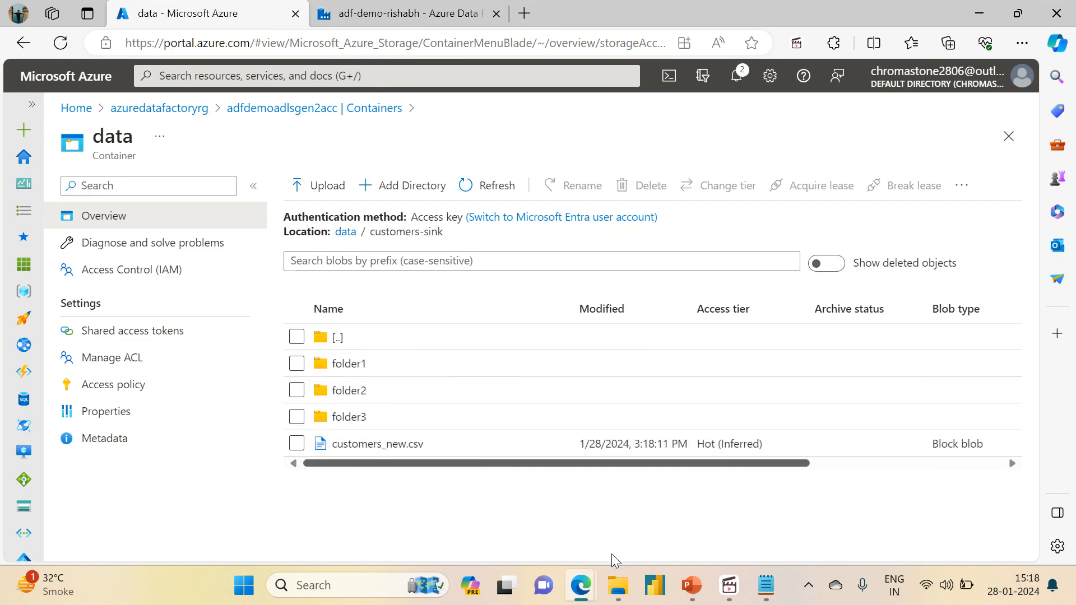
pyautogui.click(767, 587)
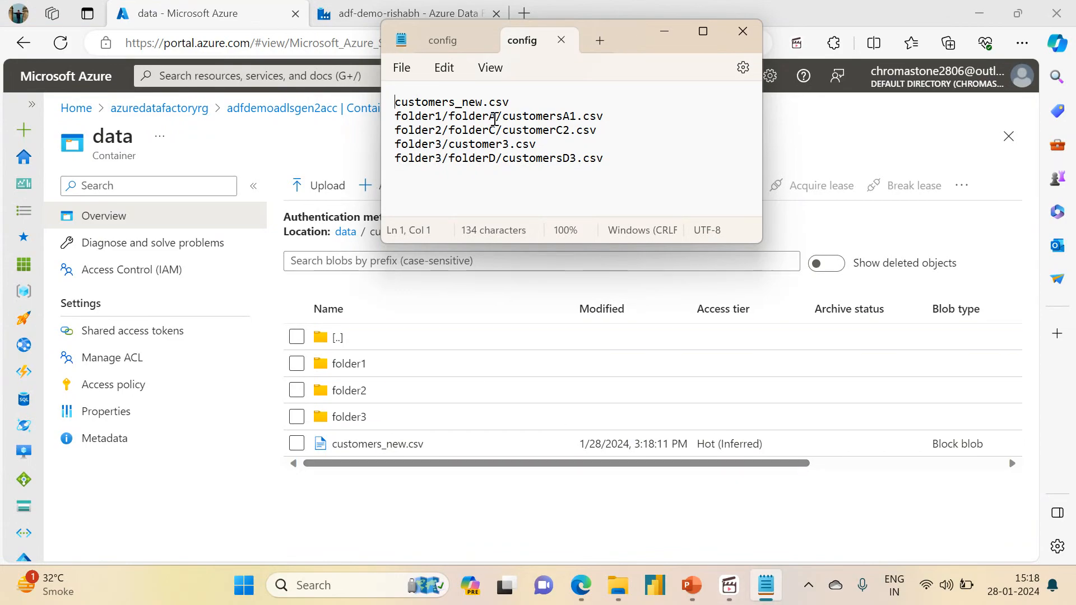
pyautogui.click(365, 364)
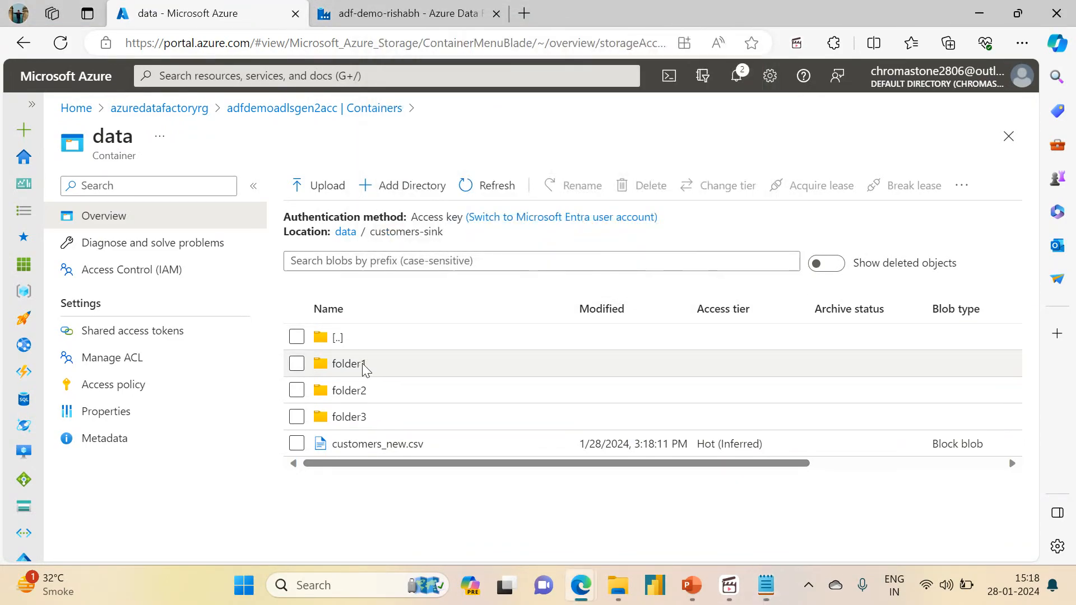
pyautogui.click(362, 365)
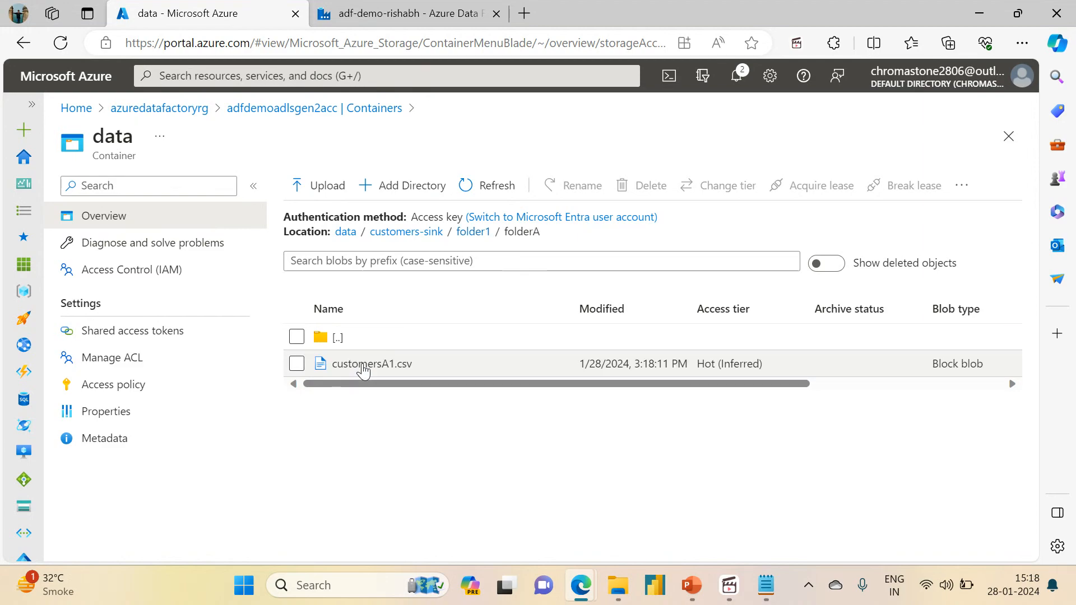
pyautogui.click(408, 232)
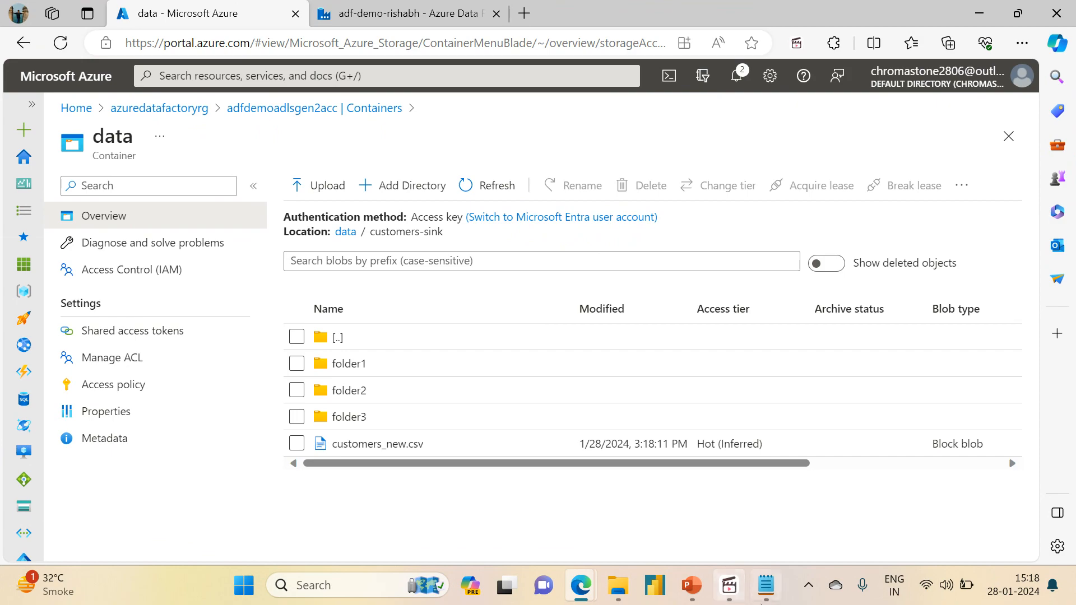
# - Check folder2/folderC, folder3 and folder3/folderD in customers-sink against the paths in the config file
pyautogui.click(764, 601)
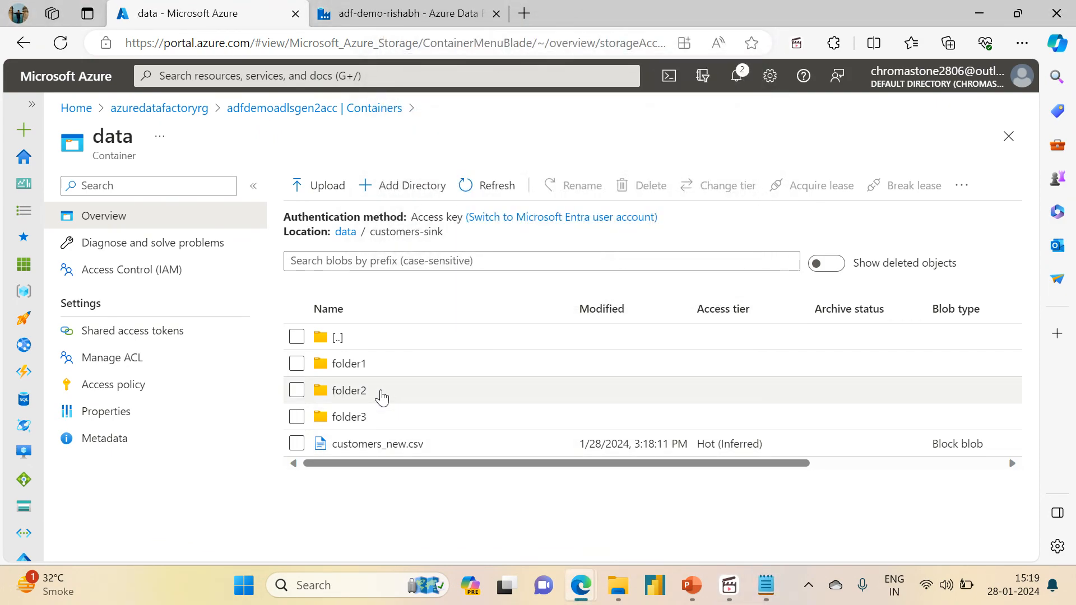
pyautogui.click(373, 391)
pyautogui.click(366, 375)
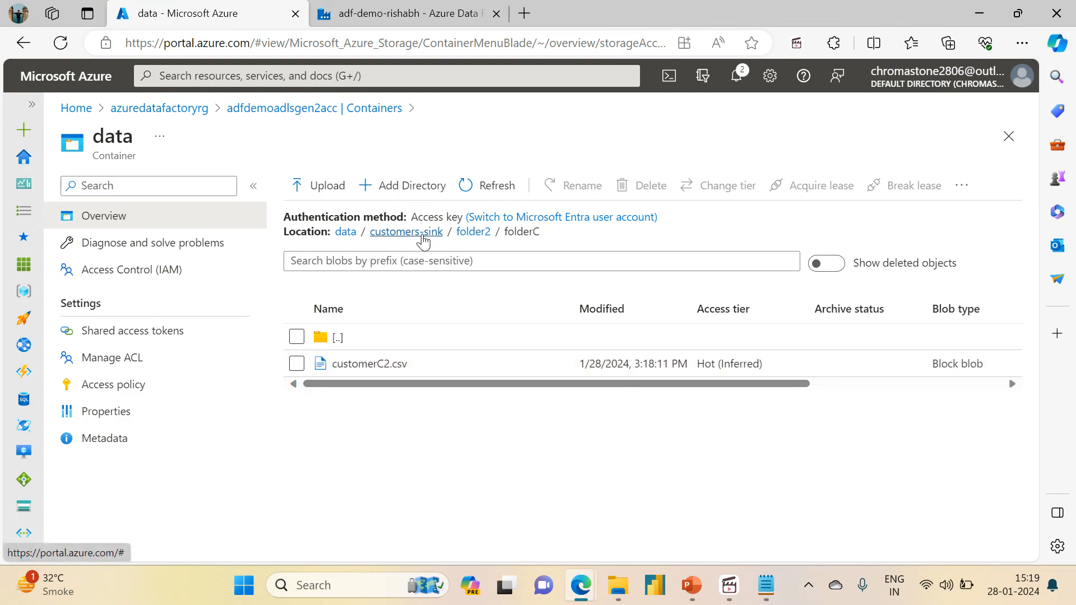
pyautogui.click(422, 238)
pyautogui.click(366, 418)
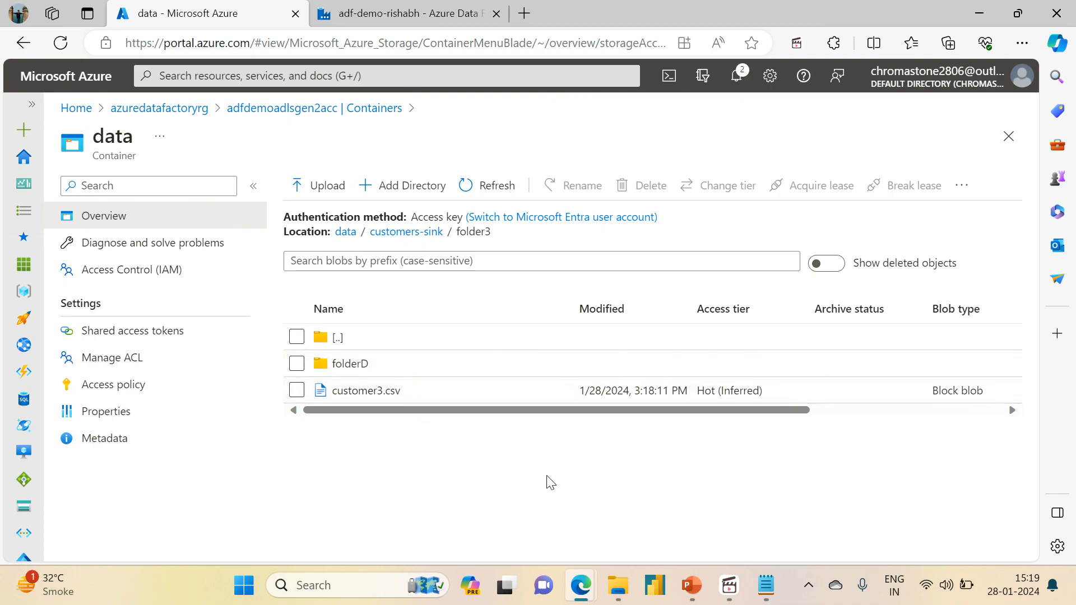
pyautogui.click(768, 587)
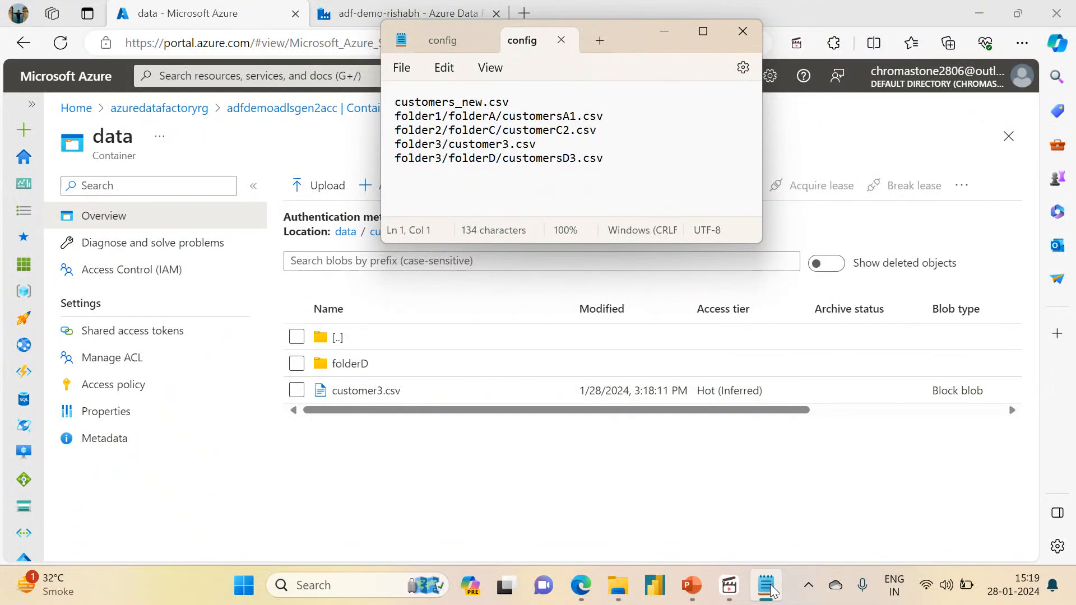
pyautogui.click(351, 375)
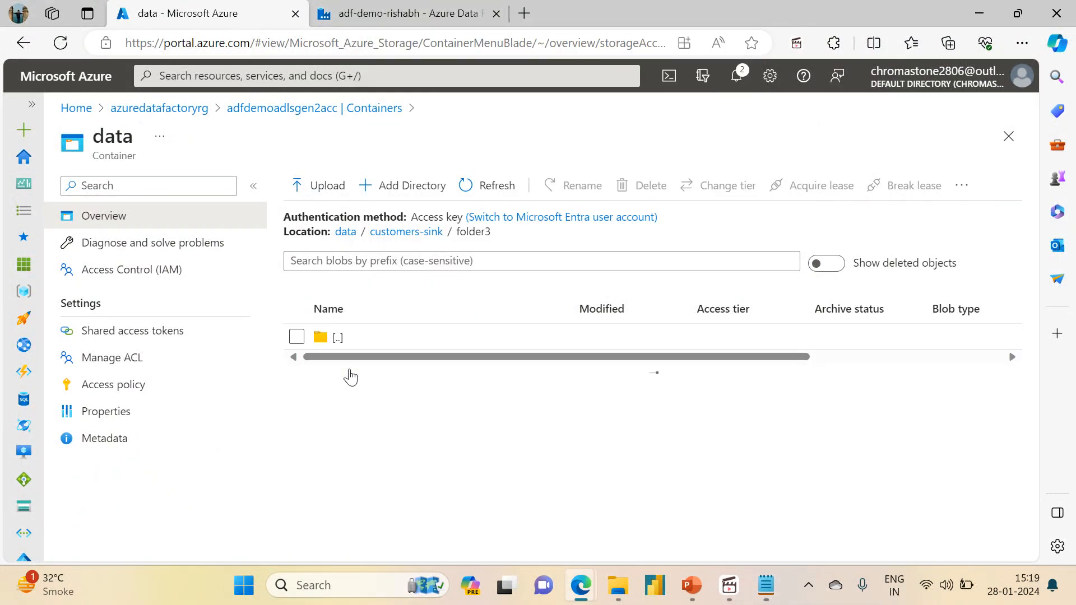
# - Bring up the config file in Notepad and go over its complete list of copied file paths
pyautogui.click(765, 586)
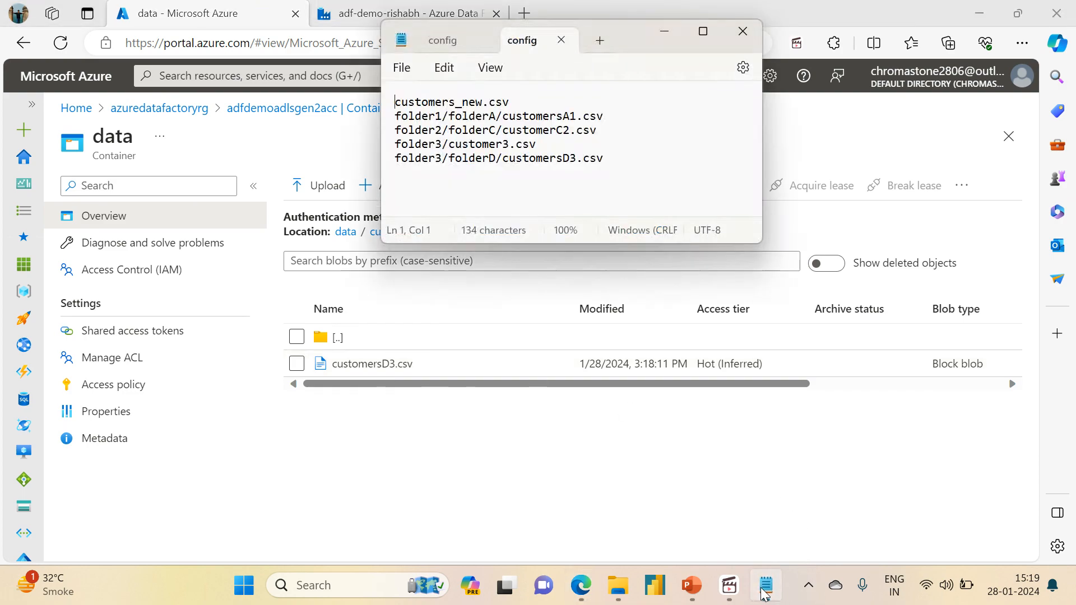
pyautogui.moveTo(614, 158); pyautogui.dragTo(384, 101)
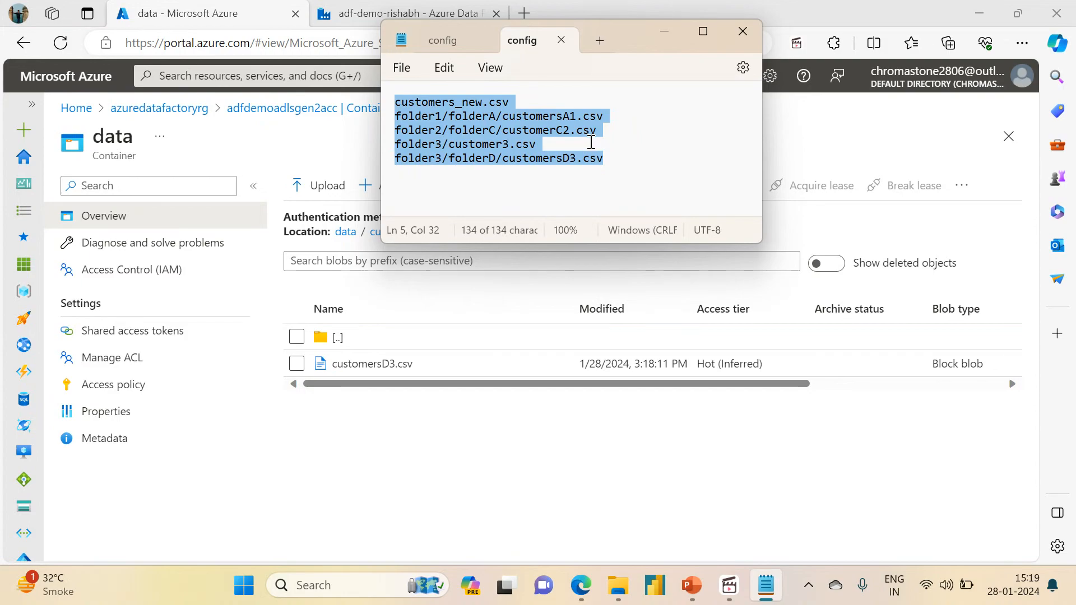
pyautogui.click(617, 162)
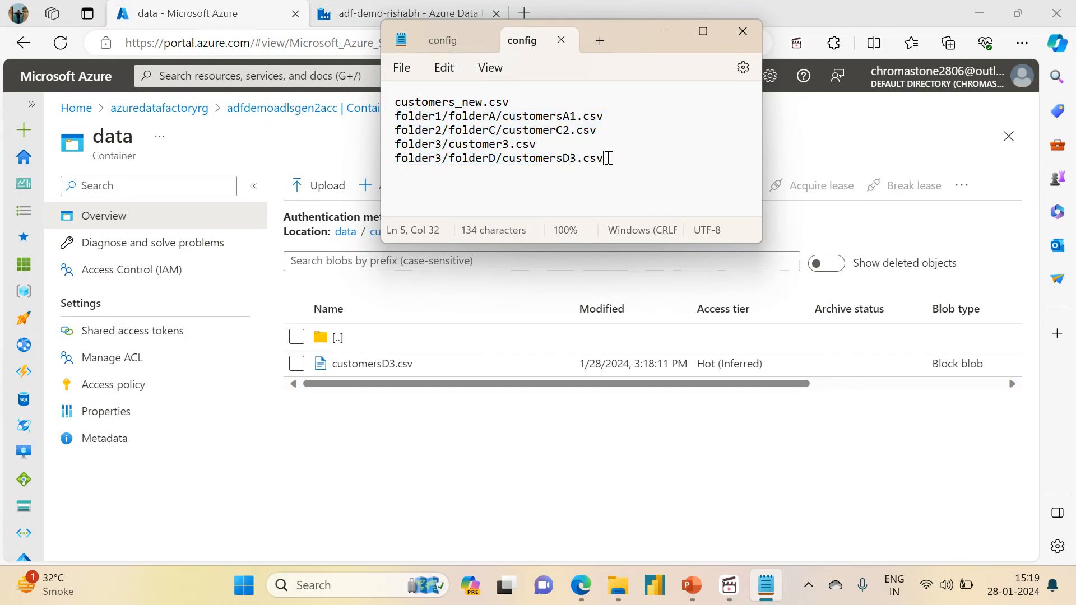
pyautogui.moveTo(605, 159); pyautogui.dragTo(394, 101)
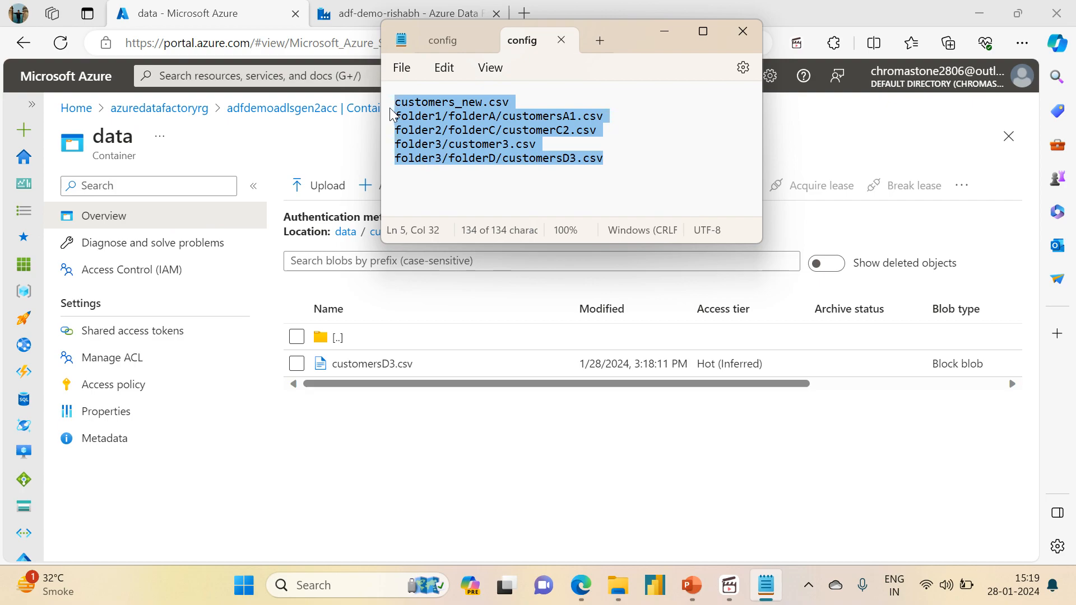
pyautogui.click(404, 408)
# - Return to Data Factory, close the copy run details and show the parameters of pl_copy_customer_data
pyautogui.click(368, 17)
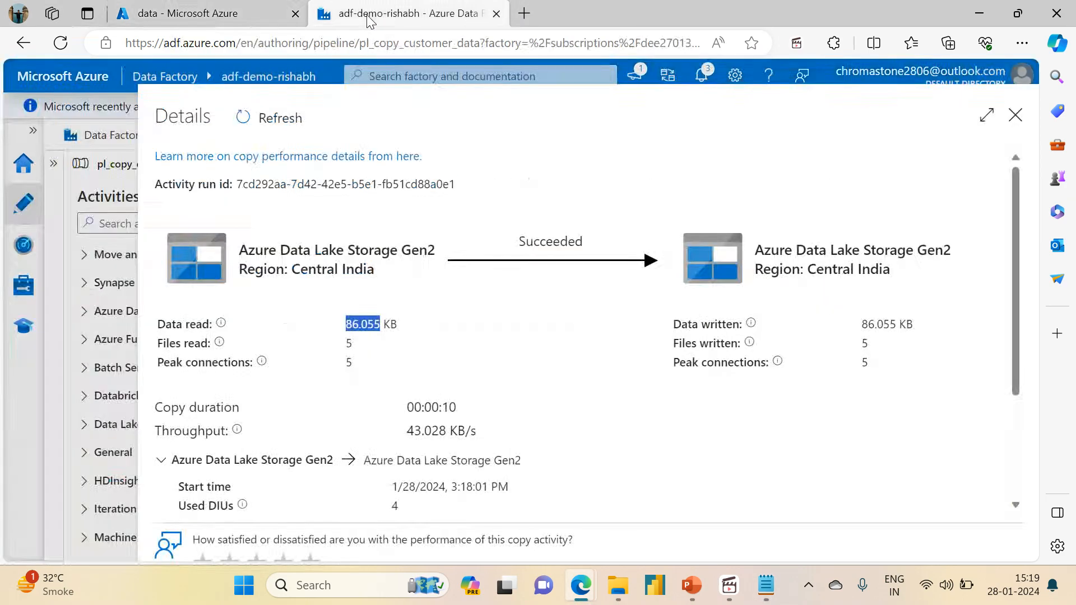
pyautogui.click(1016, 116)
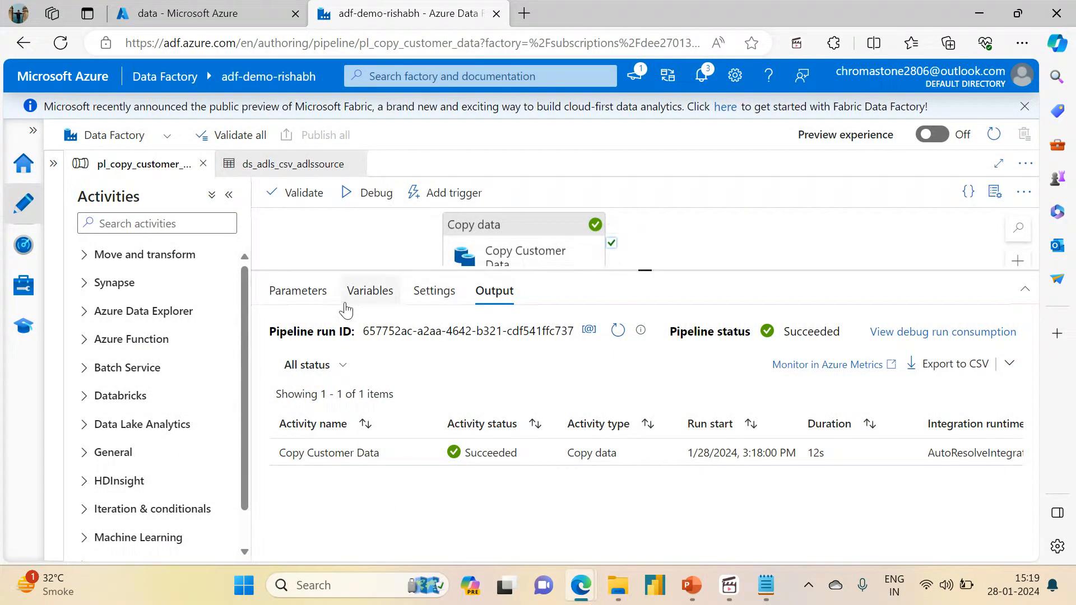
pyautogui.click(298, 297)
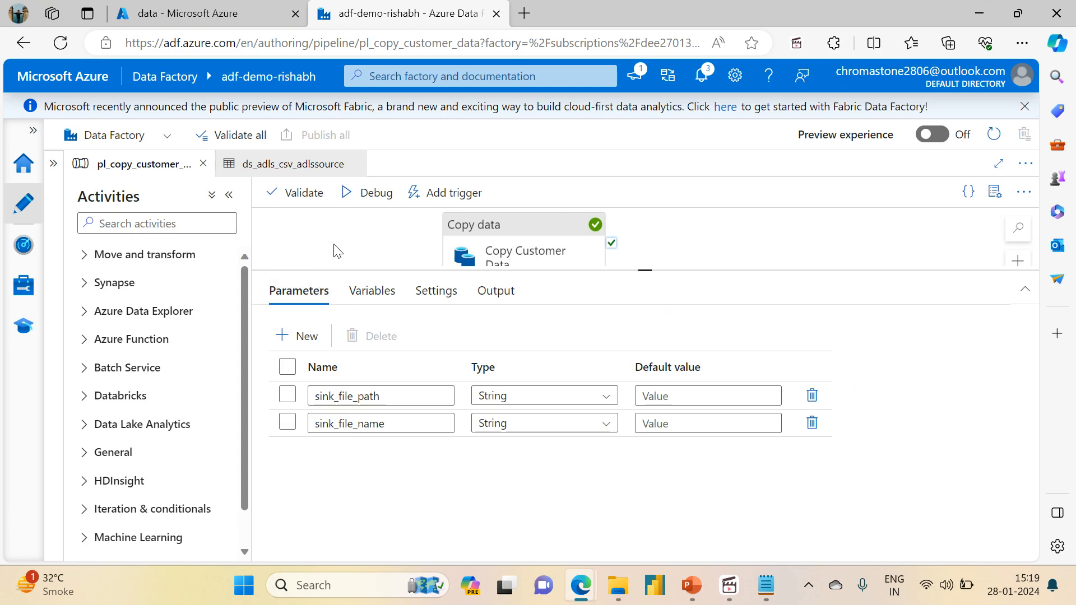
# - Show the Copy Customer Data activity's source settings and examine the path to file list used with the List of files option
pyautogui.click(464, 232)
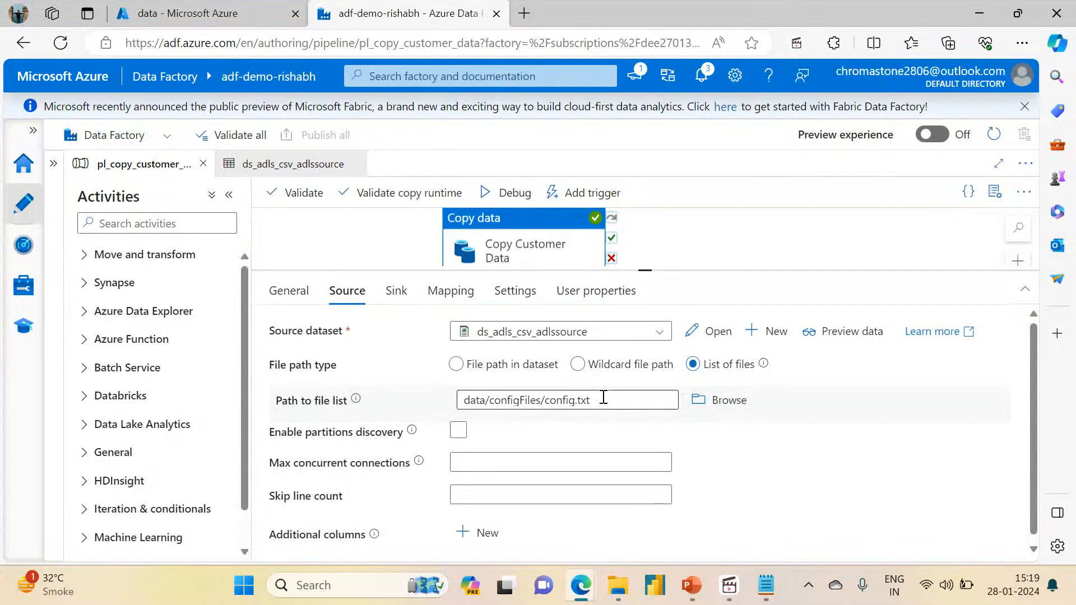
pyautogui.moveTo(603, 398); pyautogui.dragTo(465, 392)
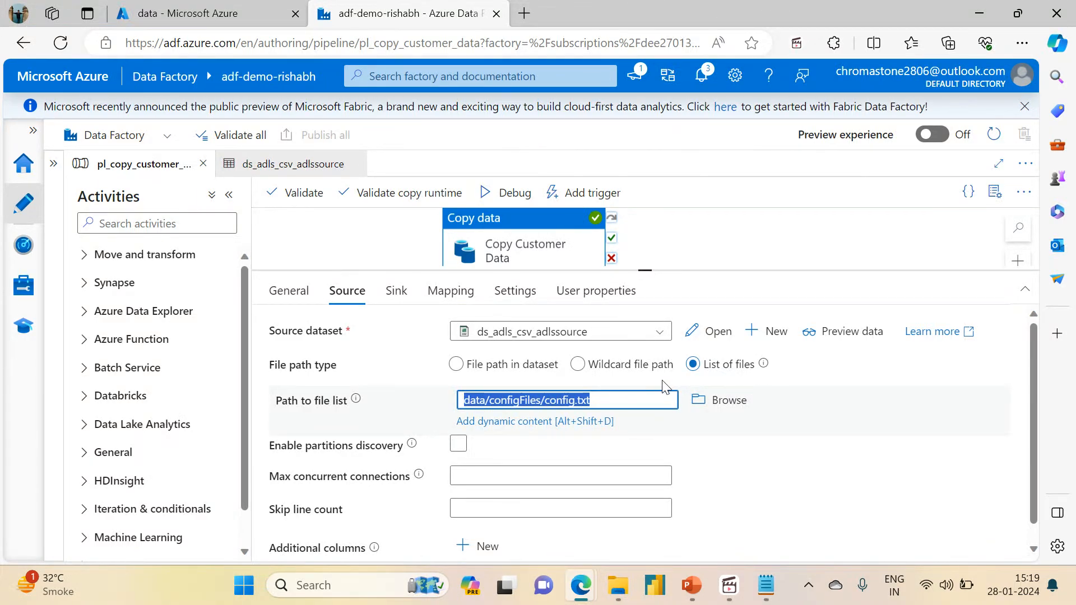
pyautogui.click(769, 479)
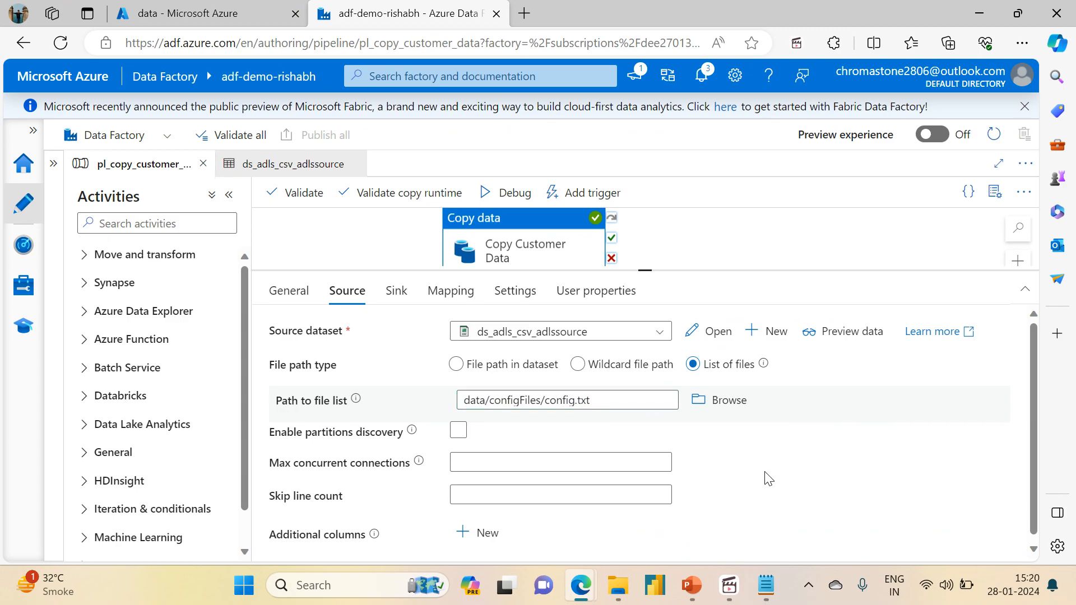
pyautogui.click(609, 402)
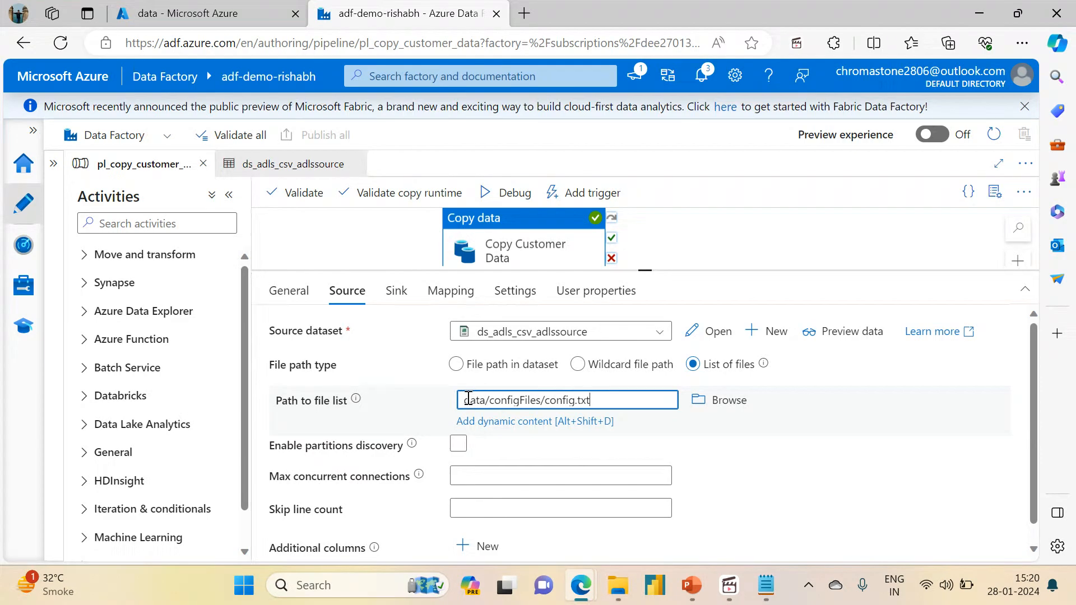
pyautogui.moveTo(468, 399); pyautogui.dragTo(613, 402)
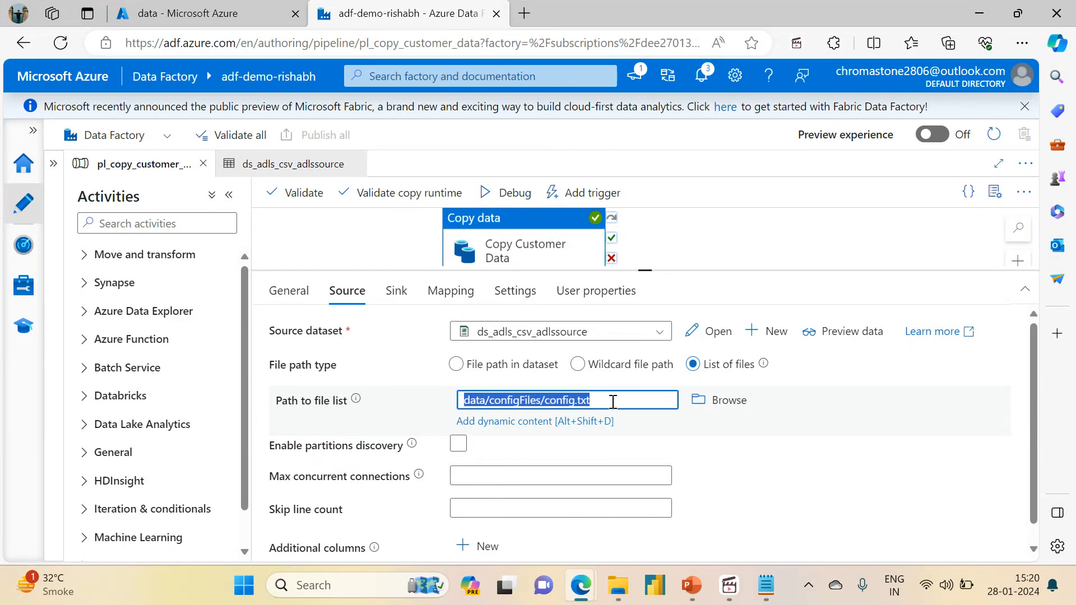
pyautogui.click(721, 456)
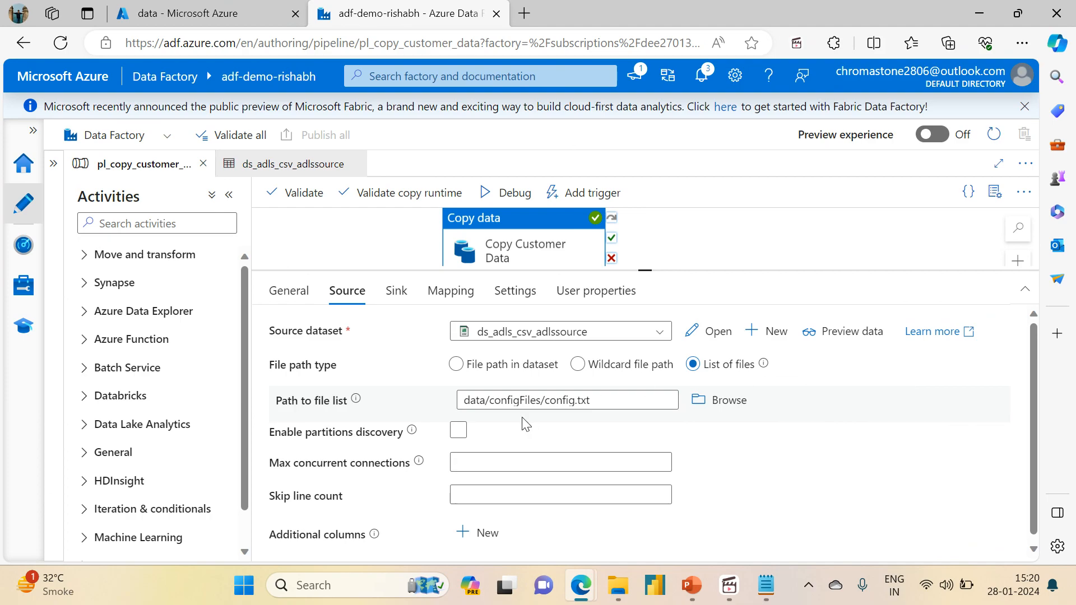
# - Review the copy activity's general, source and sink settings, including the sink dataset properties and copy behavior
pyautogui.click(290, 293)
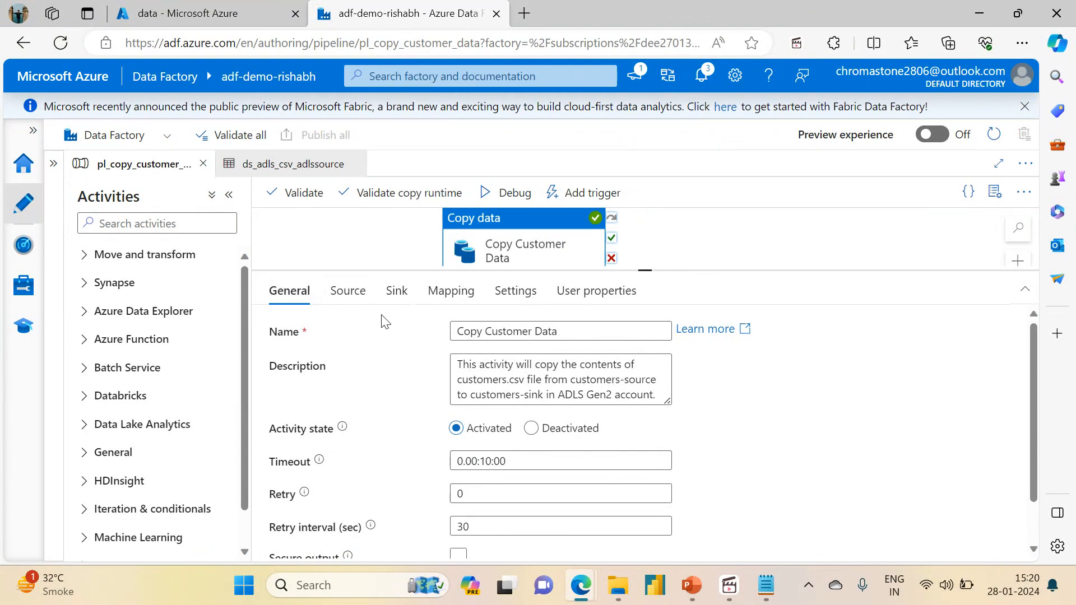
pyautogui.click(347, 292)
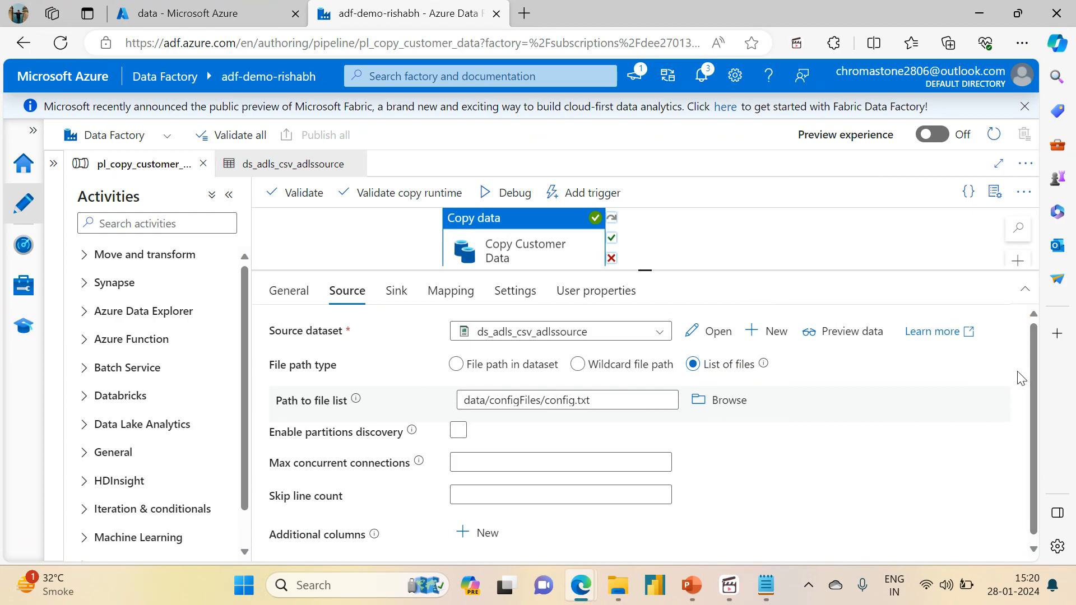
pyautogui.click(399, 299)
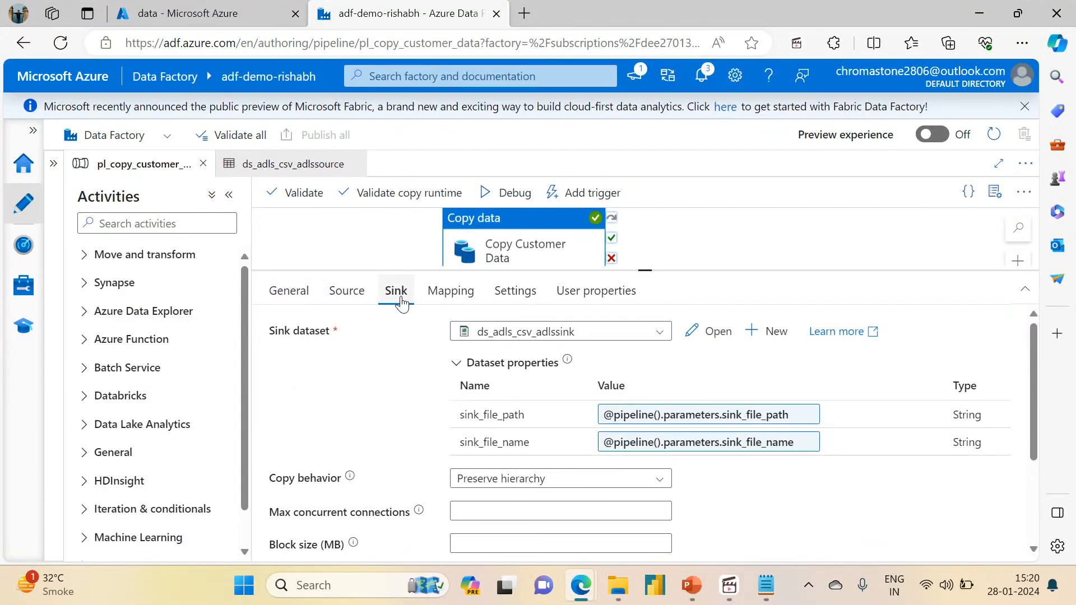
pyautogui.moveTo(1031, 381); pyautogui.dragTo(1019, 318)
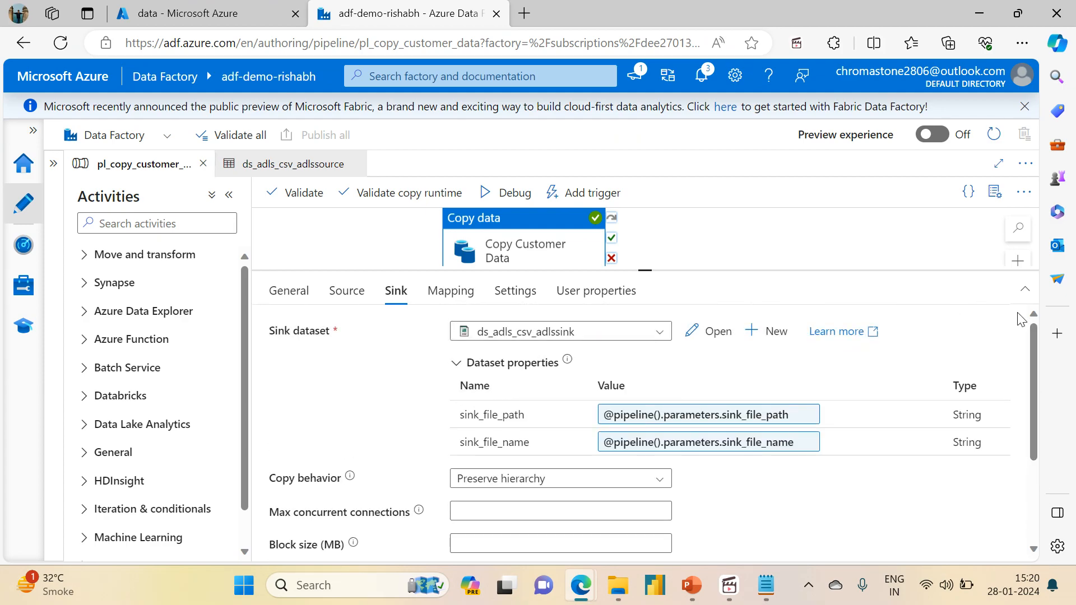